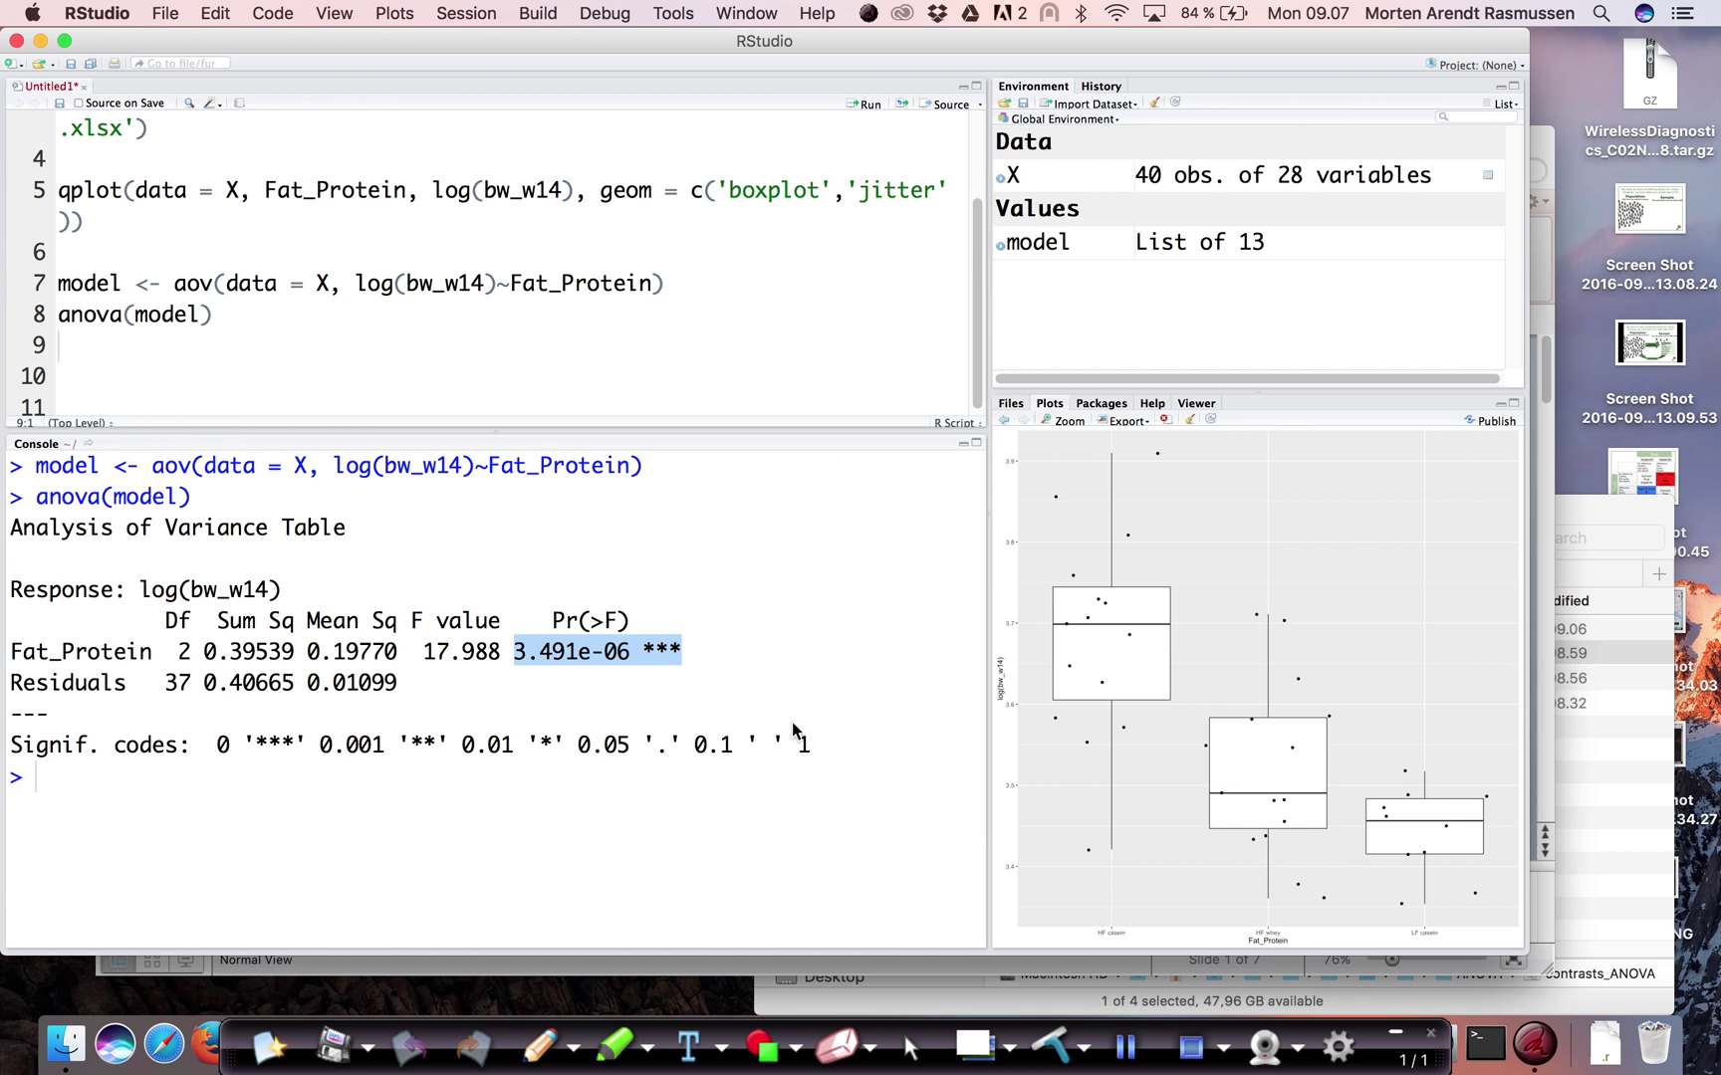
Step: Switch to Ink2Go and start a fresh blank whiteboard page
{"action": "key", "text": "super+Tab"}
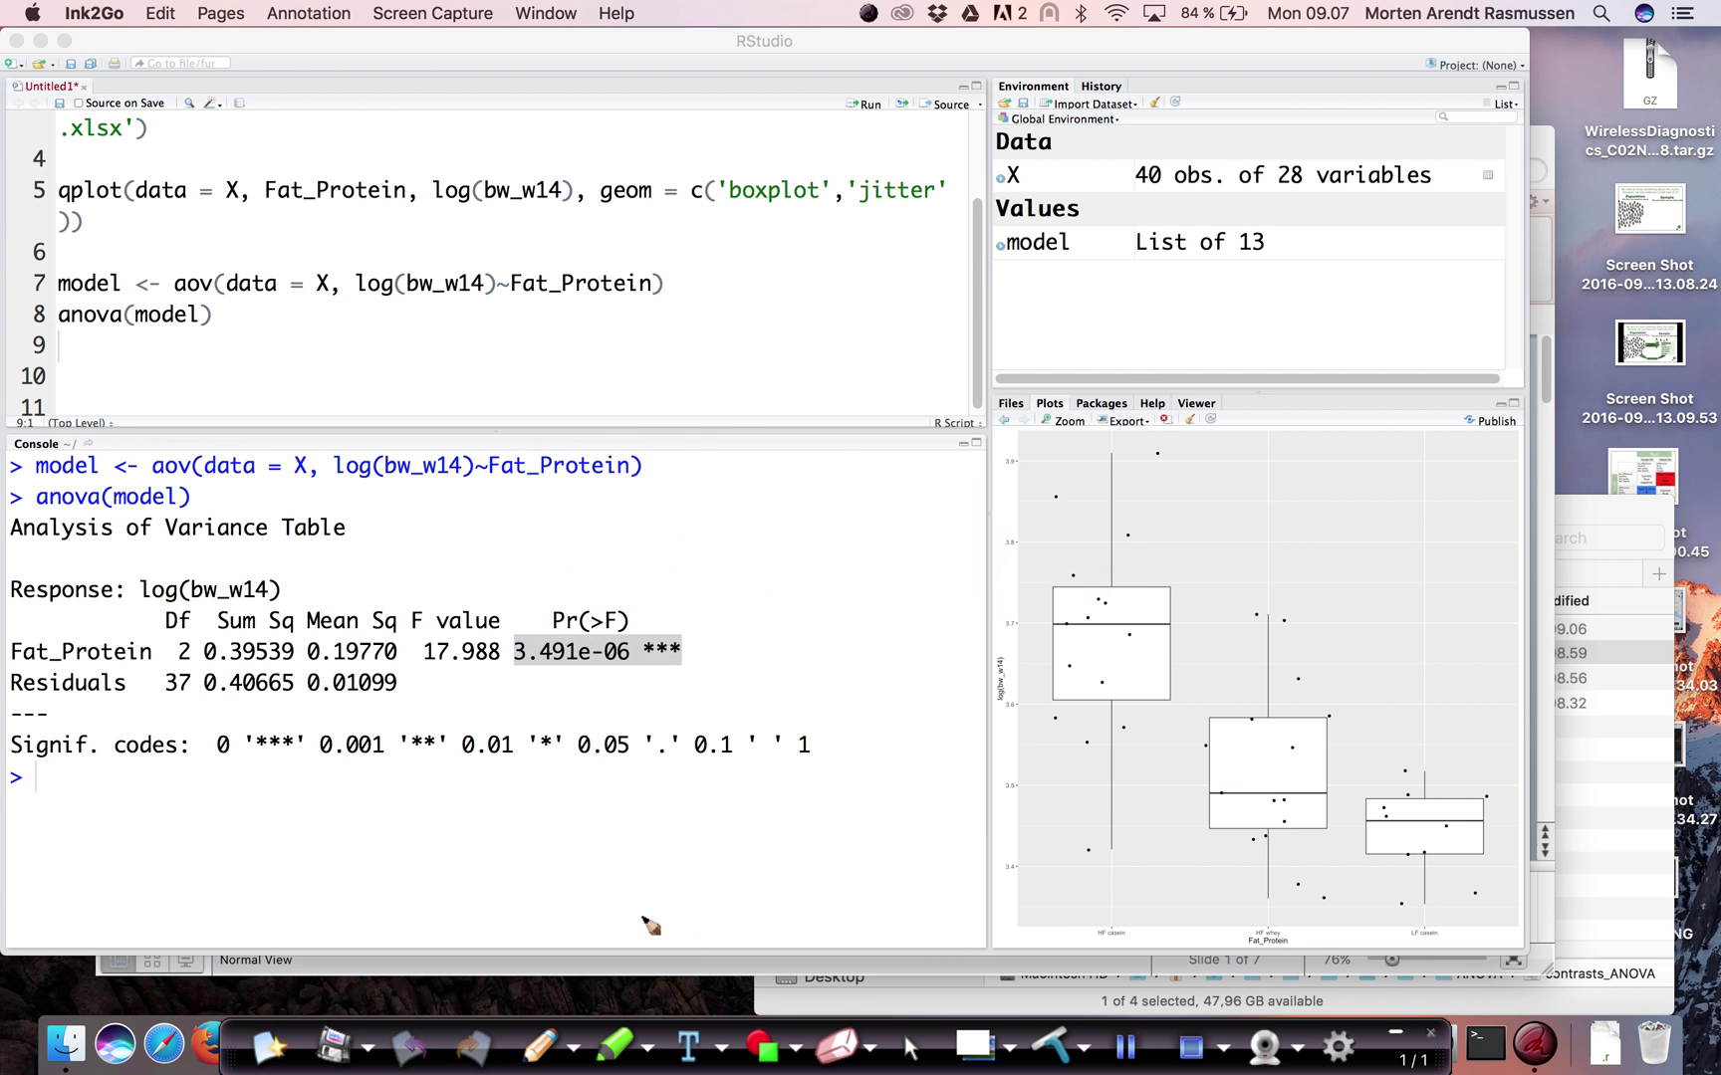
{"action": "left_click", "coordinate": [954, 1042]}
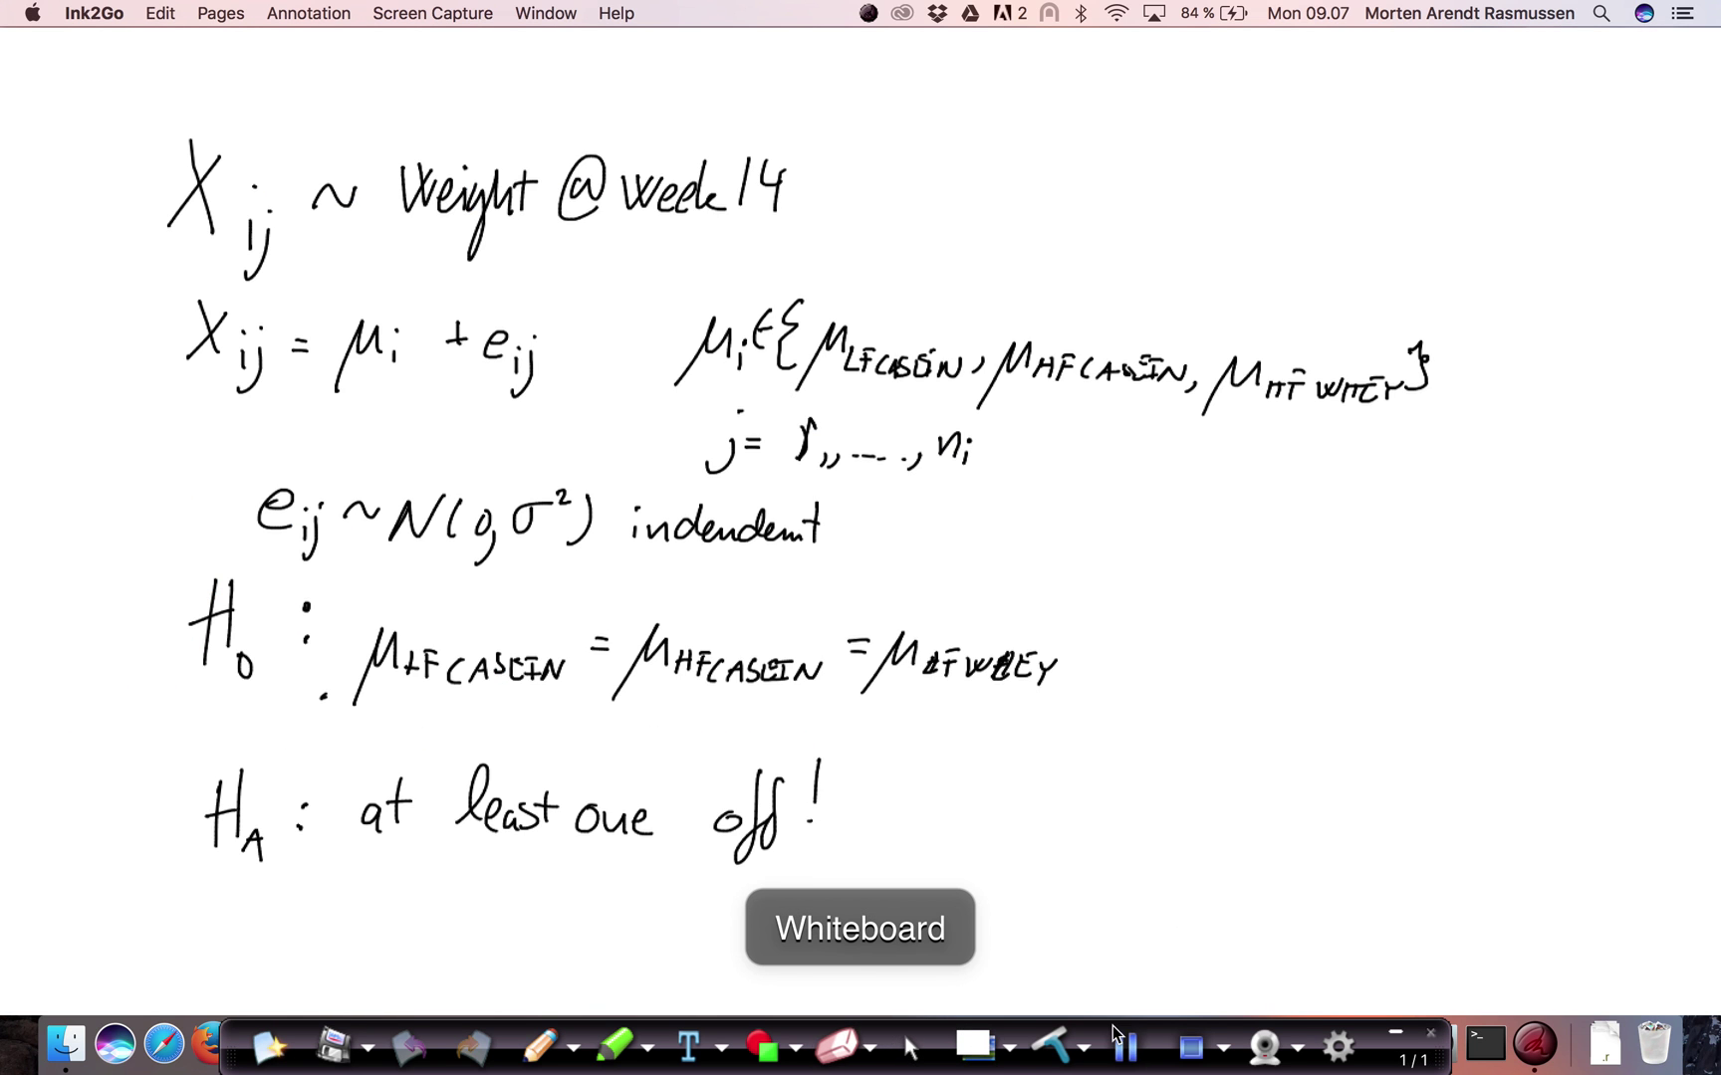
{"action": "left_click", "coordinate": [1132, 1049]}
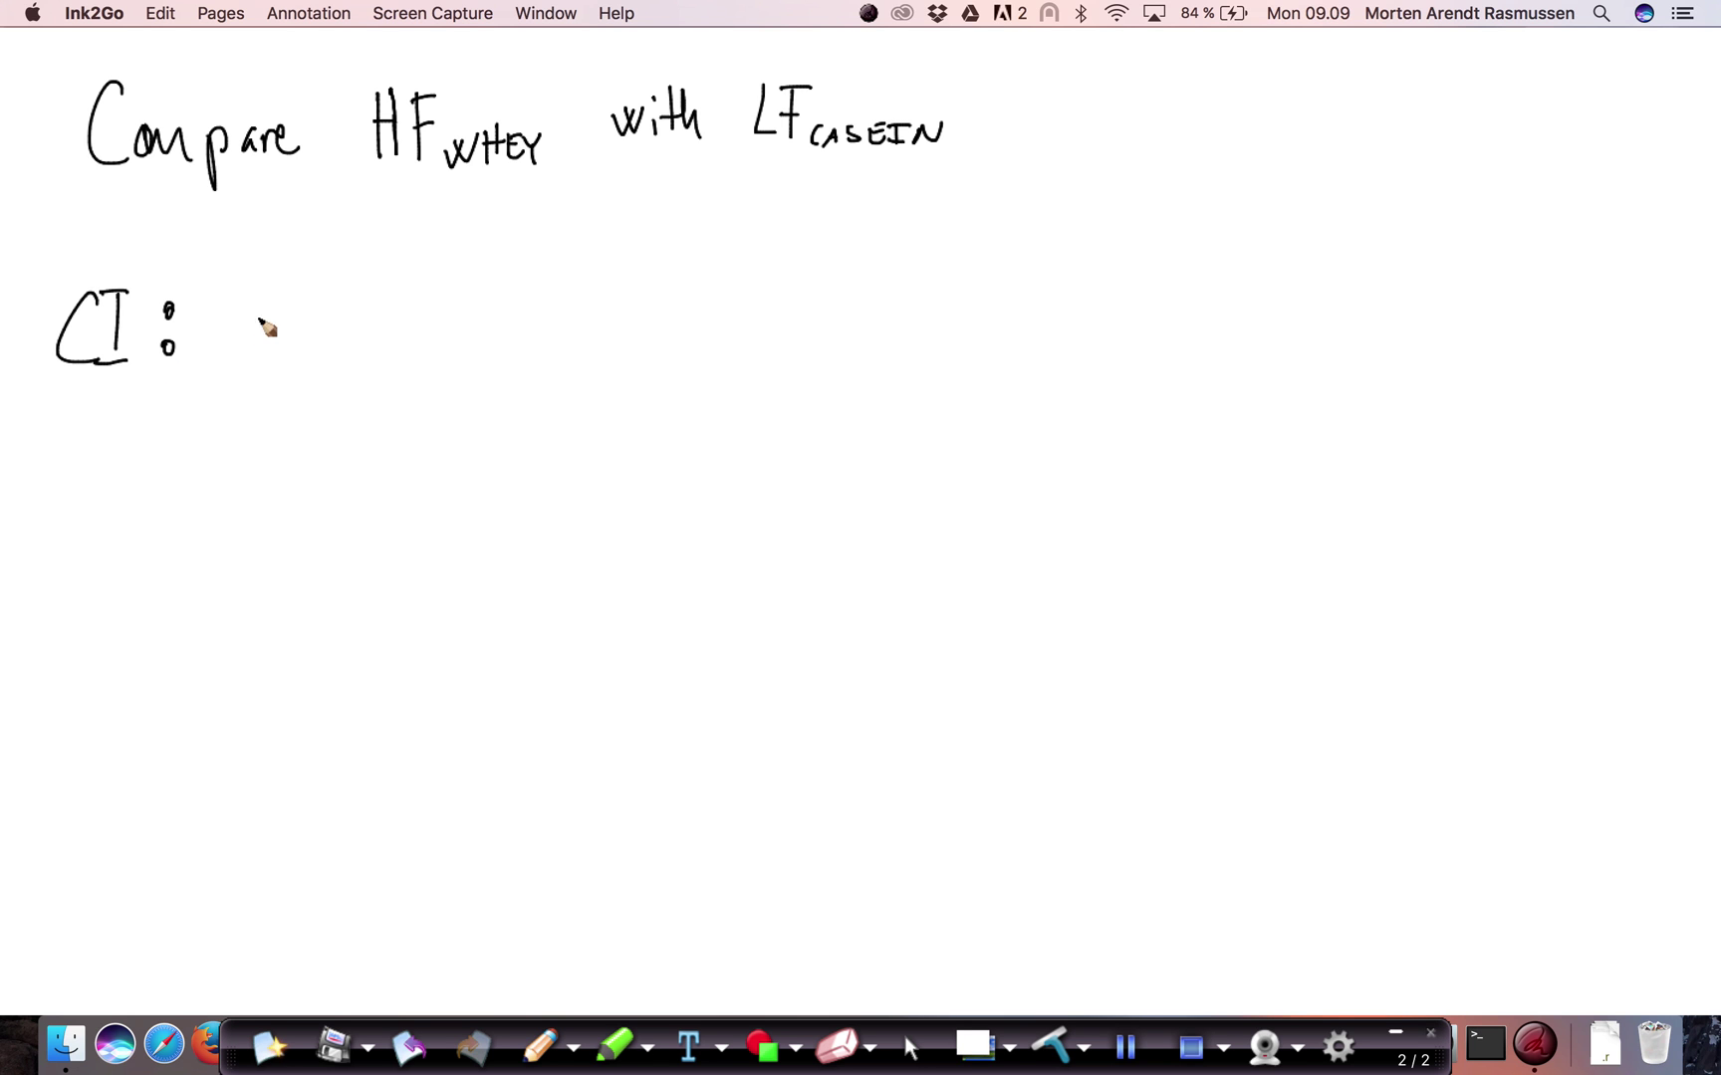
Step: Handwrite the HF whey mean minus the LF casein mean, followed by ±
{"action": "mouse_move", "coordinate": [286, 290]}
{"action": "left_mouse_down"}
{"action": "mouse_move", "coordinate": [255, 349]}
{"action": "mouse_move", "coordinate": [288, 299]}
{"action": "mouse_move", "coordinate": [263, 267]}
{"action": "mouse_move", "coordinate": [291, 263]}
{"action": "left_mouse_up"}
{"action": "left_click_drag", "start_coordinate": [294, 337], "coordinate": [305, 354]}
{"action": "mouse_move", "coordinate": [291, 346]}
{"action": "left_mouse_down"}
{"action": "mouse_move", "coordinate": [414, 339]}
{"action": "mouse_move", "coordinate": [410, 355]}
{"action": "mouse_move", "coordinate": [468, 321]}
{"action": "mouse_move", "coordinate": [538, 332]}
{"action": "left_mouse_up"}
{"action": "mouse_move", "coordinate": [505, 262]}
{"action": "left_mouse_down"}
{"action": "mouse_move", "coordinate": [545, 340]}
{"action": "mouse_move", "coordinate": [566, 325]}
{"action": "mouse_move", "coordinate": [668, 346]}
{"action": "mouse_move", "coordinate": [657, 332]}
{"action": "mouse_move", "coordinate": [644, 350]}
{"action": "mouse_move", "coordinate": [742, 286]}
{"action": "left_mouse_up"}
{"action": "left_click_drag", "start_coordinate": [737, 271], "coordinate": [751, 321]}
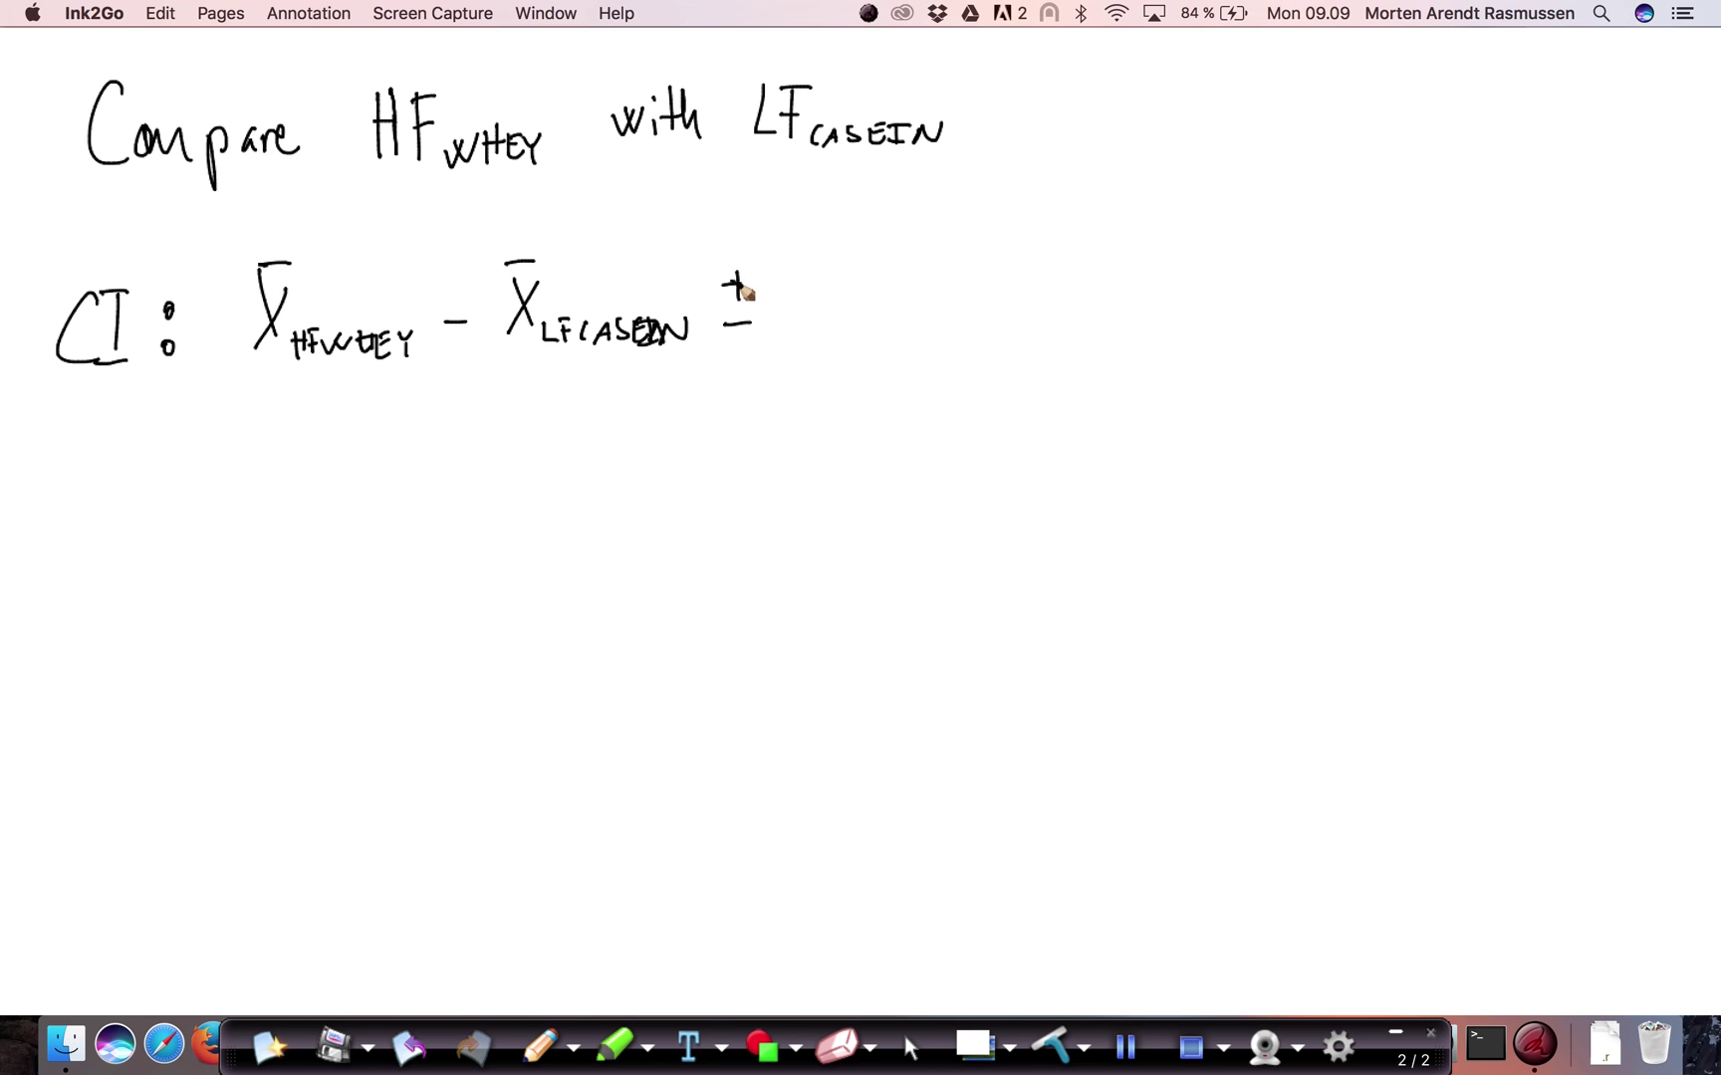
Step: Write the t quantile t(1−α/2) times √MSe·√(1/n₁+1/n₂)
{"action": "left_click_drag", "start_coordinate": [845, 251], "coordinate": [847, 316]}
{"action": "mouse_move", "coordinate": [823, 290]}
{"action": "left_mouse_down"}
{"action": "mouse_move", "coordinate": [855, 291]}
{"action": "mouse_move", "coordinate": [865, 326]}
{"action": "mouse_move", "coordinate": [882, 317]}
{"action": "left_mouse_up"}
{"action": "mouse_move", "coordinate": [902, 311]}
{"action": "left_mouse_down"}
{"action": "mouse_move", "coordinate": [936, 349]}
{"action": "mouse_move", "coordinate": [963, 328]}
{"action": "mouse_move", "coordinate": [991, 337]}
{"action": "mouse_move", "coordinate": [1034, 255]}
{"action": "mouse_move", "coordinate": [1085, 241]}
{"action": "left_mouse_up"}
{"action": "left_click", "coordinate": [1007, 301]}
{"action": "mouse_move", "coordinate": [1036, 321]}
{"action": "left_mouse_down"}
{"action": "mouse_move", "coordinate": [1078, 281]}
{"action": "mouse_move", "coordinate": [1071, 312]}
{"action": "mouse_move", "coordinate": [1126, 315]}
{"action": "mouse_move", "coordinate": [1135, 236]}
{"action": "mouse_move", "coordinate": [1278, 235]}
{"action": "left_mouse_up"}
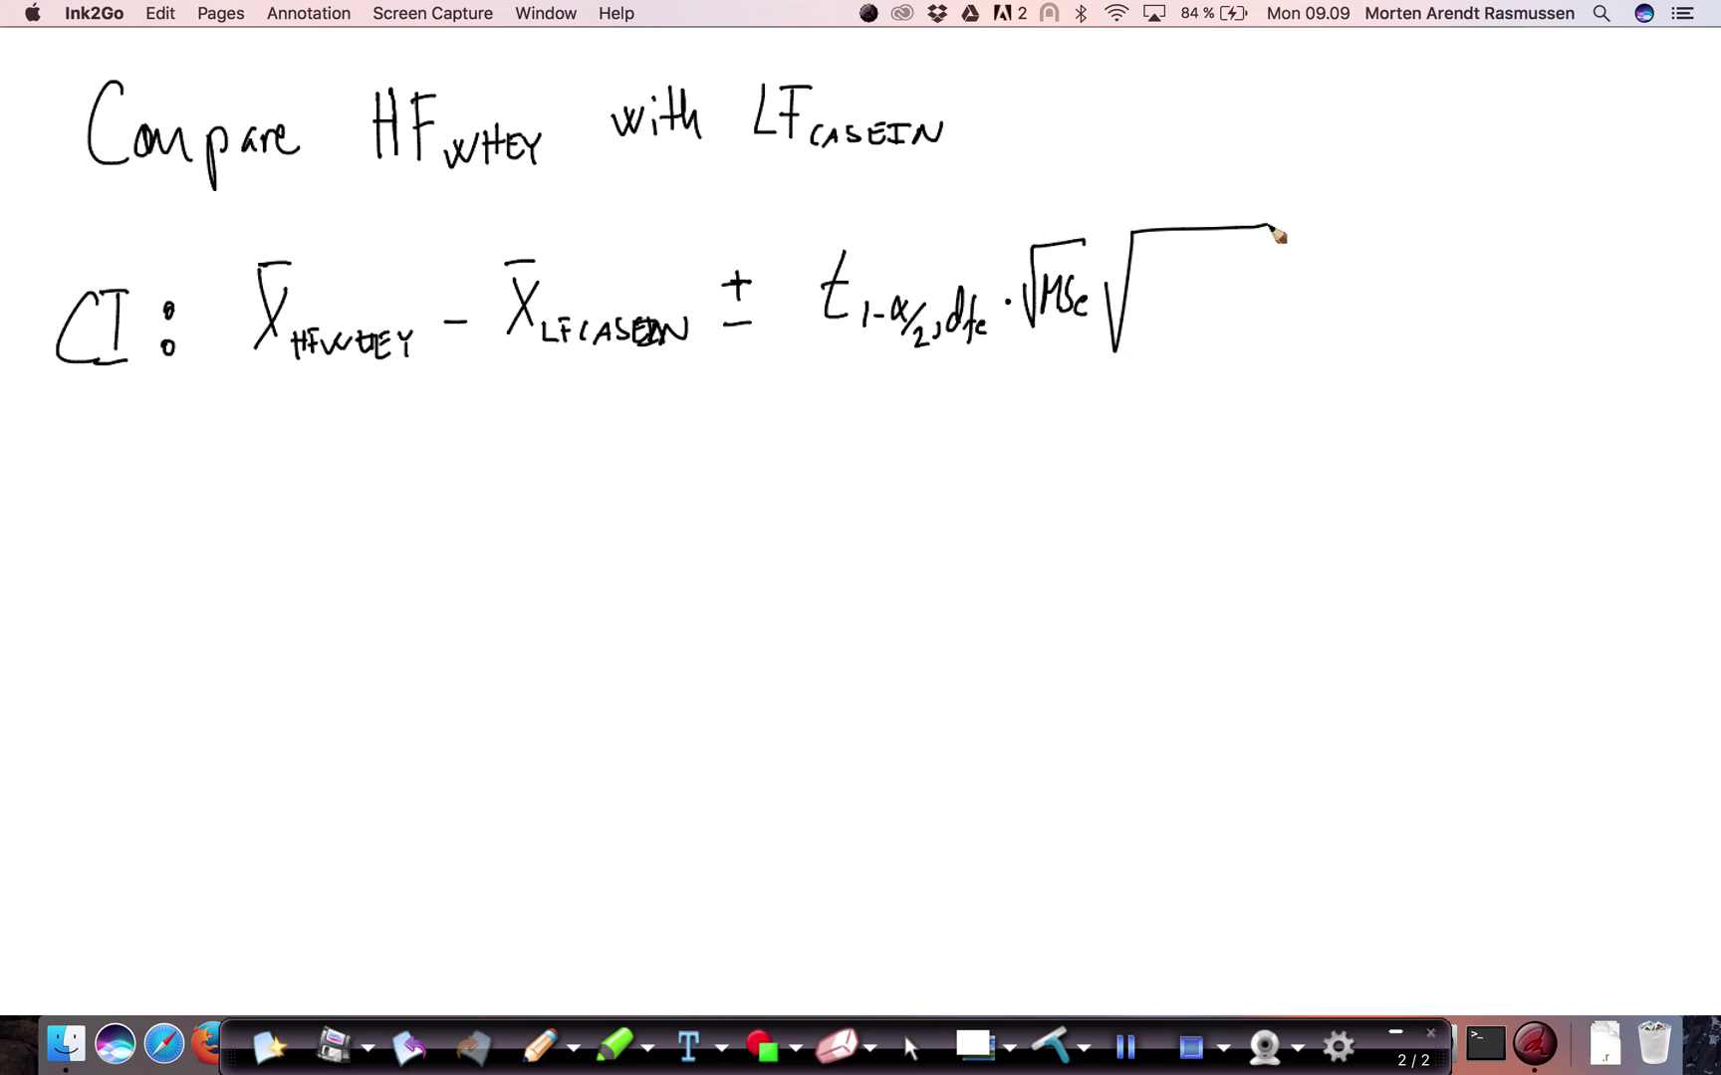
{"action": "left_click_drag", "start_coordinate": [1153, 261], "coordinate": [1156, 284]}
{"action": "mouse_move", "coordinate": [1145, 296]}
{"action": "left_mouse_down"}
{"action": "mouse_move", "coordinate": [1169, 294]}
{"action": "mouse_move", "coordinate": [1145, 341]}
{"action": "mouse_move", "coordinate": [1164, 354]}
{"action": "mouse_move", "coordinate": [1199, 354]}
{"action": "mouse_move", "coordinate": [1233, 300]}
{"action": "left_mouse_up"}
{"action": "mouse_move", "coordinate": [1223, 293]}
{"action": "left_mouse_down"}
{"action": "mouse_move", "coordinate": [1282, 269]}
{"action": "mouse_move", "coordinate": [1260, 297]}
{"action": "mouse_move", "coordinate": [1286, 297]}
{"action": "mouse_move", "coordinate": [1263, 341]}
{"action": "mouse_move", "coordinate": [1333, 354]}
{"action": "mouse_move", "coordinate": [1327, 366]}
{"action": "mouse_move", "coordinate": [1344, 347]}
{"action": "mouse_move", "coordinate": [1361, 328]}
{"action": "left_mouse_up"}
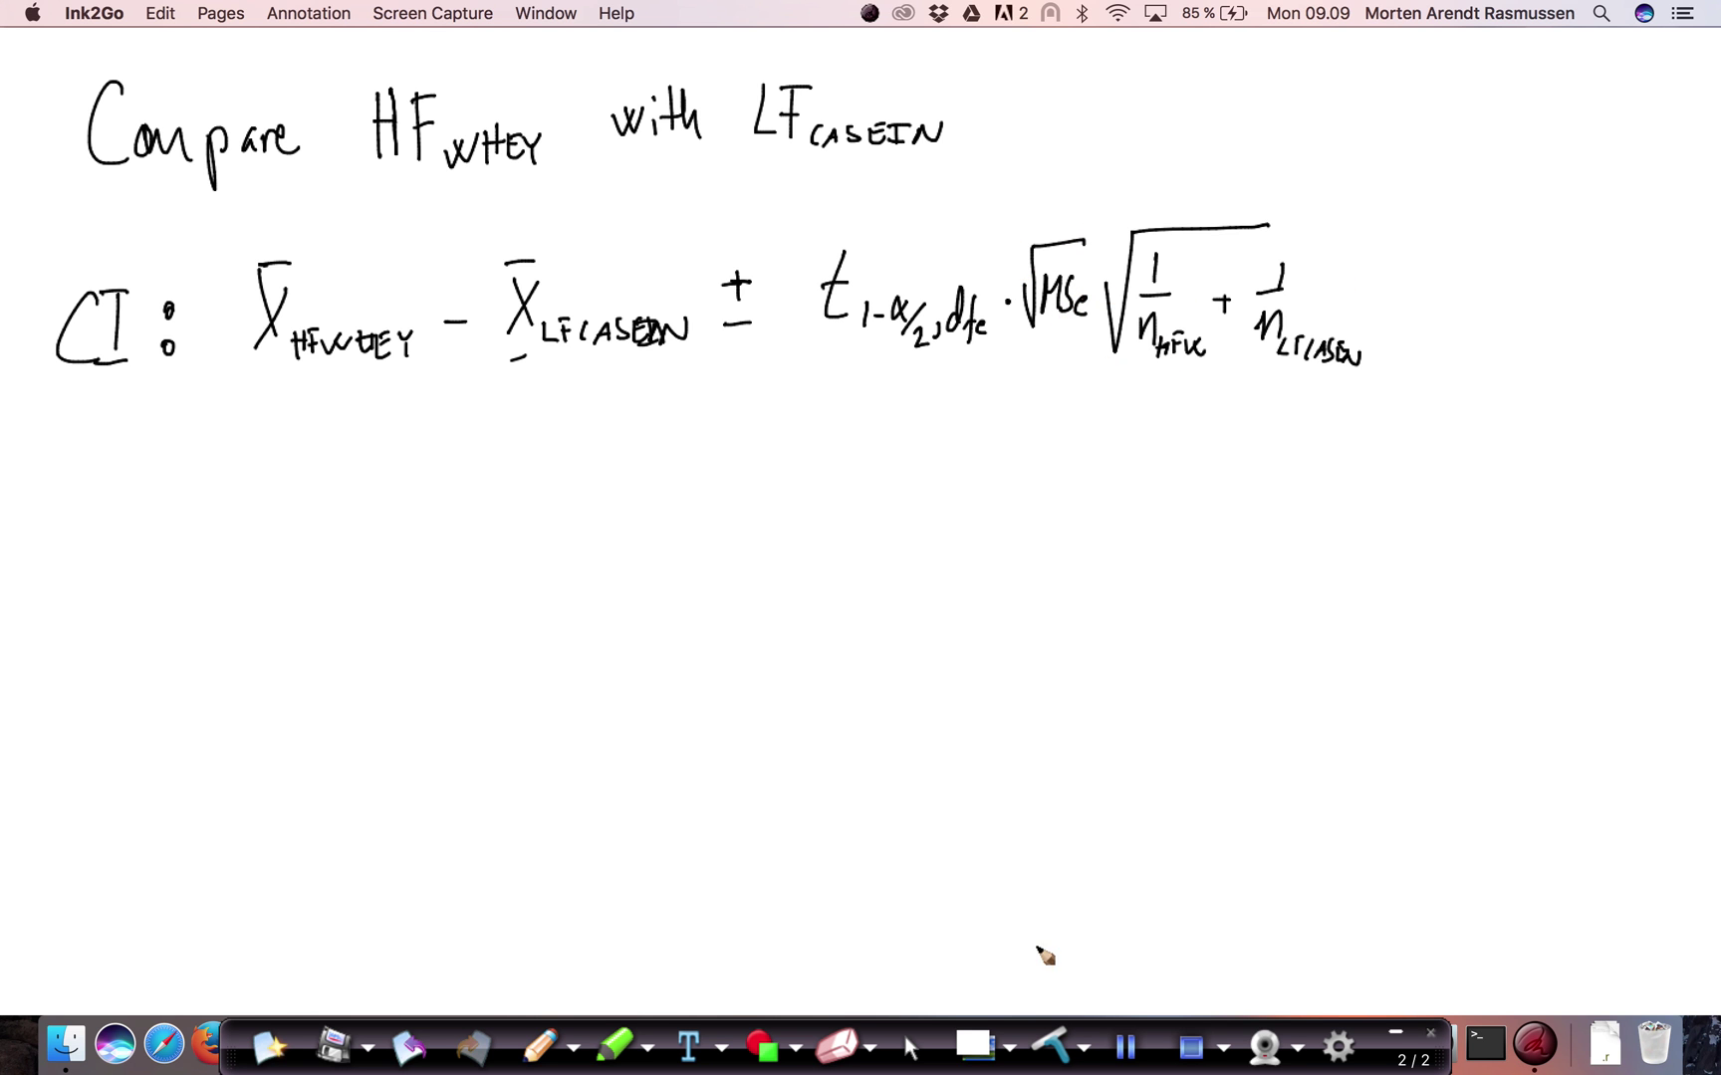
Step: Run model.tables(model, type = 'means') on line 9 to show HF whey 3.522 and LF casein 3.443
{"action": "left_click", "coordinate": [1125, 1046]}
{"action": "left_click", "coordinate": [140, 339]}
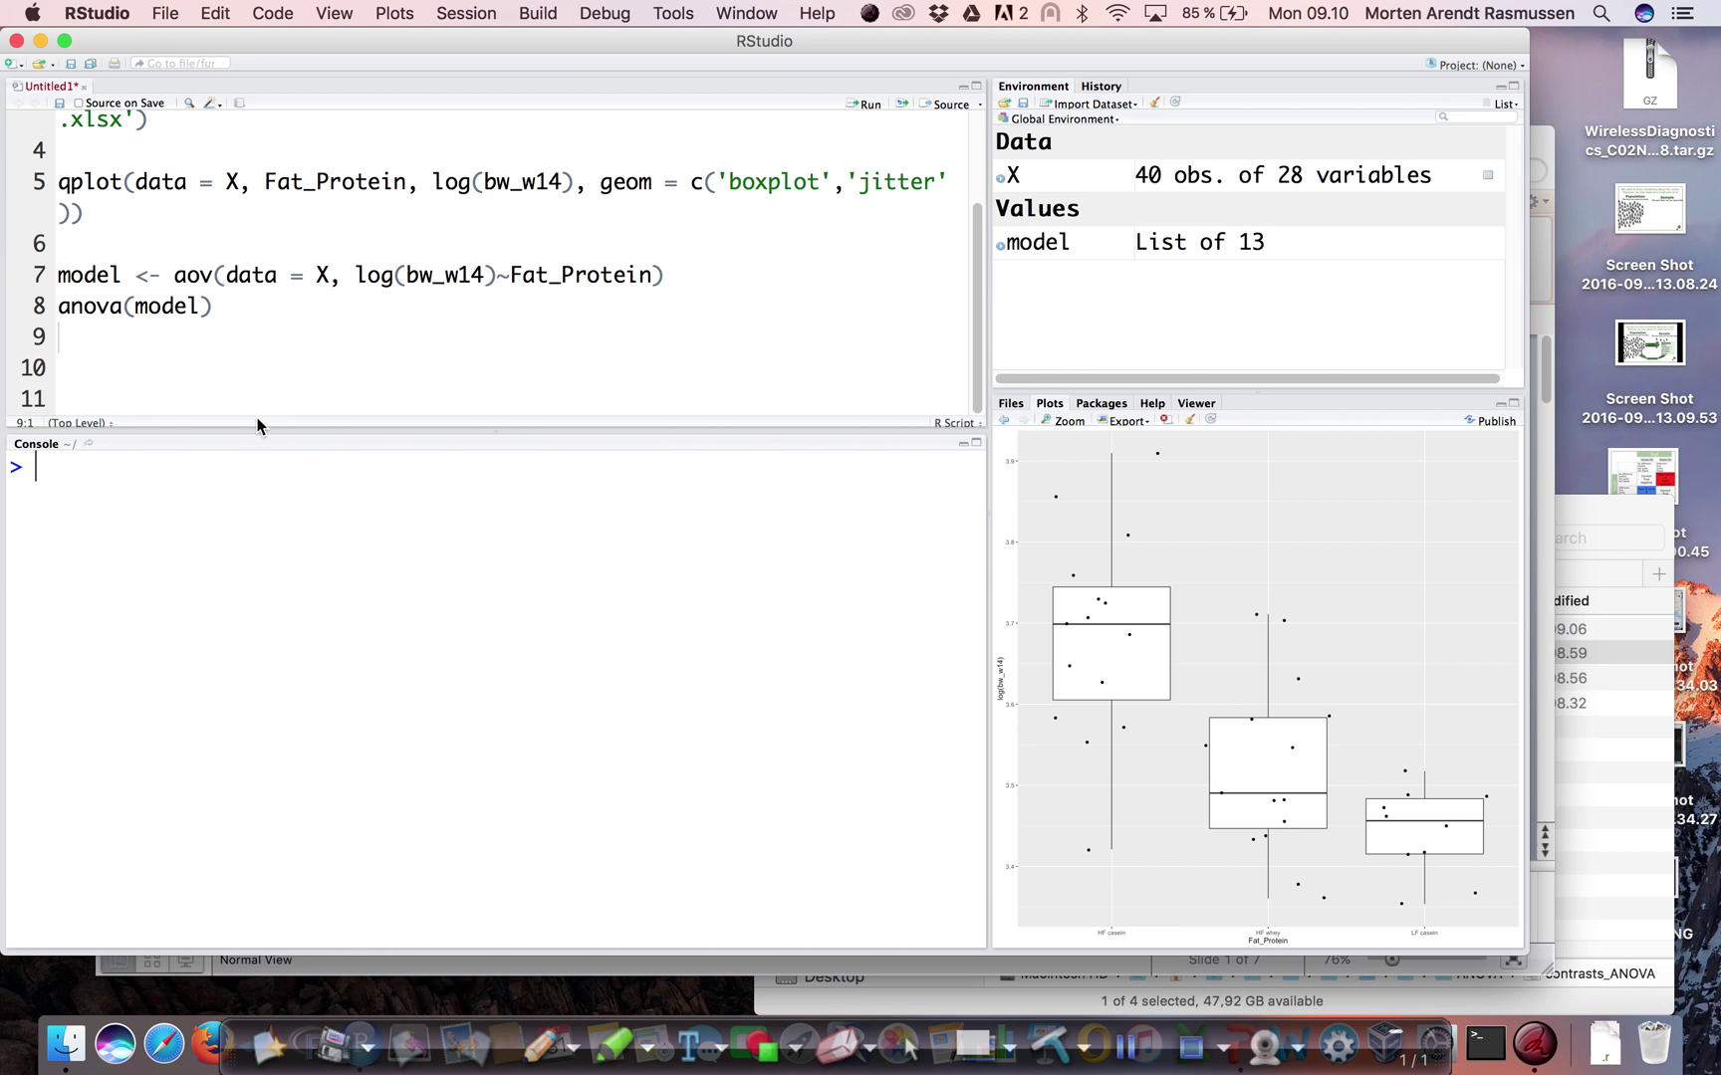
{"action": "type", "text": "model.ta"}
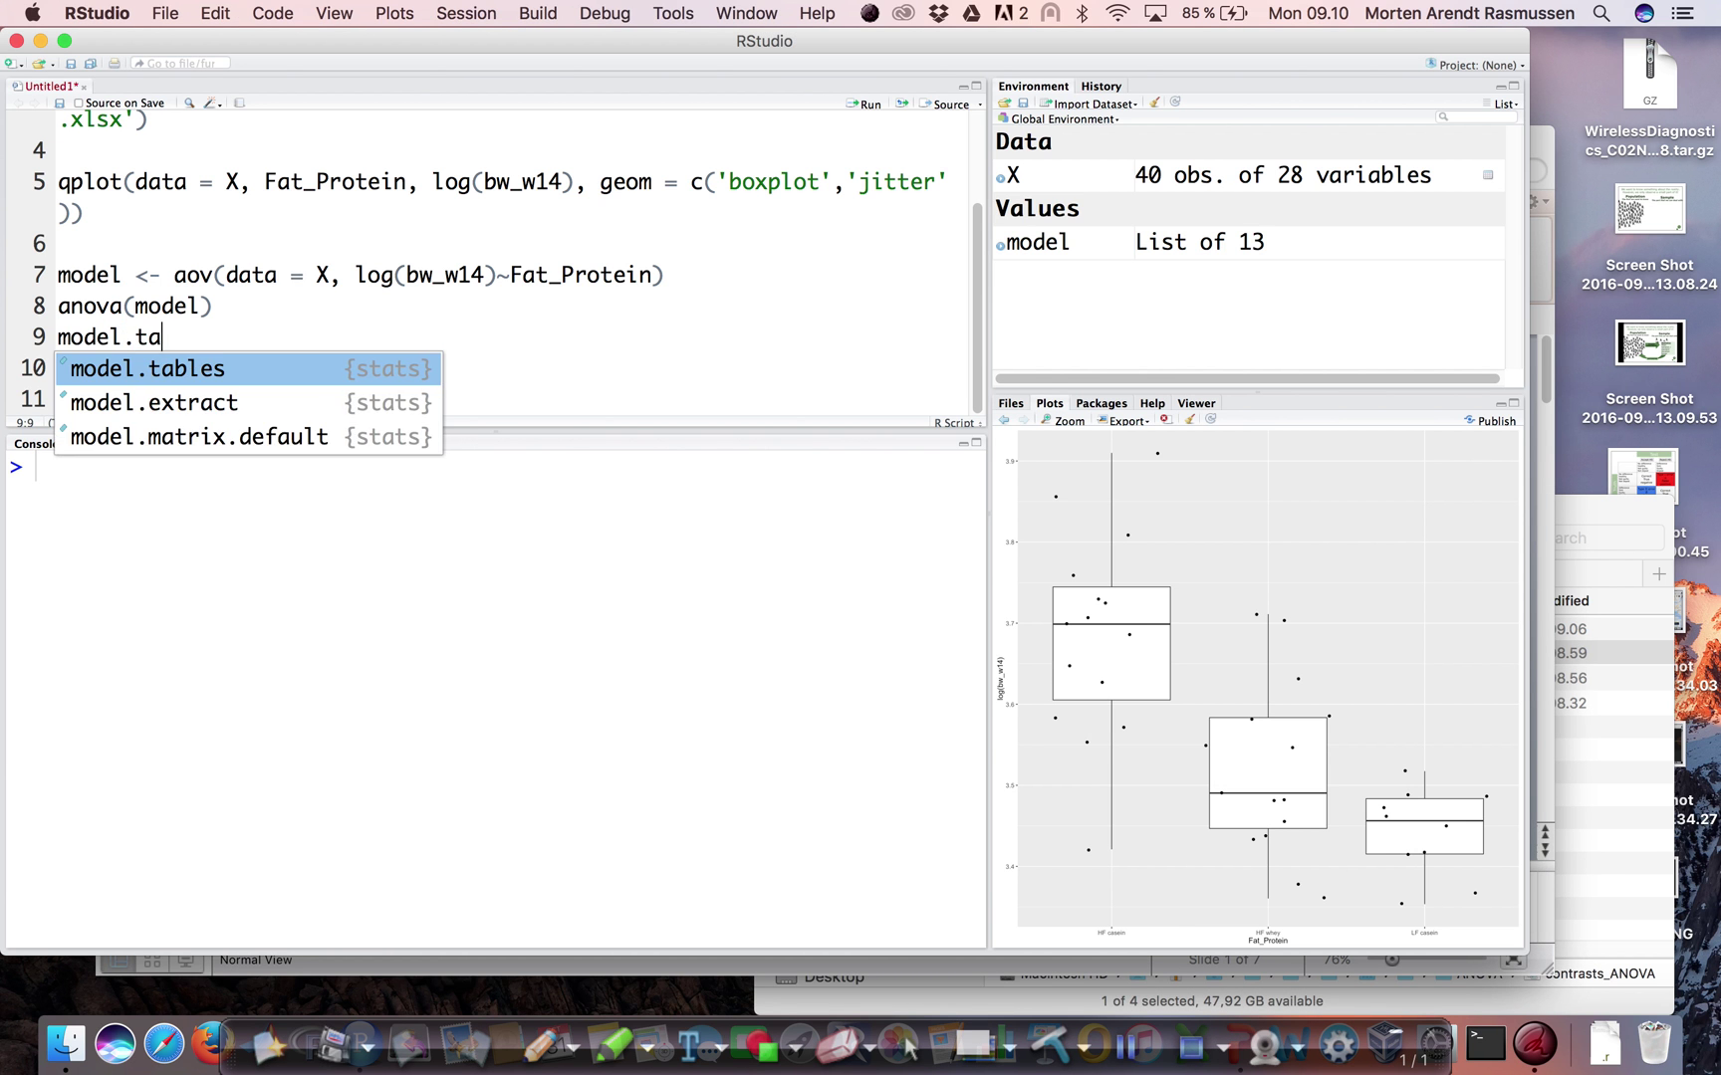
{"action": "key", "text": "Tab"}
{"action": "type", "text": "model"}
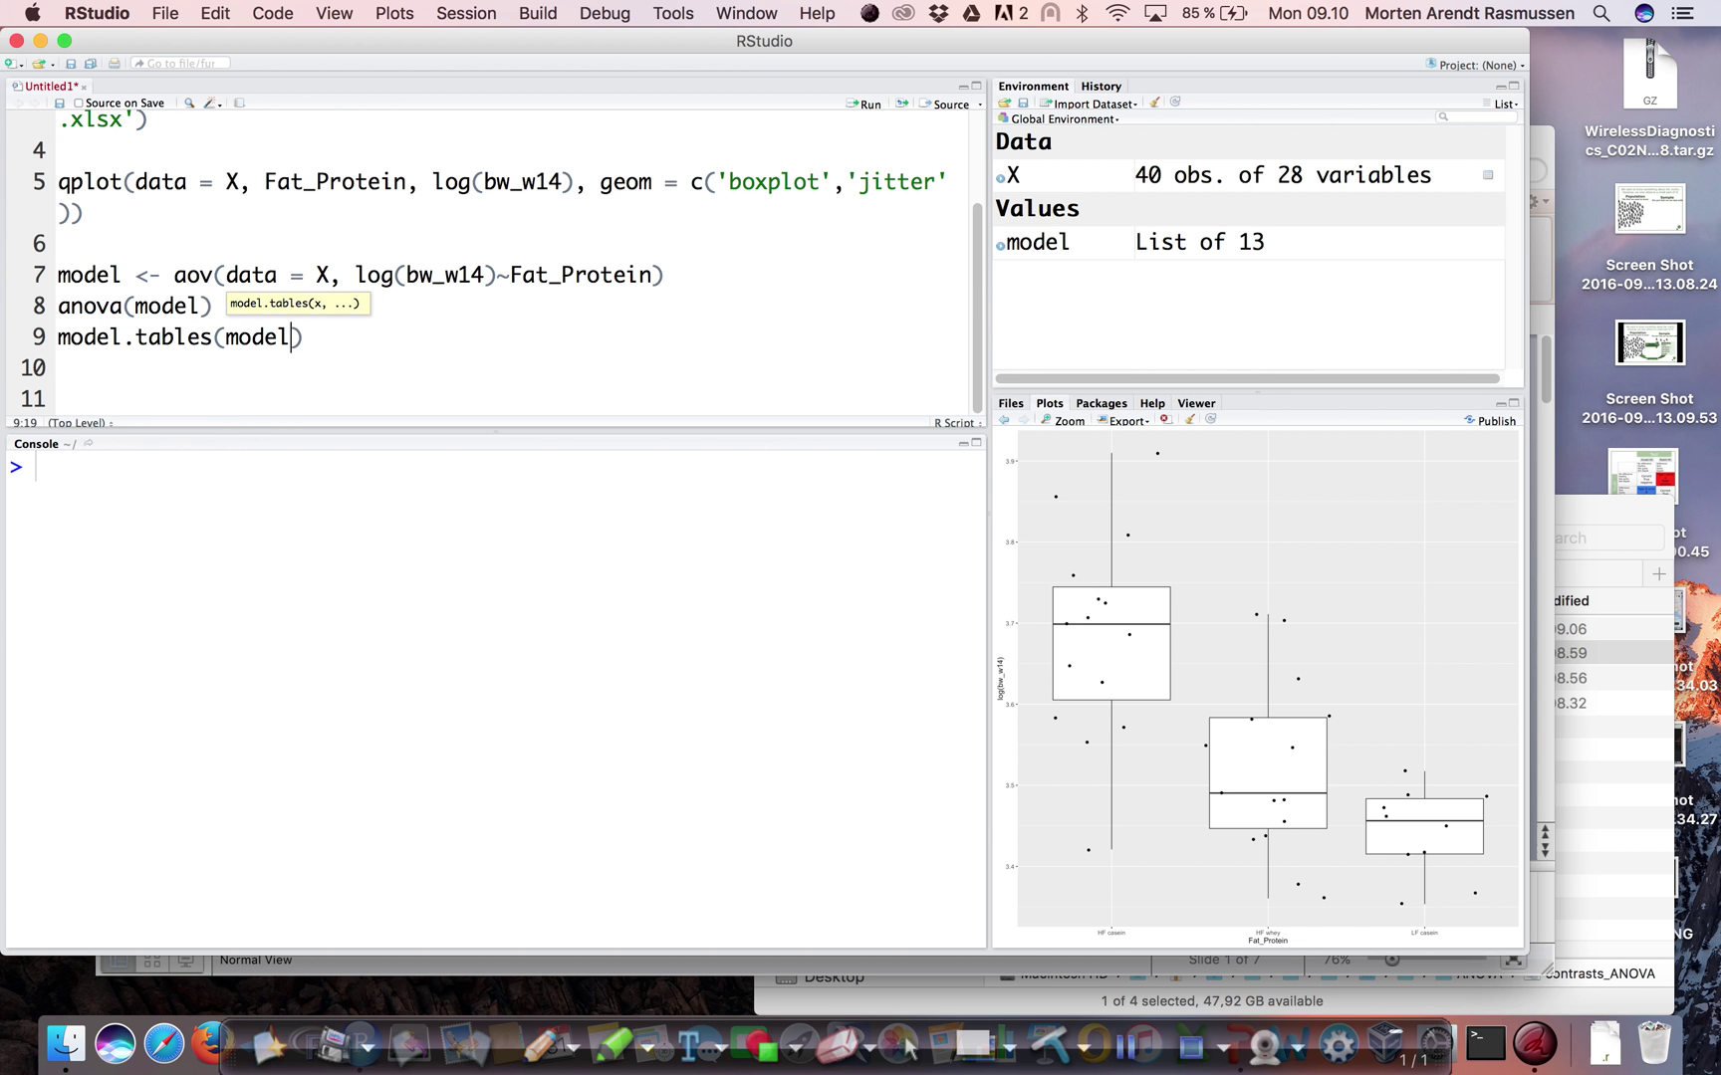
{"action": "key", "text": "super+Return"}
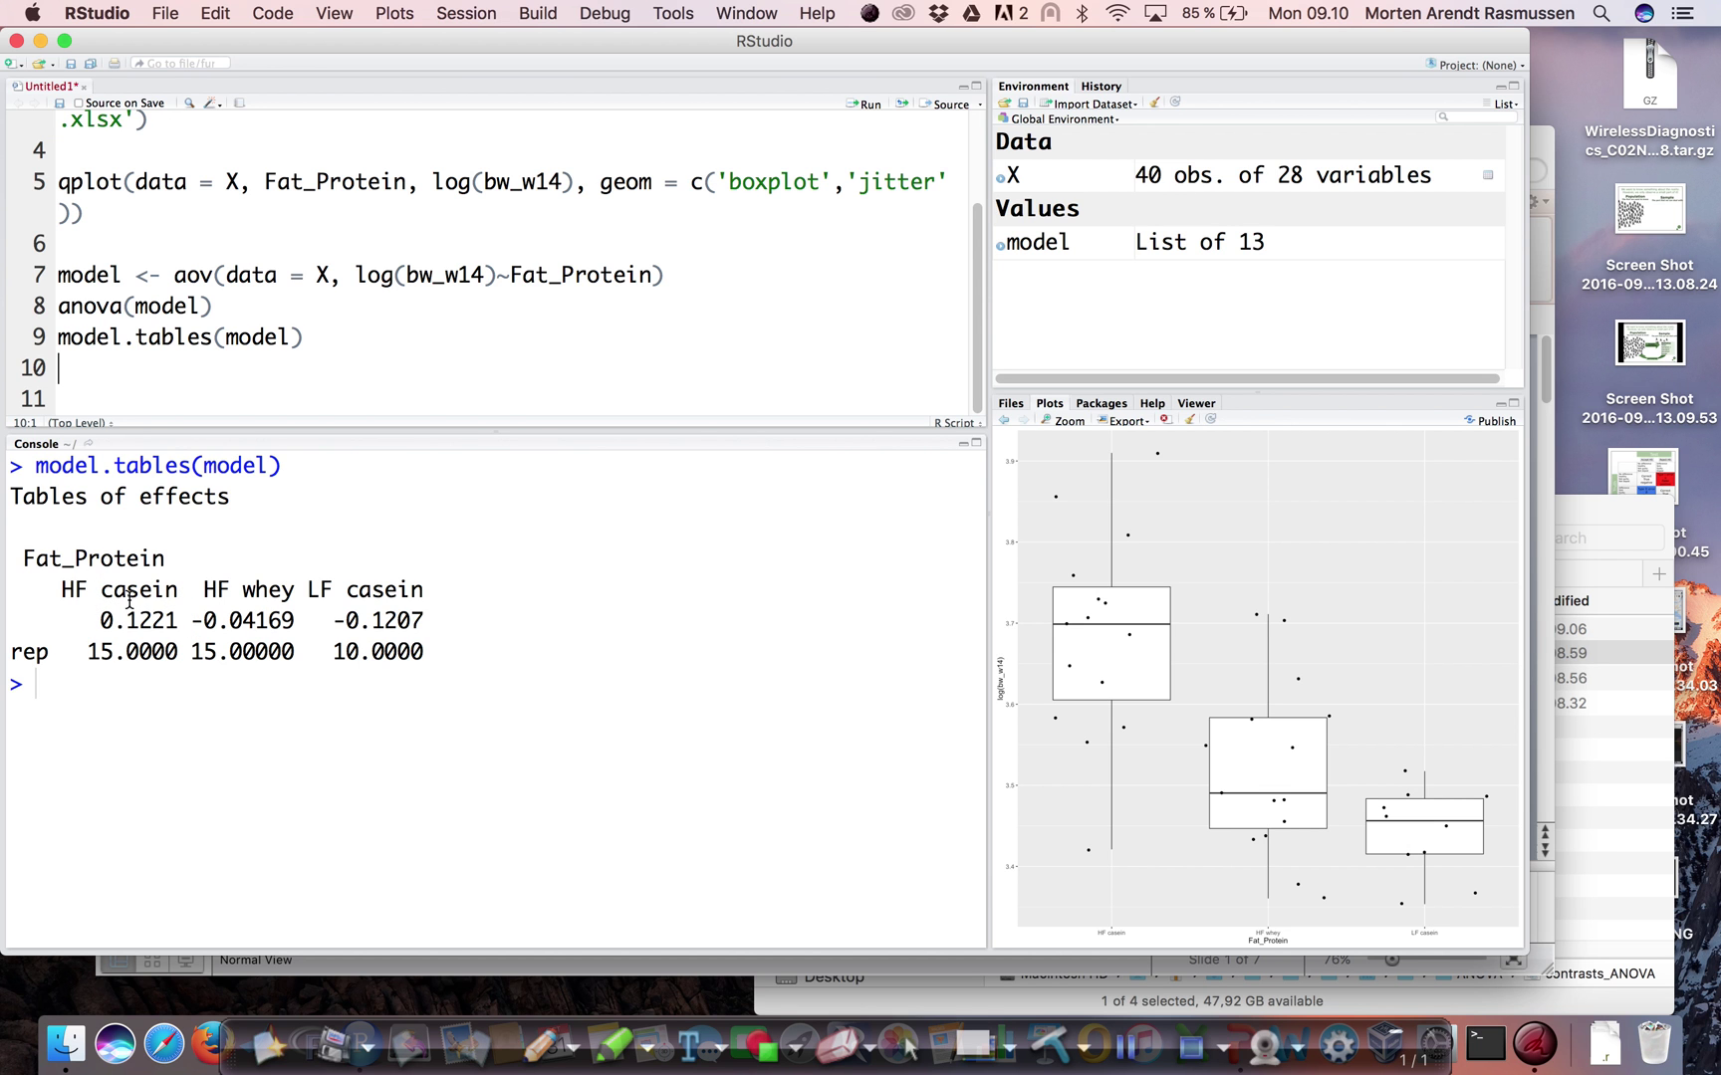
{"action": "left_click", "coordinate": [284, 337]}
{"action": "type", "text": ",type = 'means"}
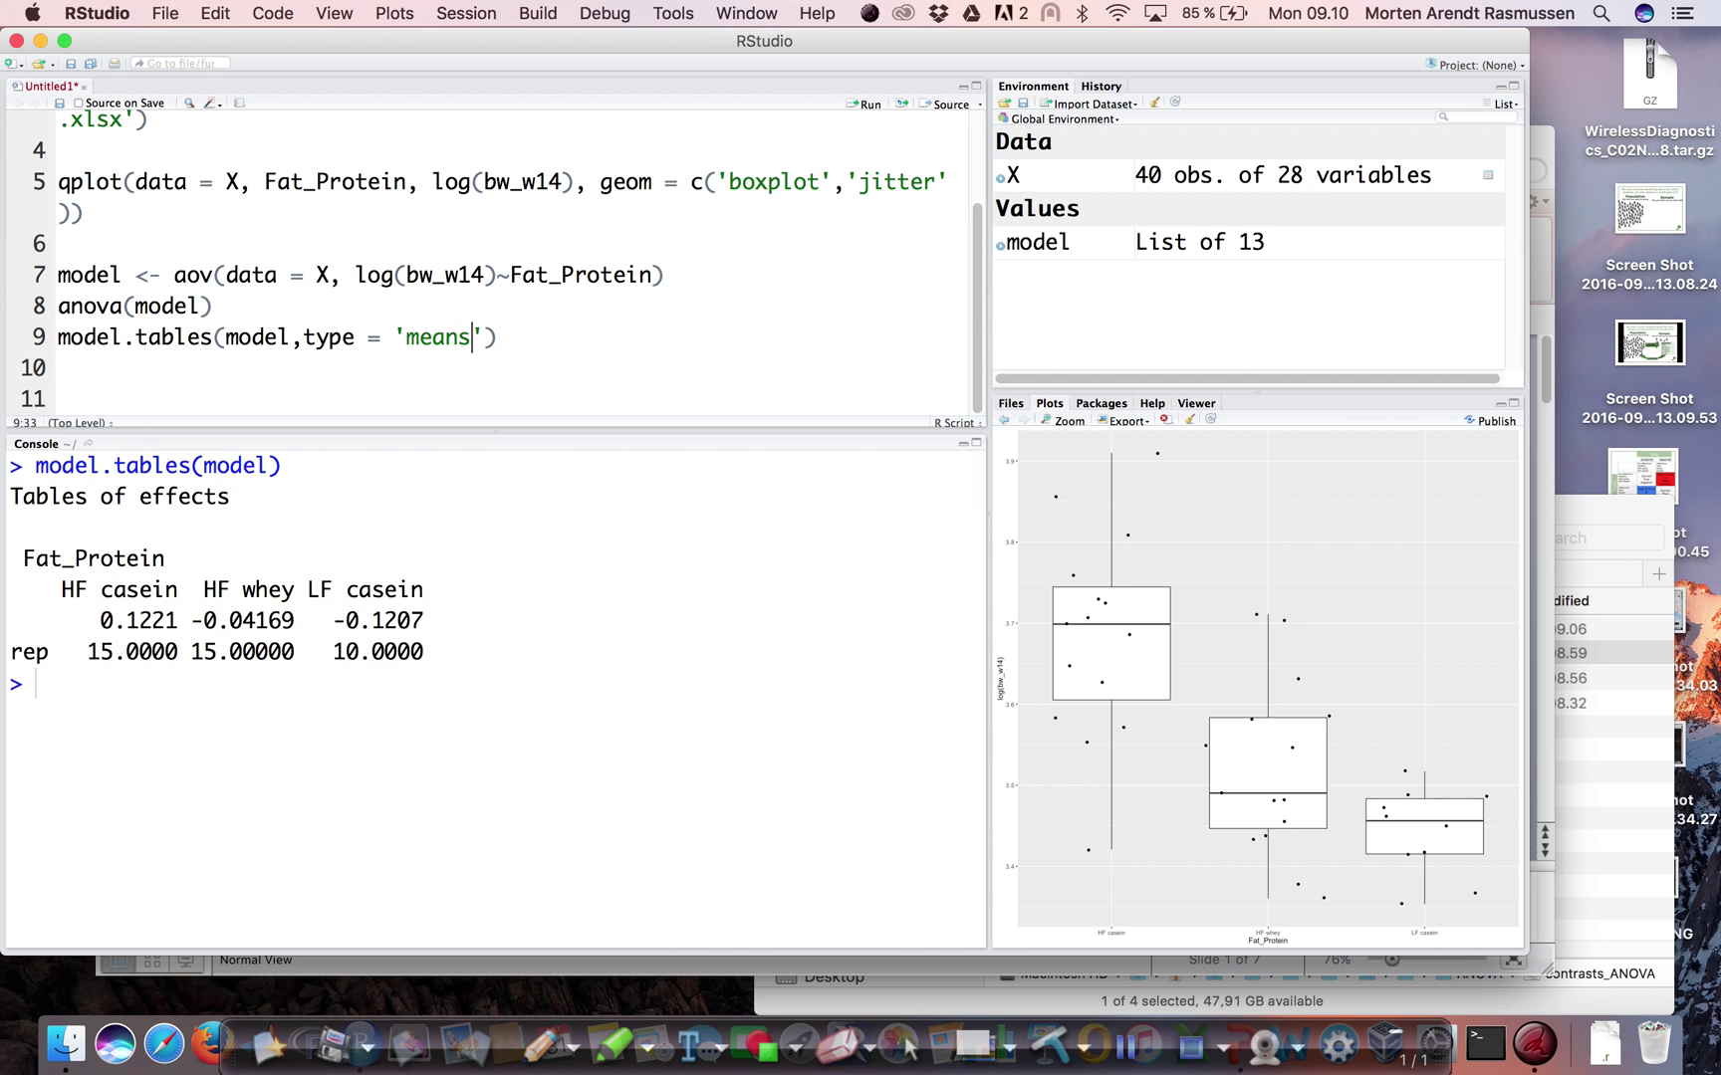
{"action": "key", "text": "super+Return"}
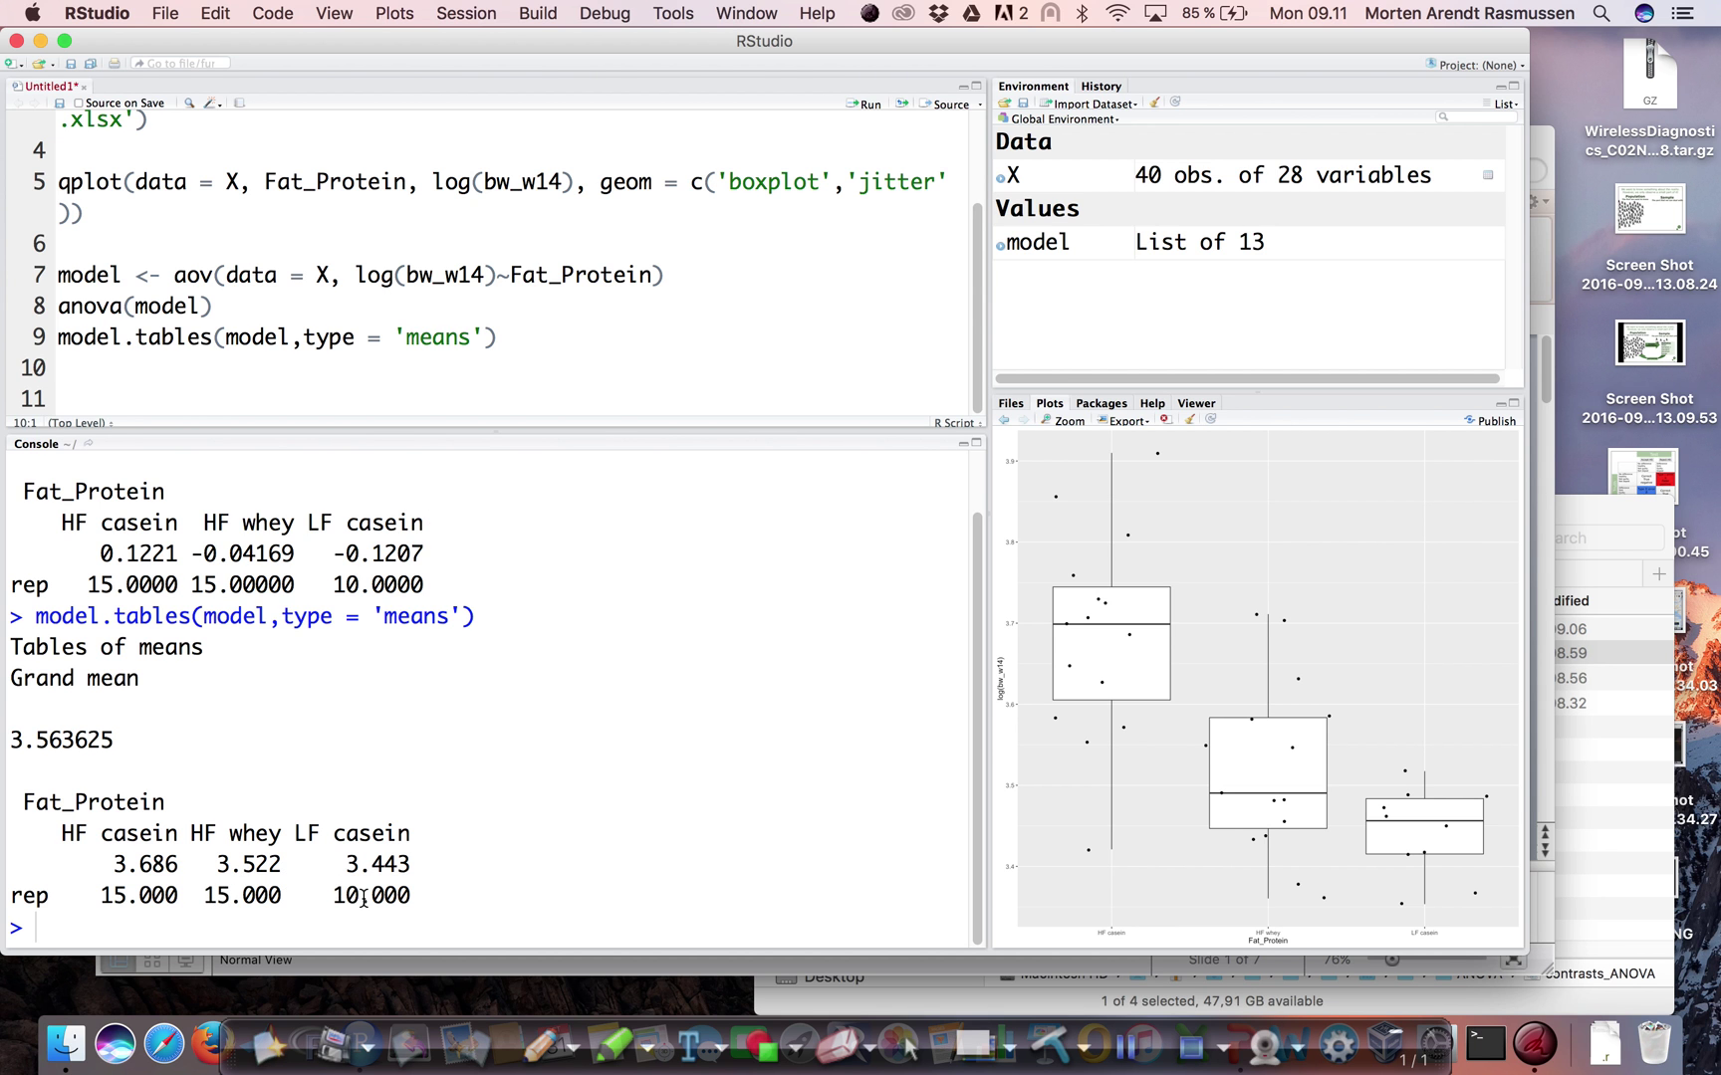
Step: Rerun anova(model) to show the residual mean square 0.01099
{"action": "left_click", "coordinate": [252, 264]}
{"action": "left_click", "coordinate": [369, 310]}
{"action": "key", "text": "super+Return"}
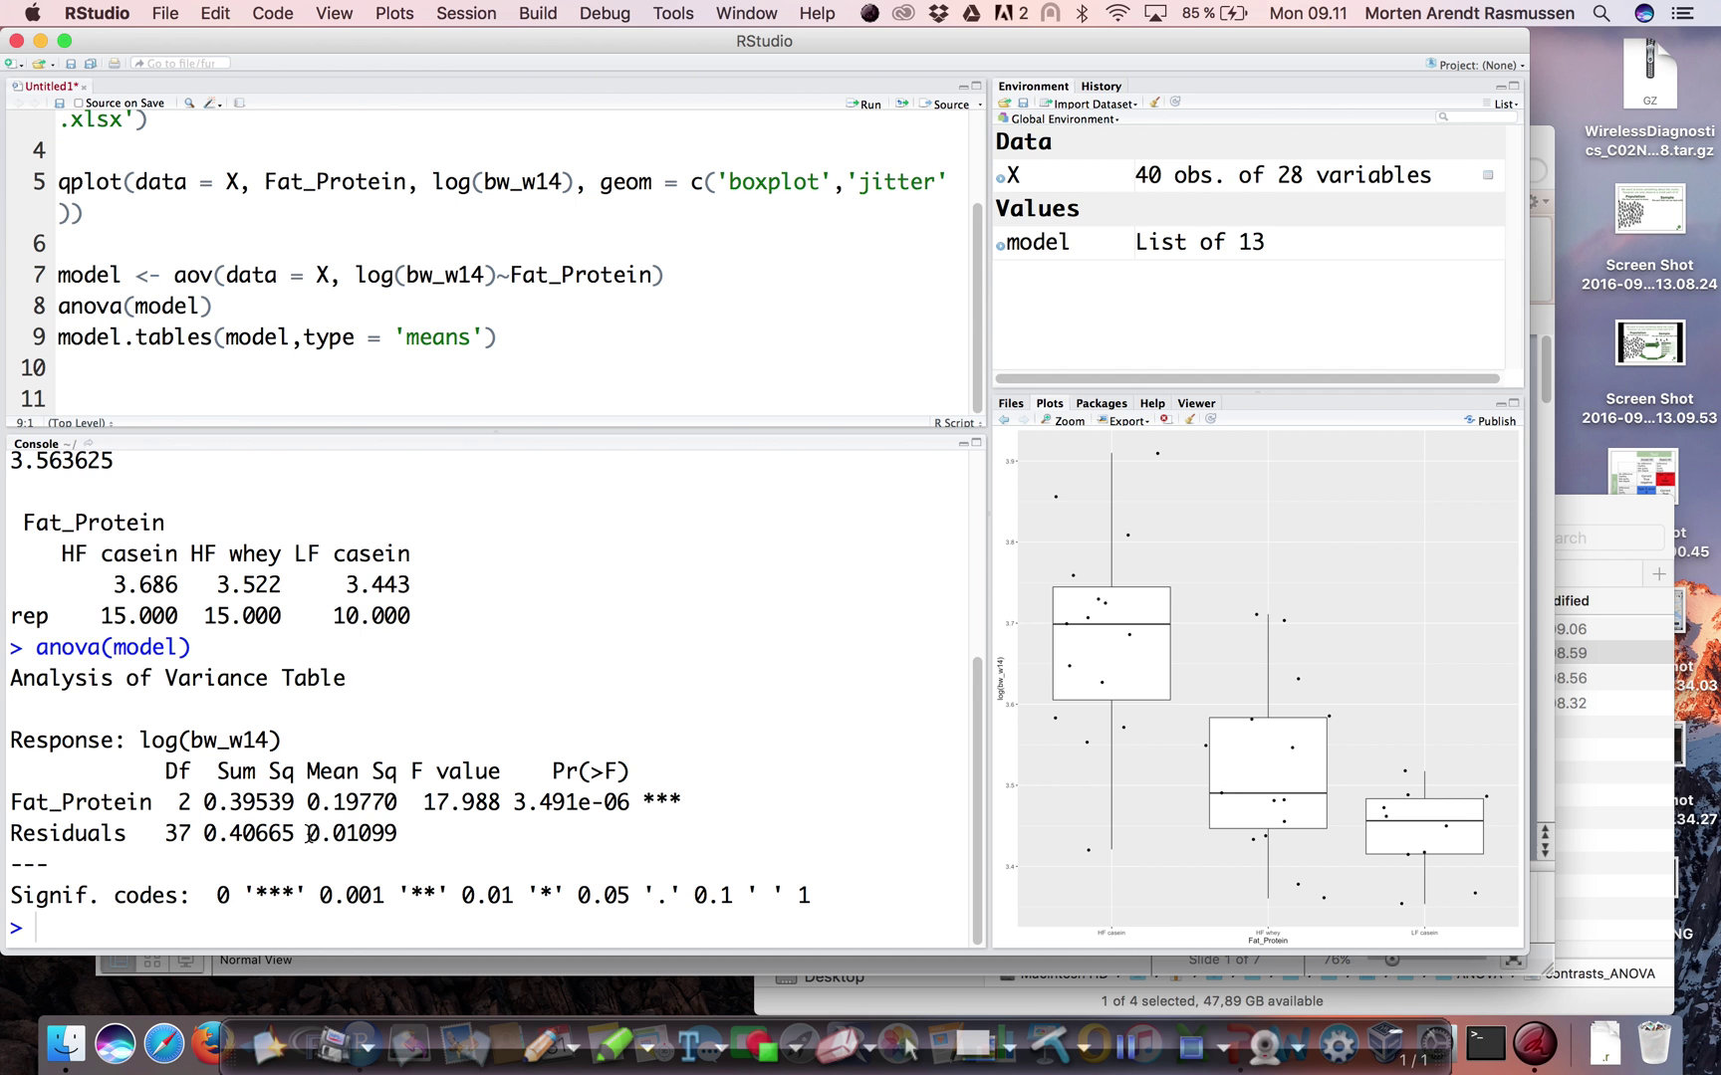
Step: Mark the residual mean square 0.01099 and switch the whiteboard to transparent mode
{"action": "left_click_drag", "start_coordinate": [309, 835], "coordinate": [394, 825]}
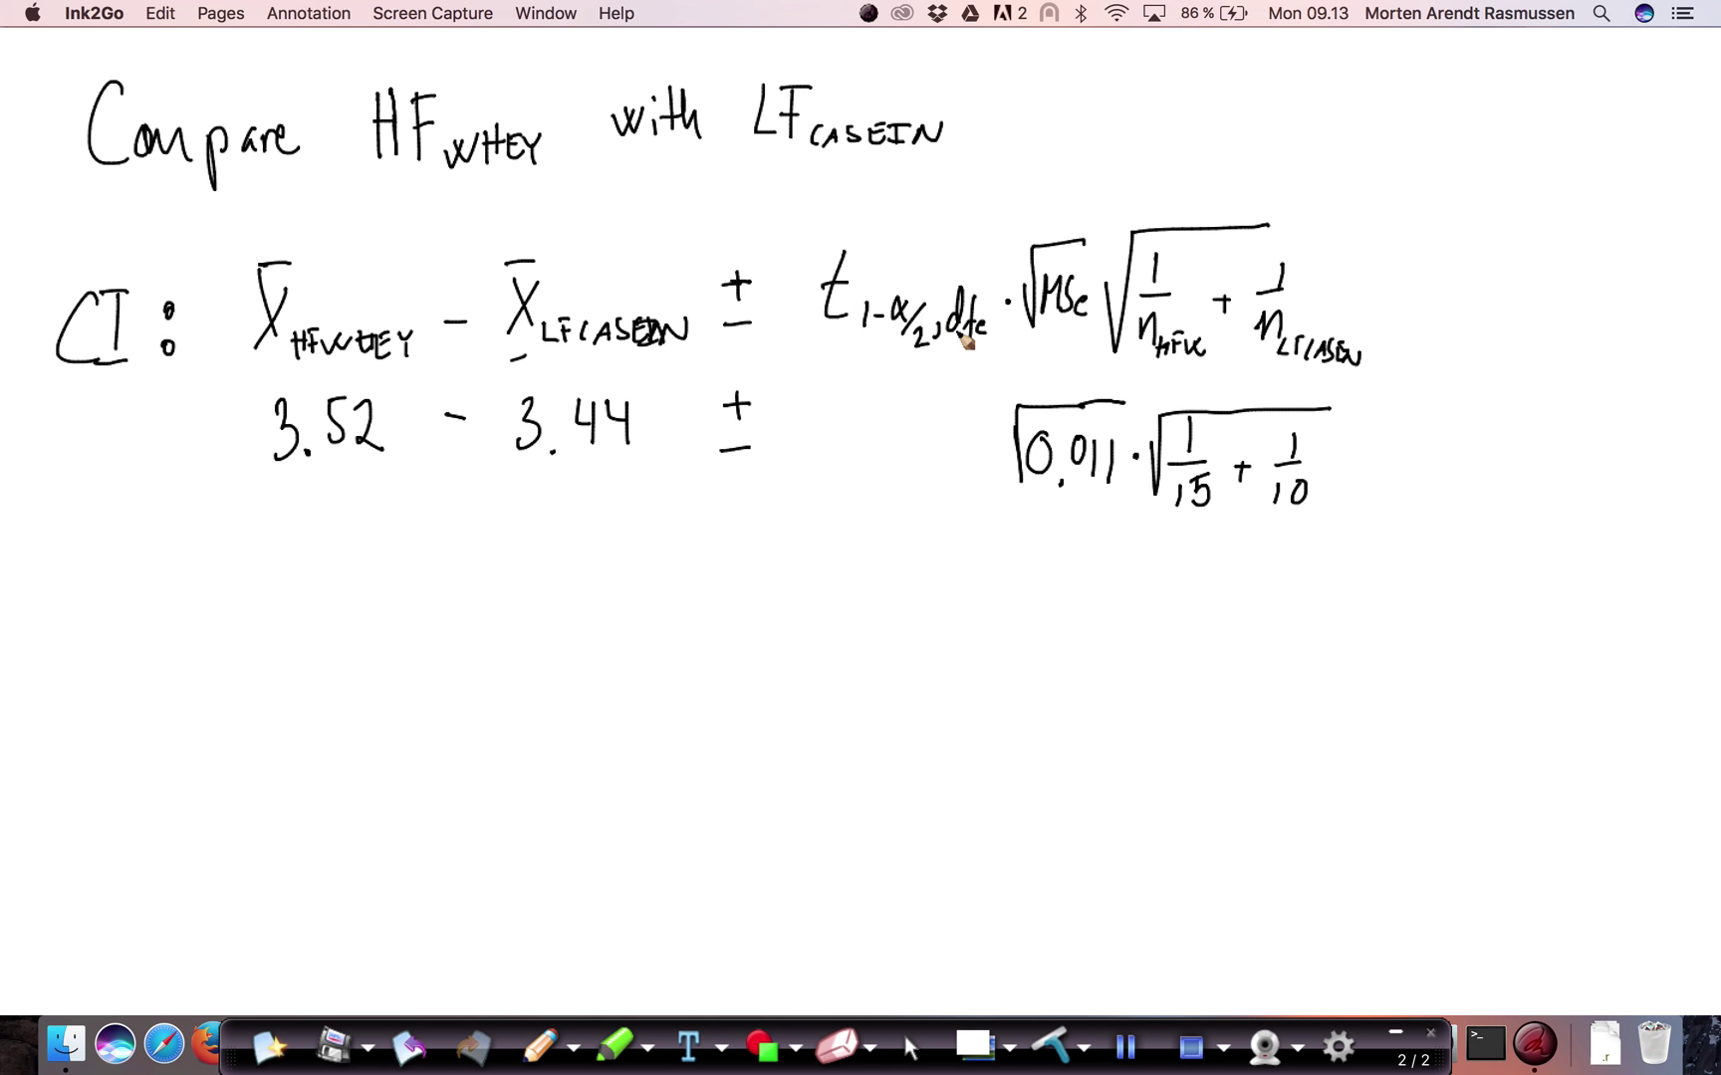
{"action": "left_click", "coordinate": [974, 1043]}
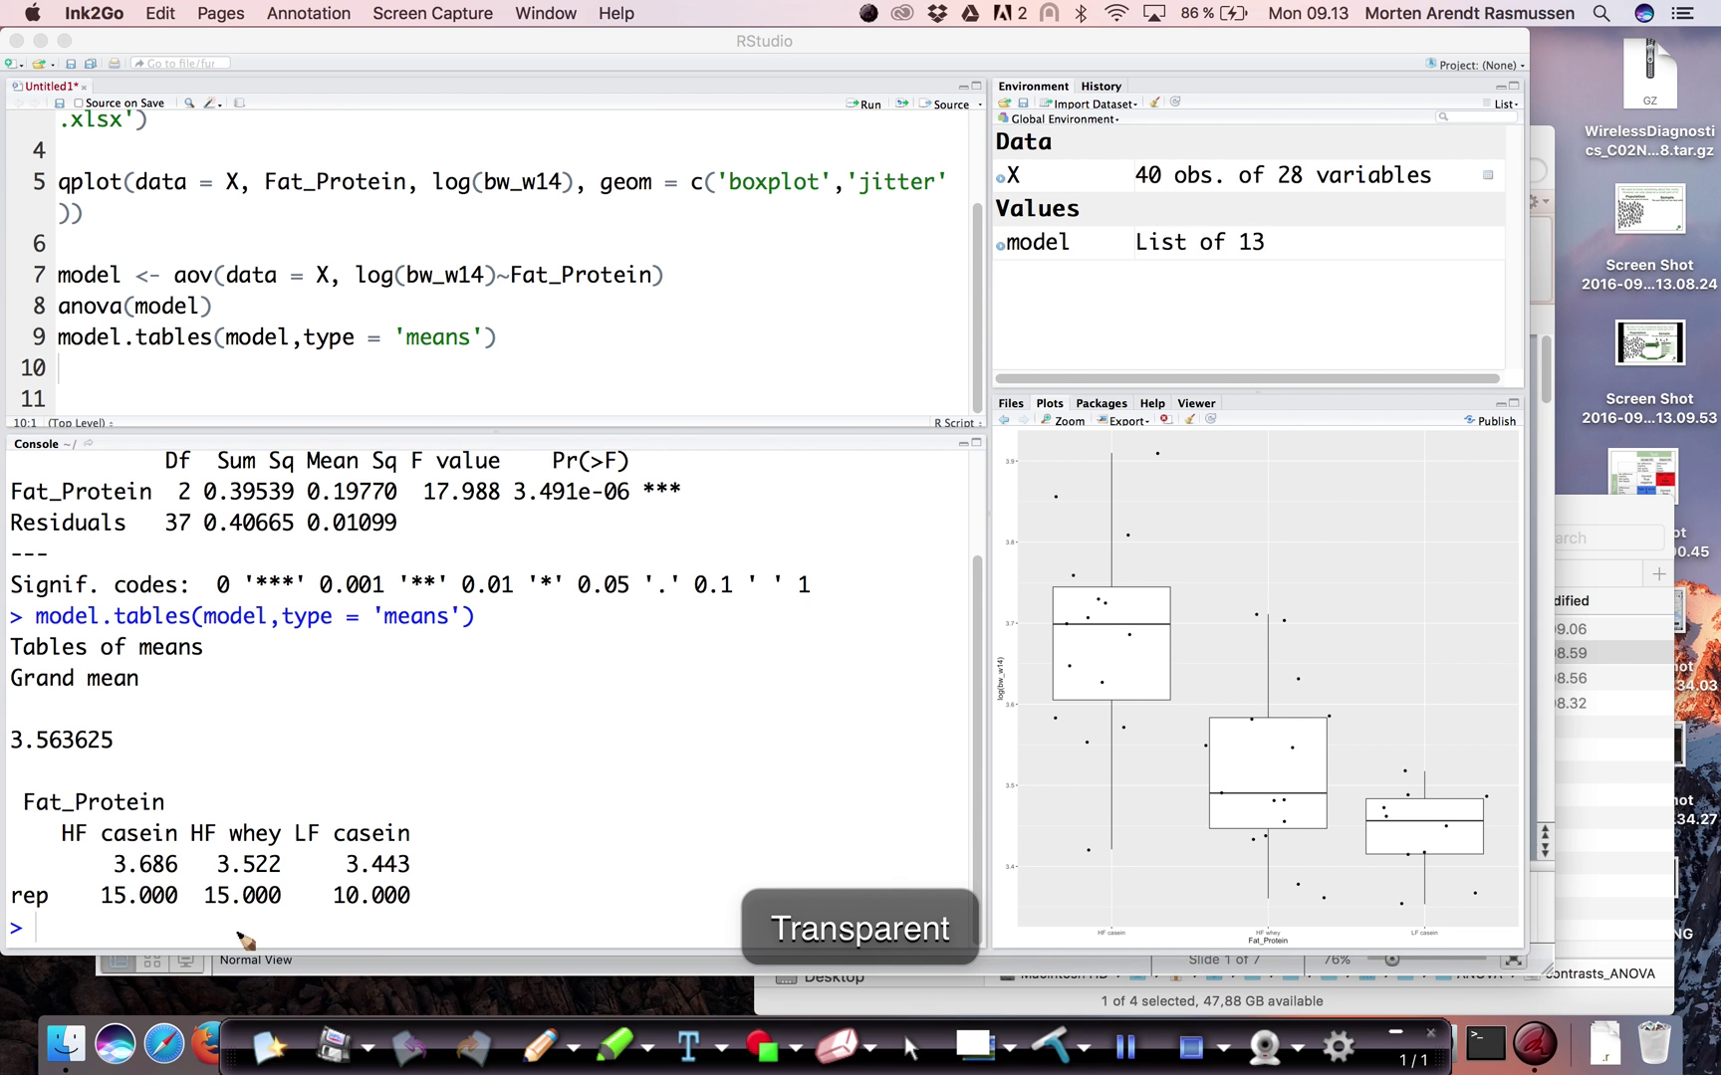
Step: Start qt(0.975) on line 10 and mark its 0.975 probability argument
{"action": "left_click", "coordinate": [146, 908]}
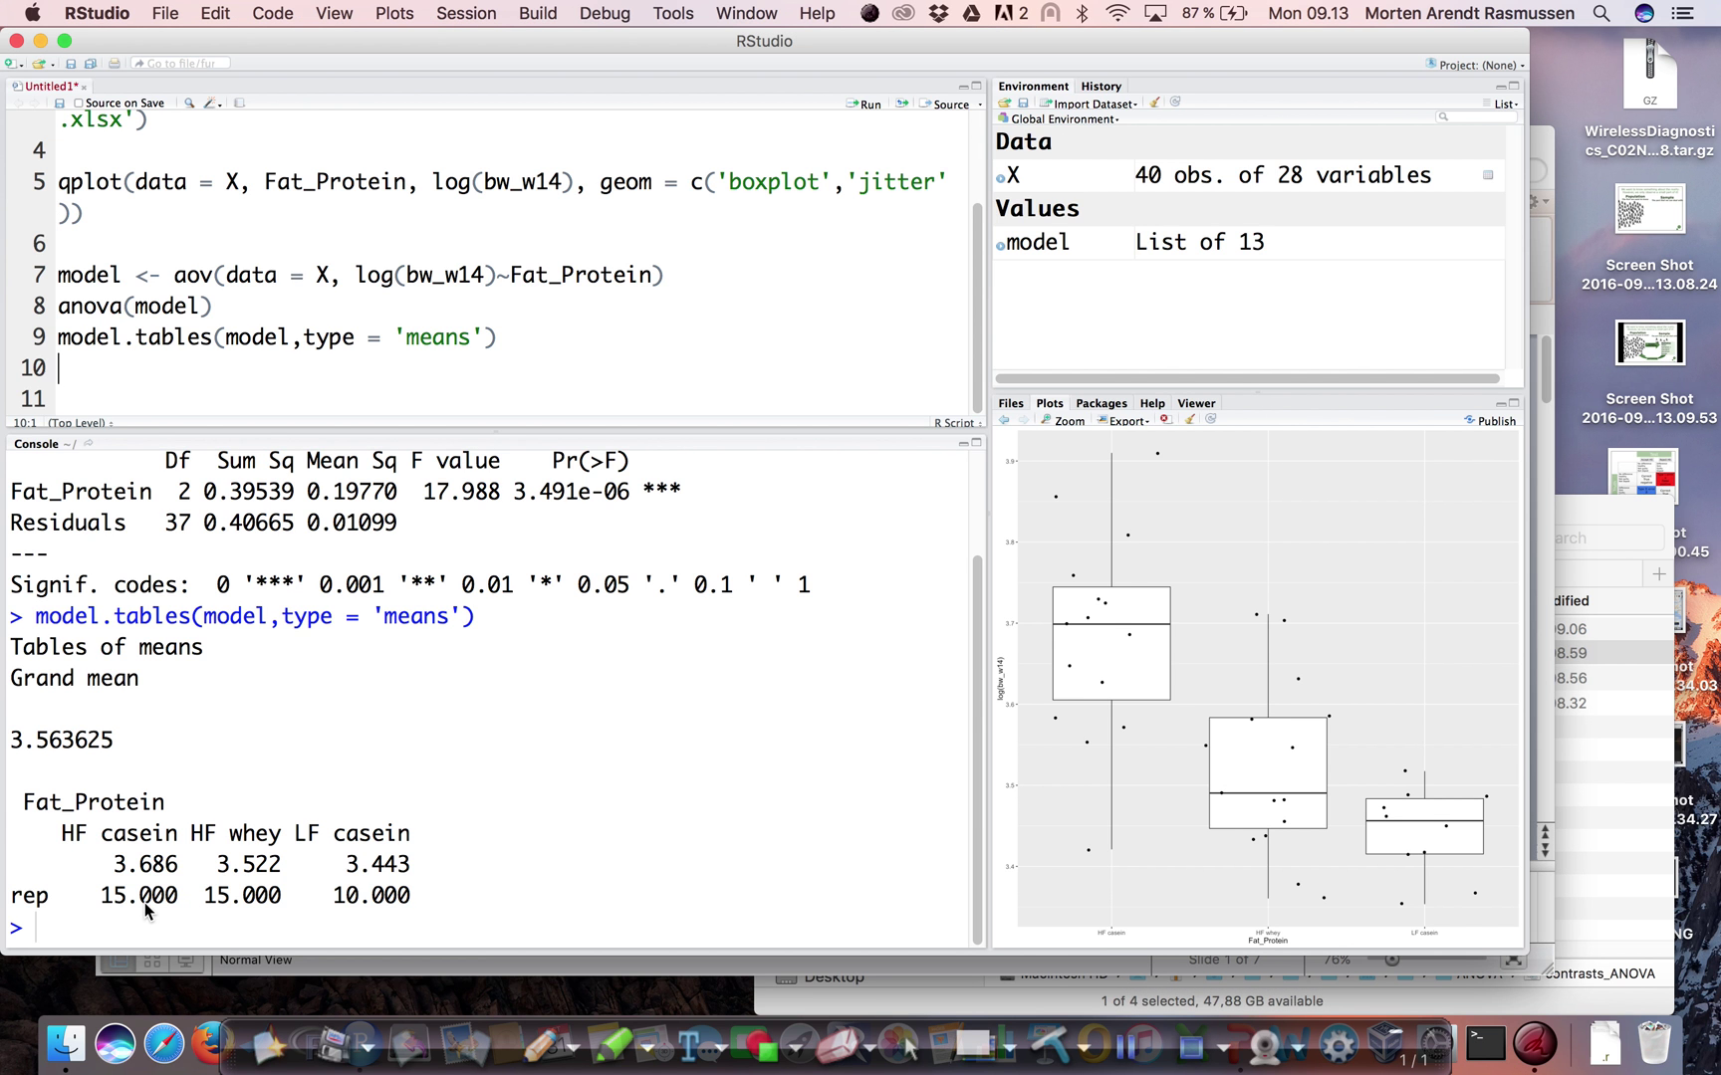
{"action": "type", "text": "qt(0.975"}
{"action": "left_click_drag", "start_coordinate": [96, 369], "coordinate": [162, 369]}
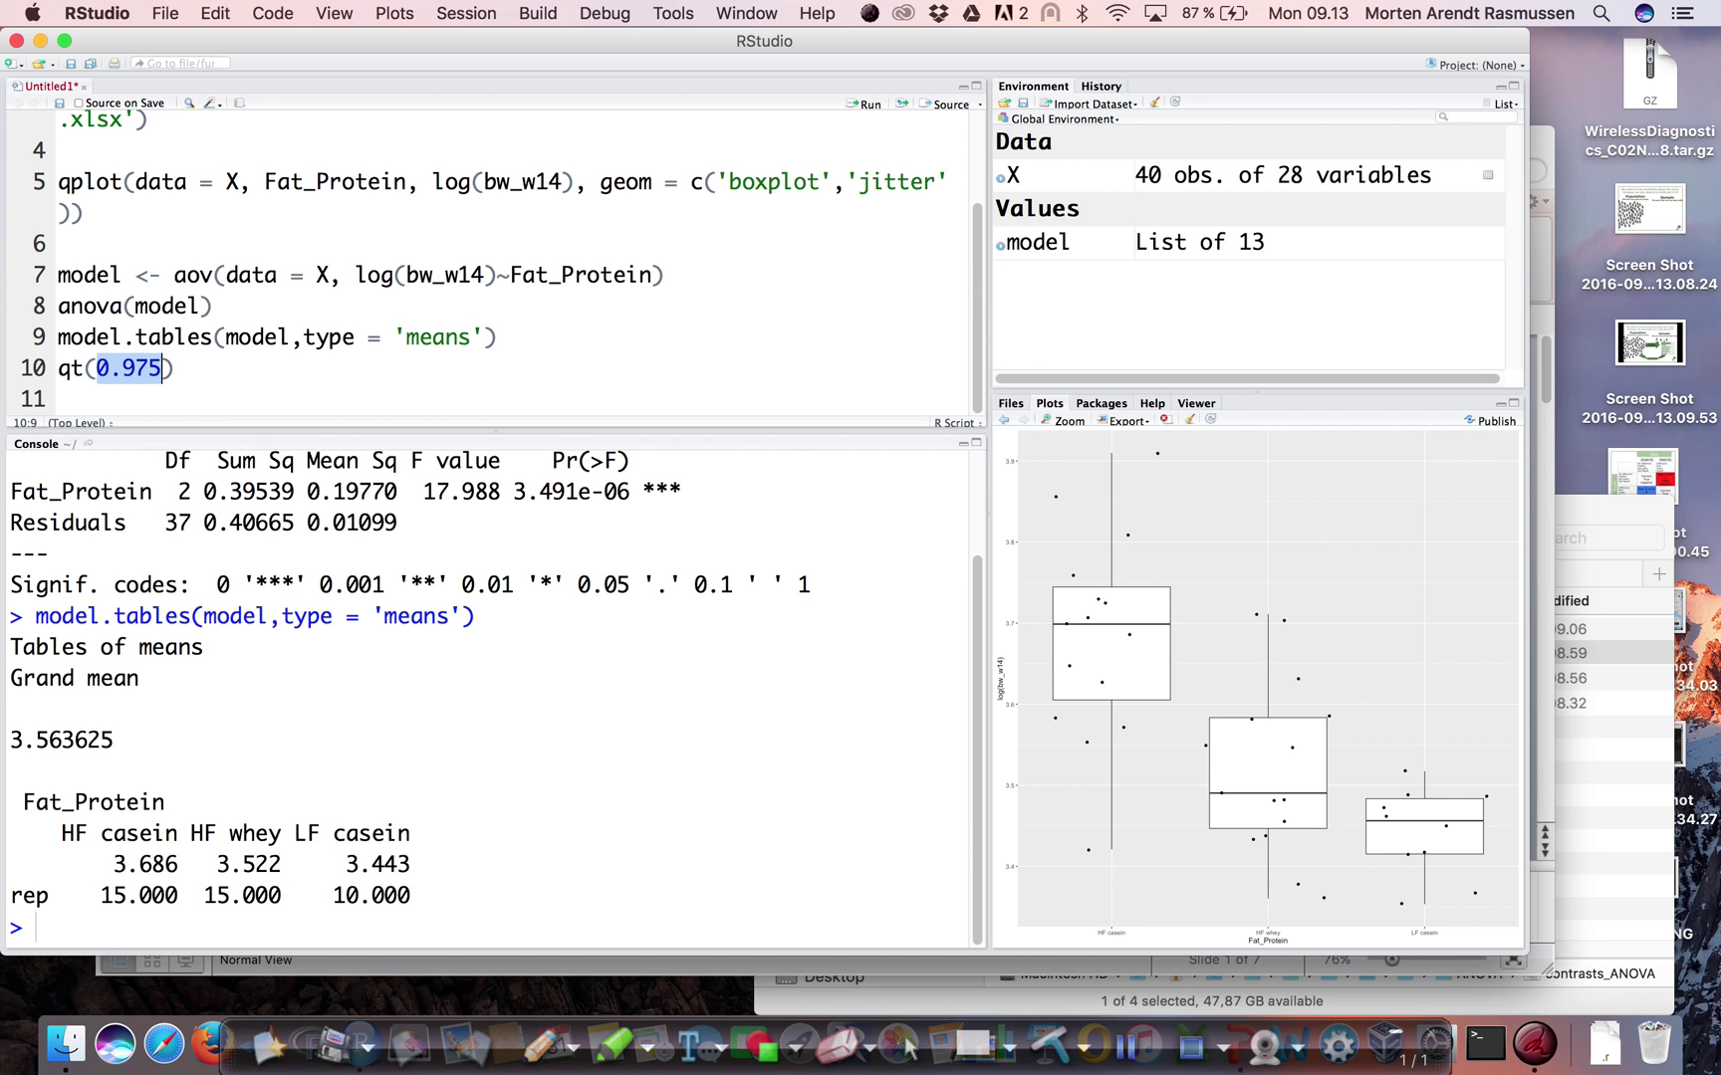
{"action": "left_click", "coordinate": [95, 369]}
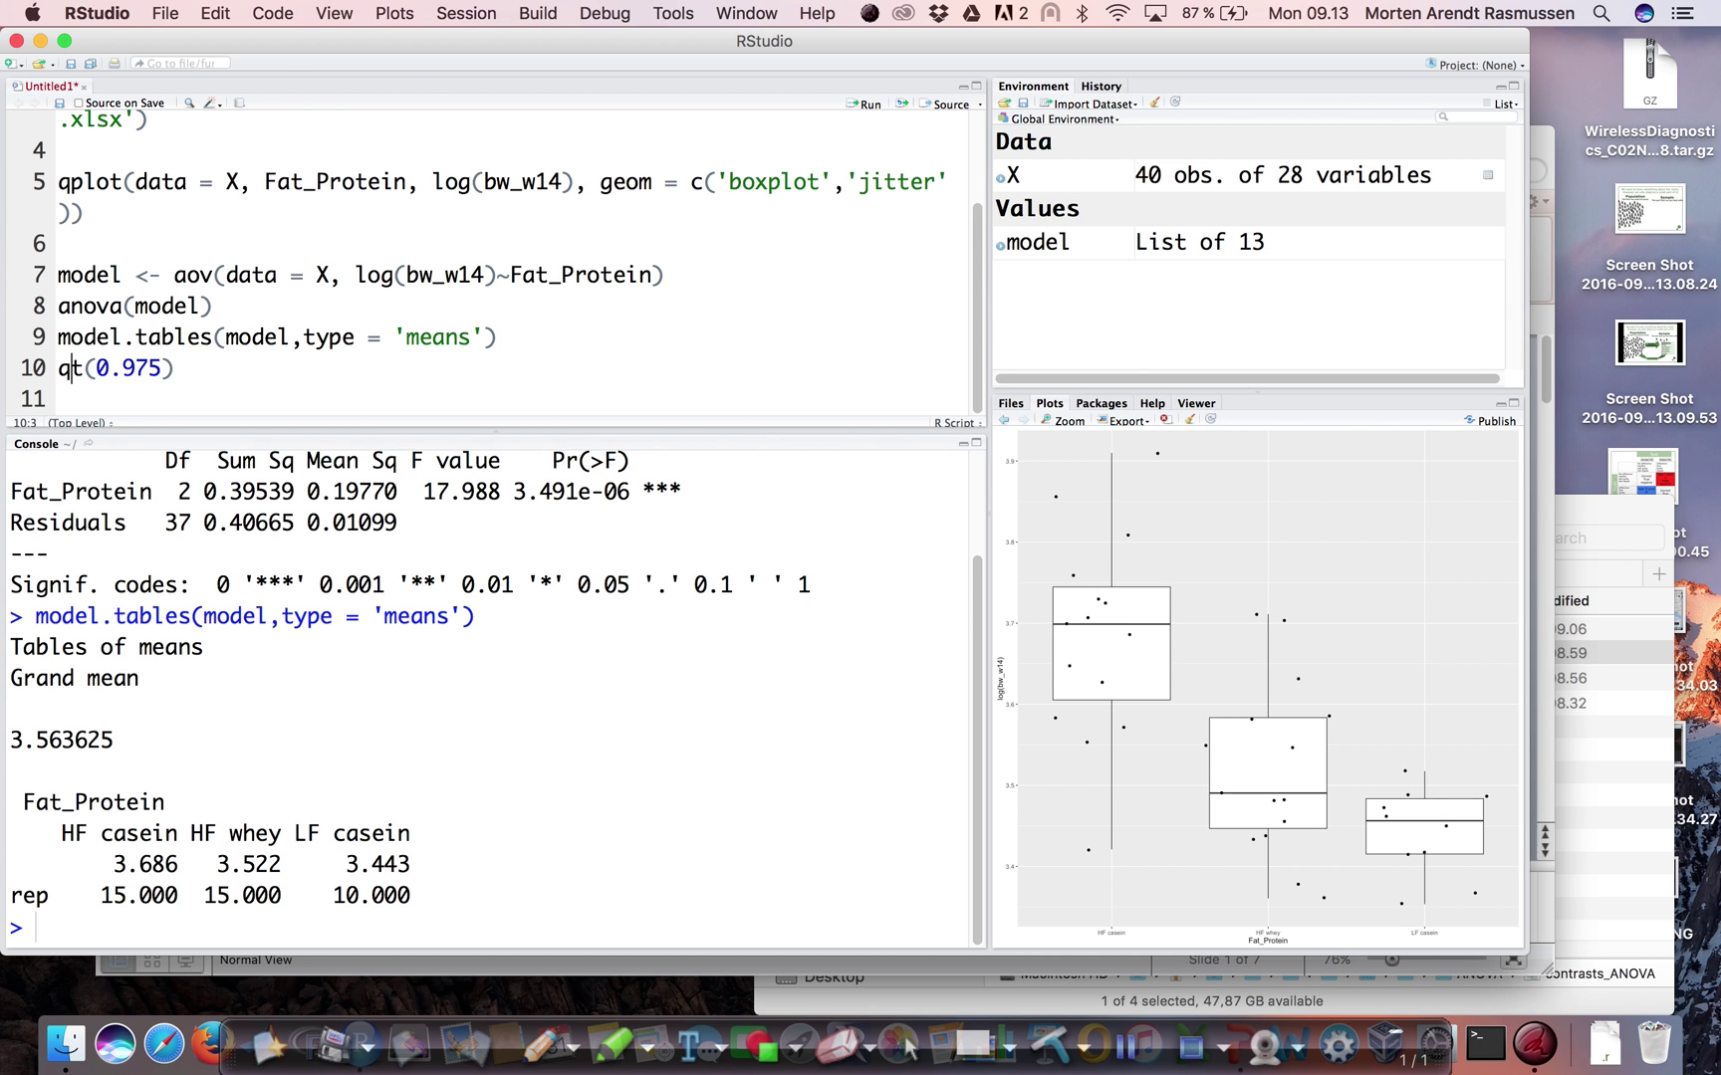
{"action": "left_click_drag", "start_coordinate": [96, 369], "coordinate": [162, 368]}
{"action": "left_click", "coordinate": [163, 369]}
{"action": "left_click_drag", "start_coordinate": [162, 369], "coordinate": [95, 369]}
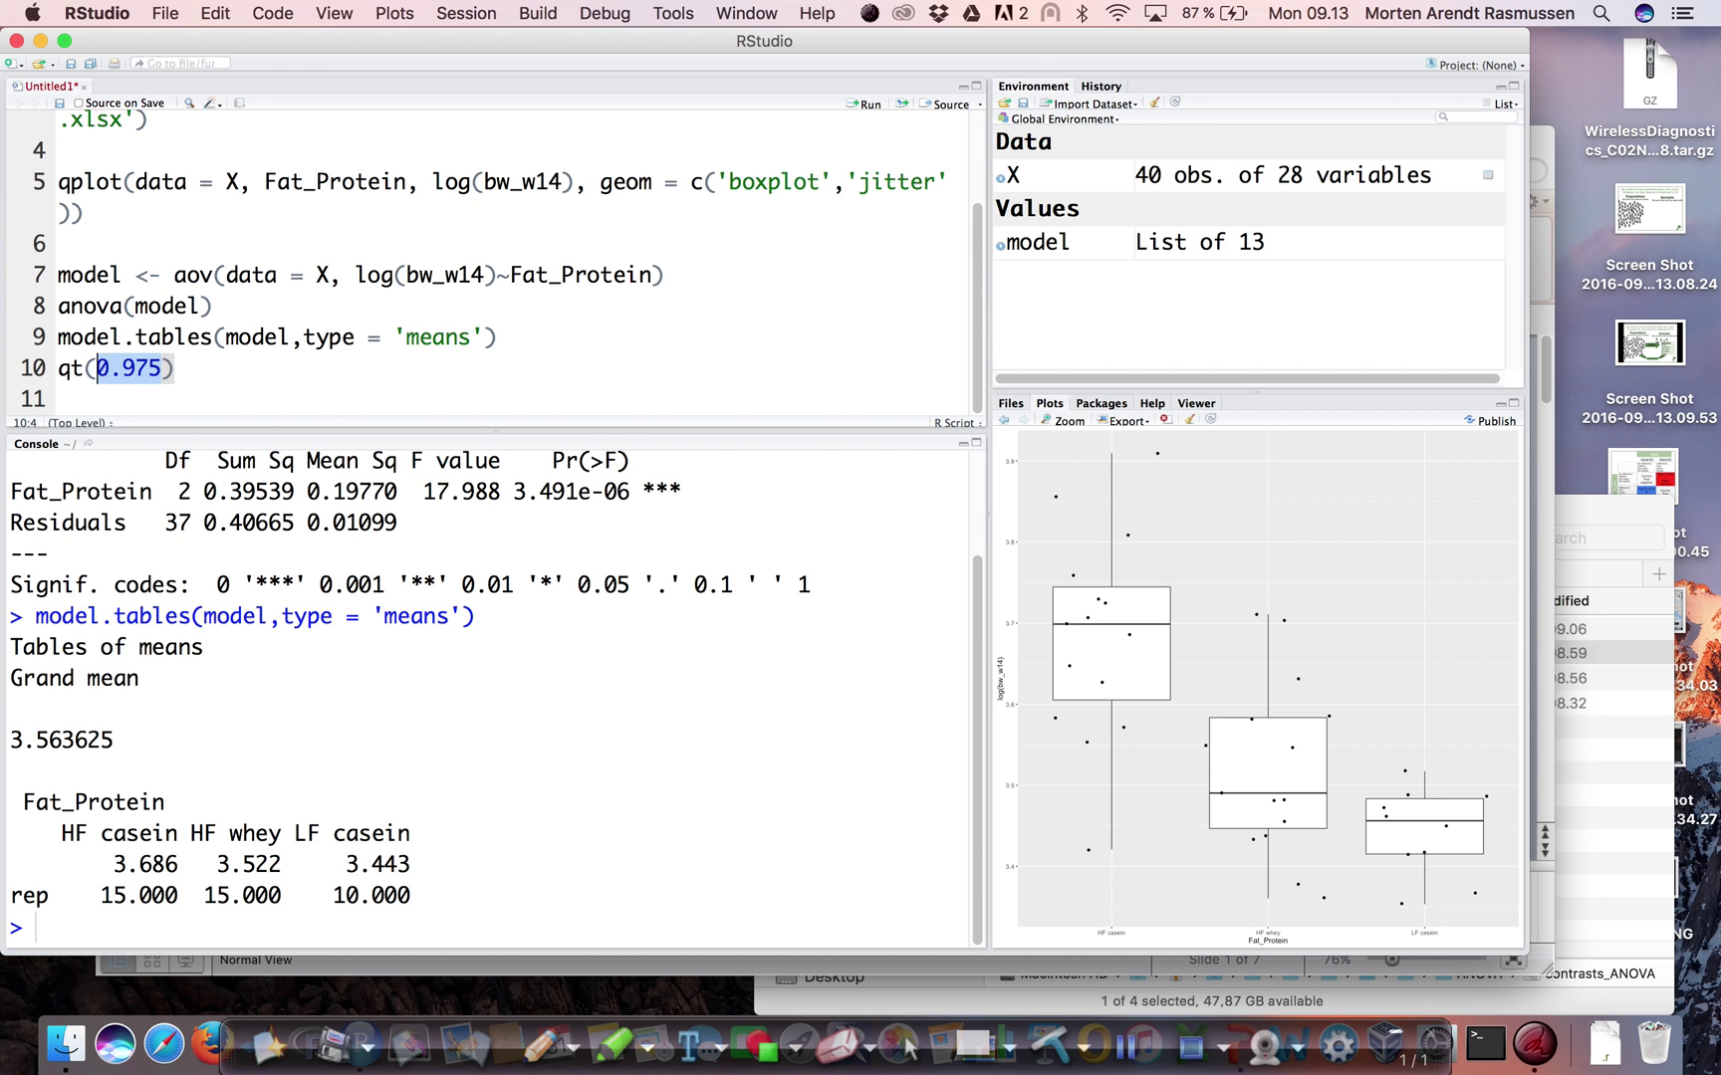
{"action": "left_click", "coordinate": [162, 368]}
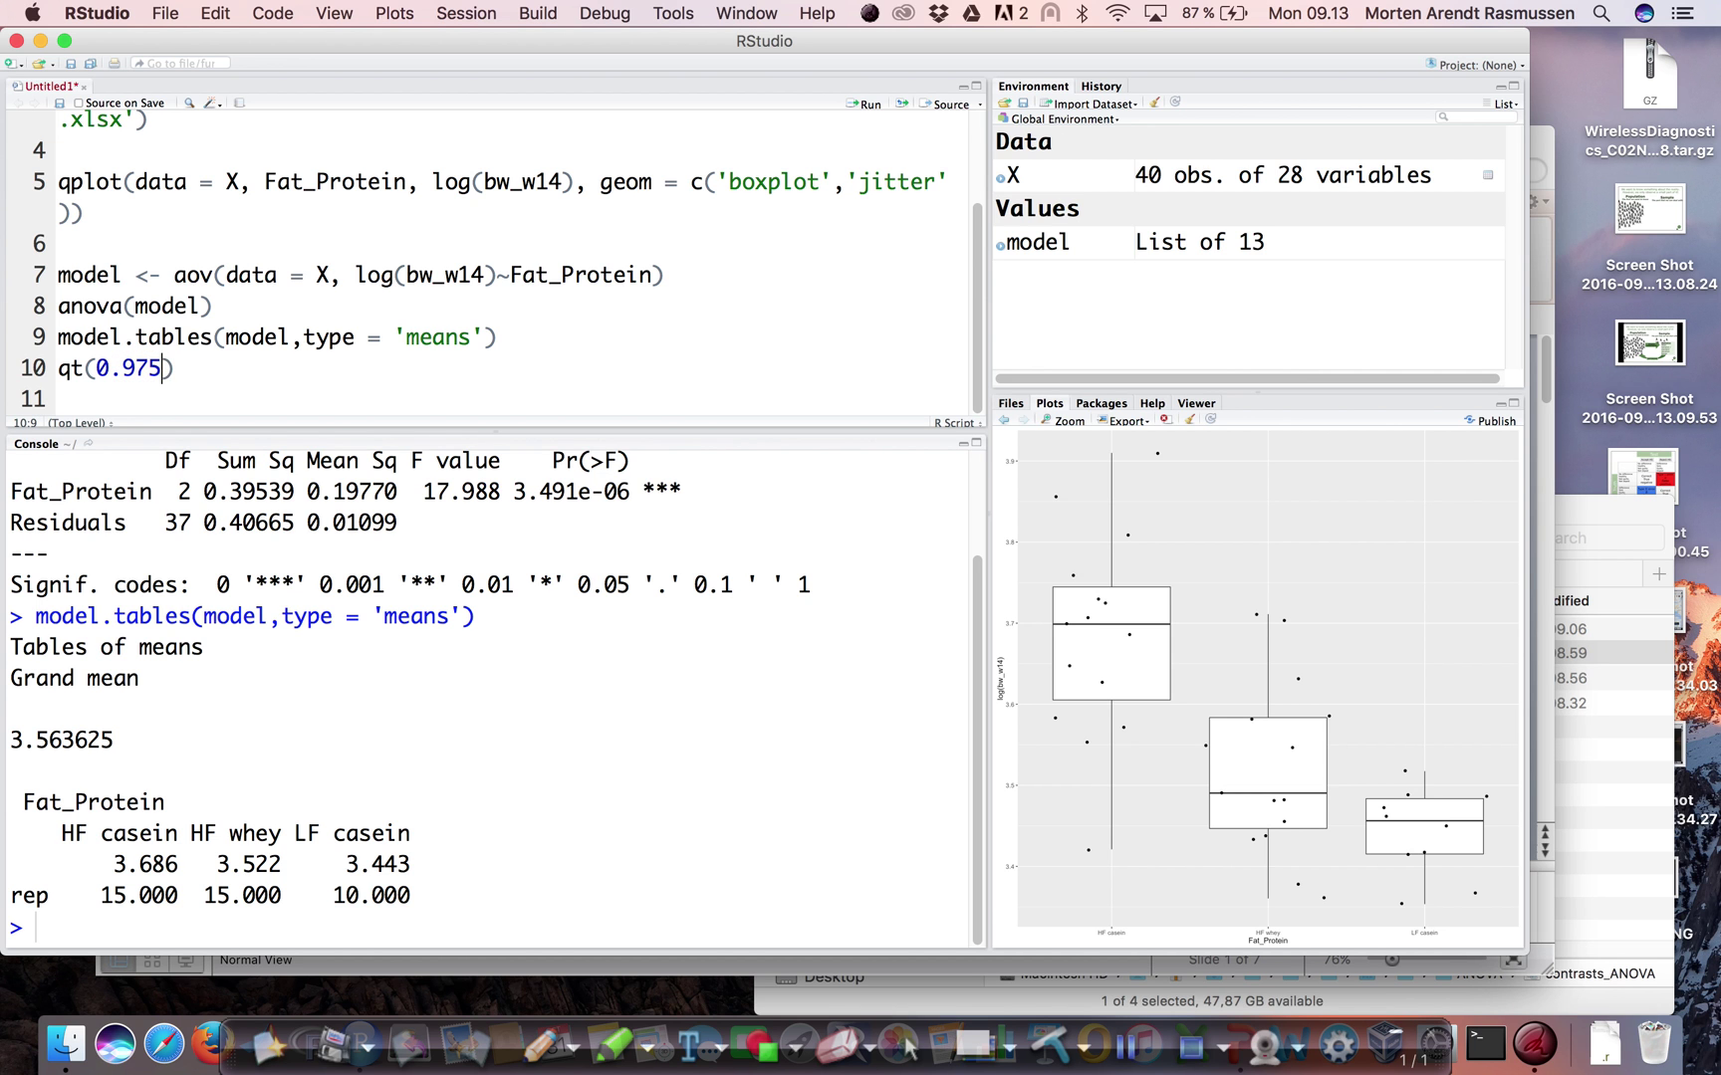
Step: Add 37 degrees of freedom, run qt(0.975, 37) giving 2.026192, and restore the whiteboard
{"action": "type", "text": ","}
{"action": "left_click_drag", "start_coordinate": [178, 517], "coordinate": [191, 519]}
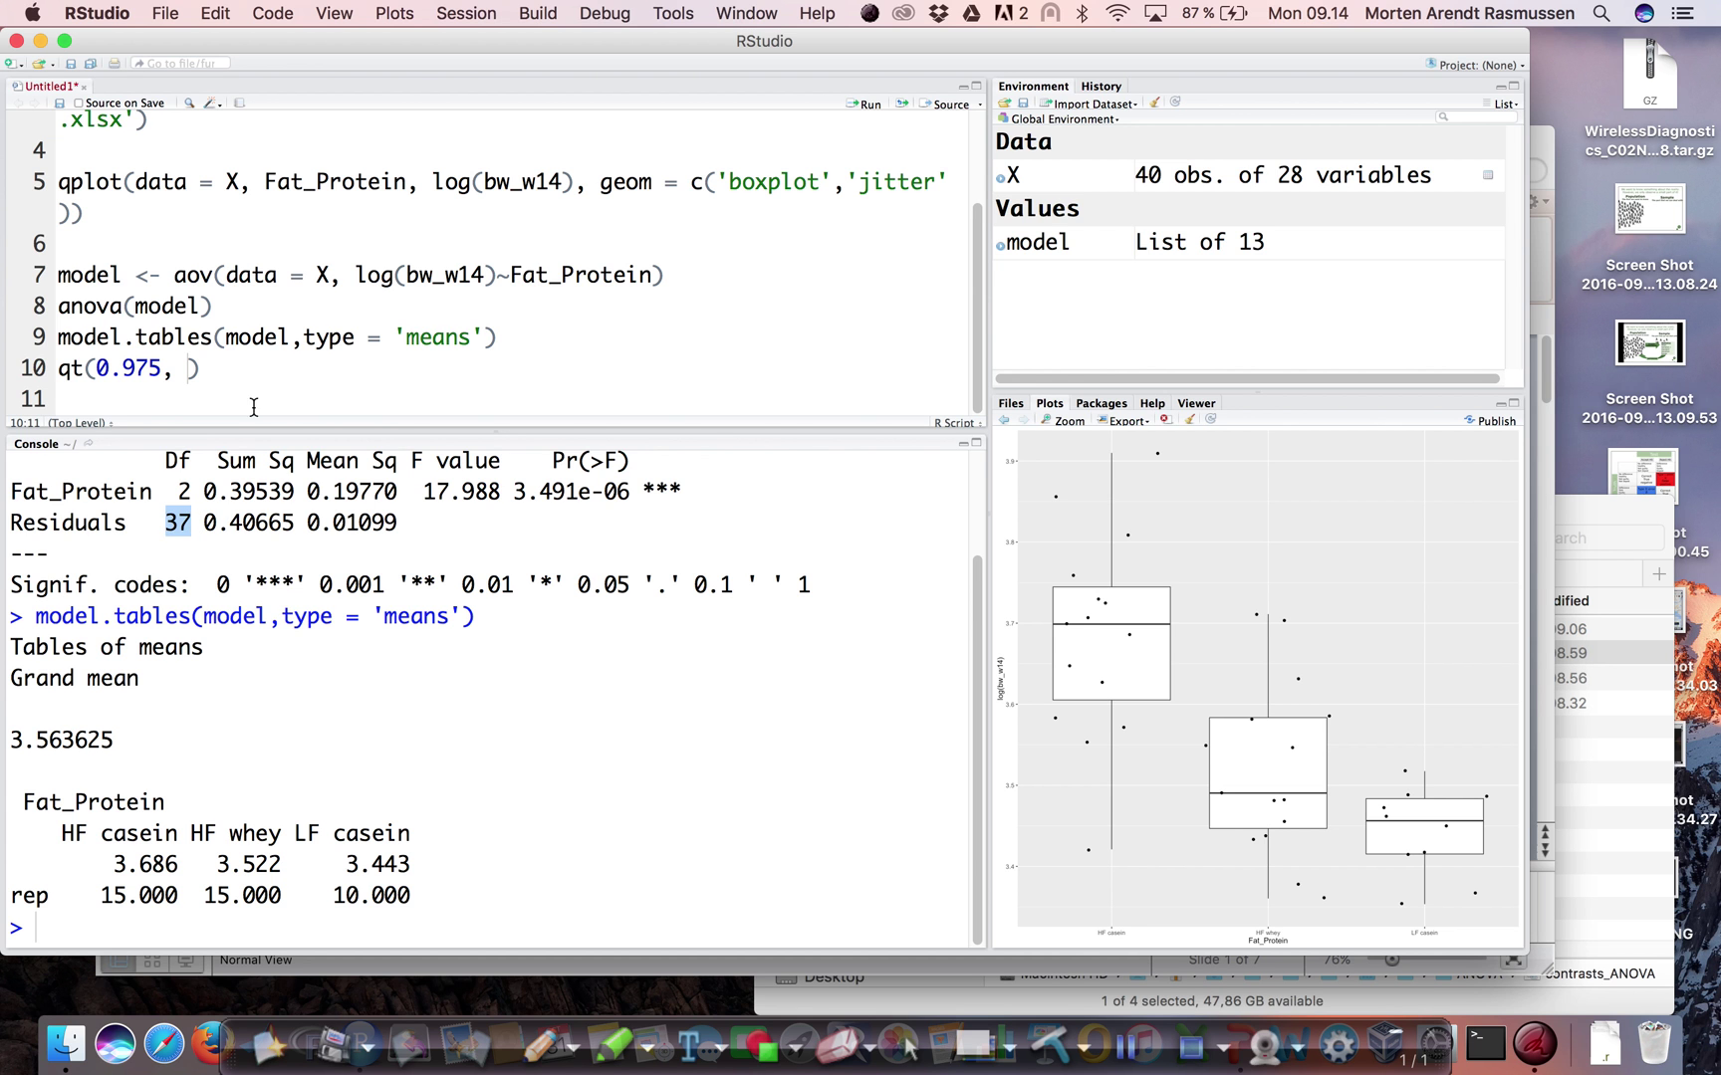
{"action": "type", "text": "37"}
{"action": "left_click", "coordinate": [189, 368]}
{"action": "type", "text": "37"}
{"action": "key", "text": "super+Return"}
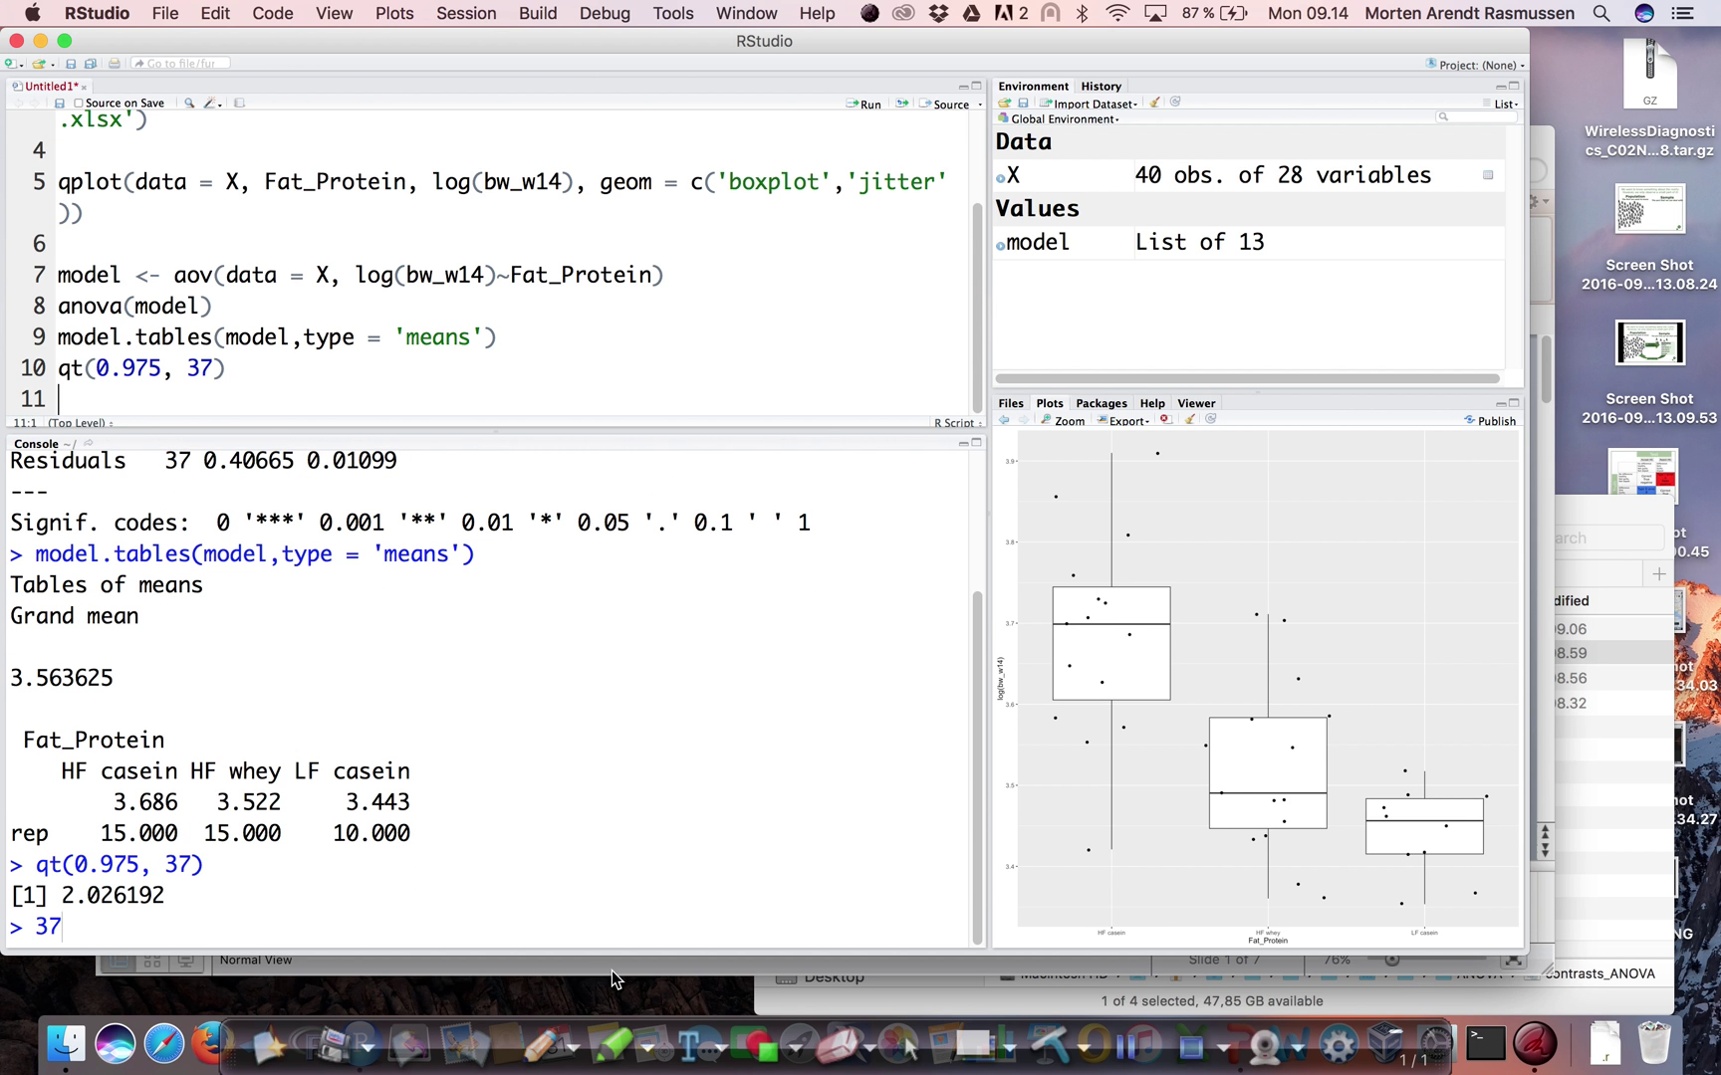
{"action": "left_click", "coordinate": [975, 1042]}
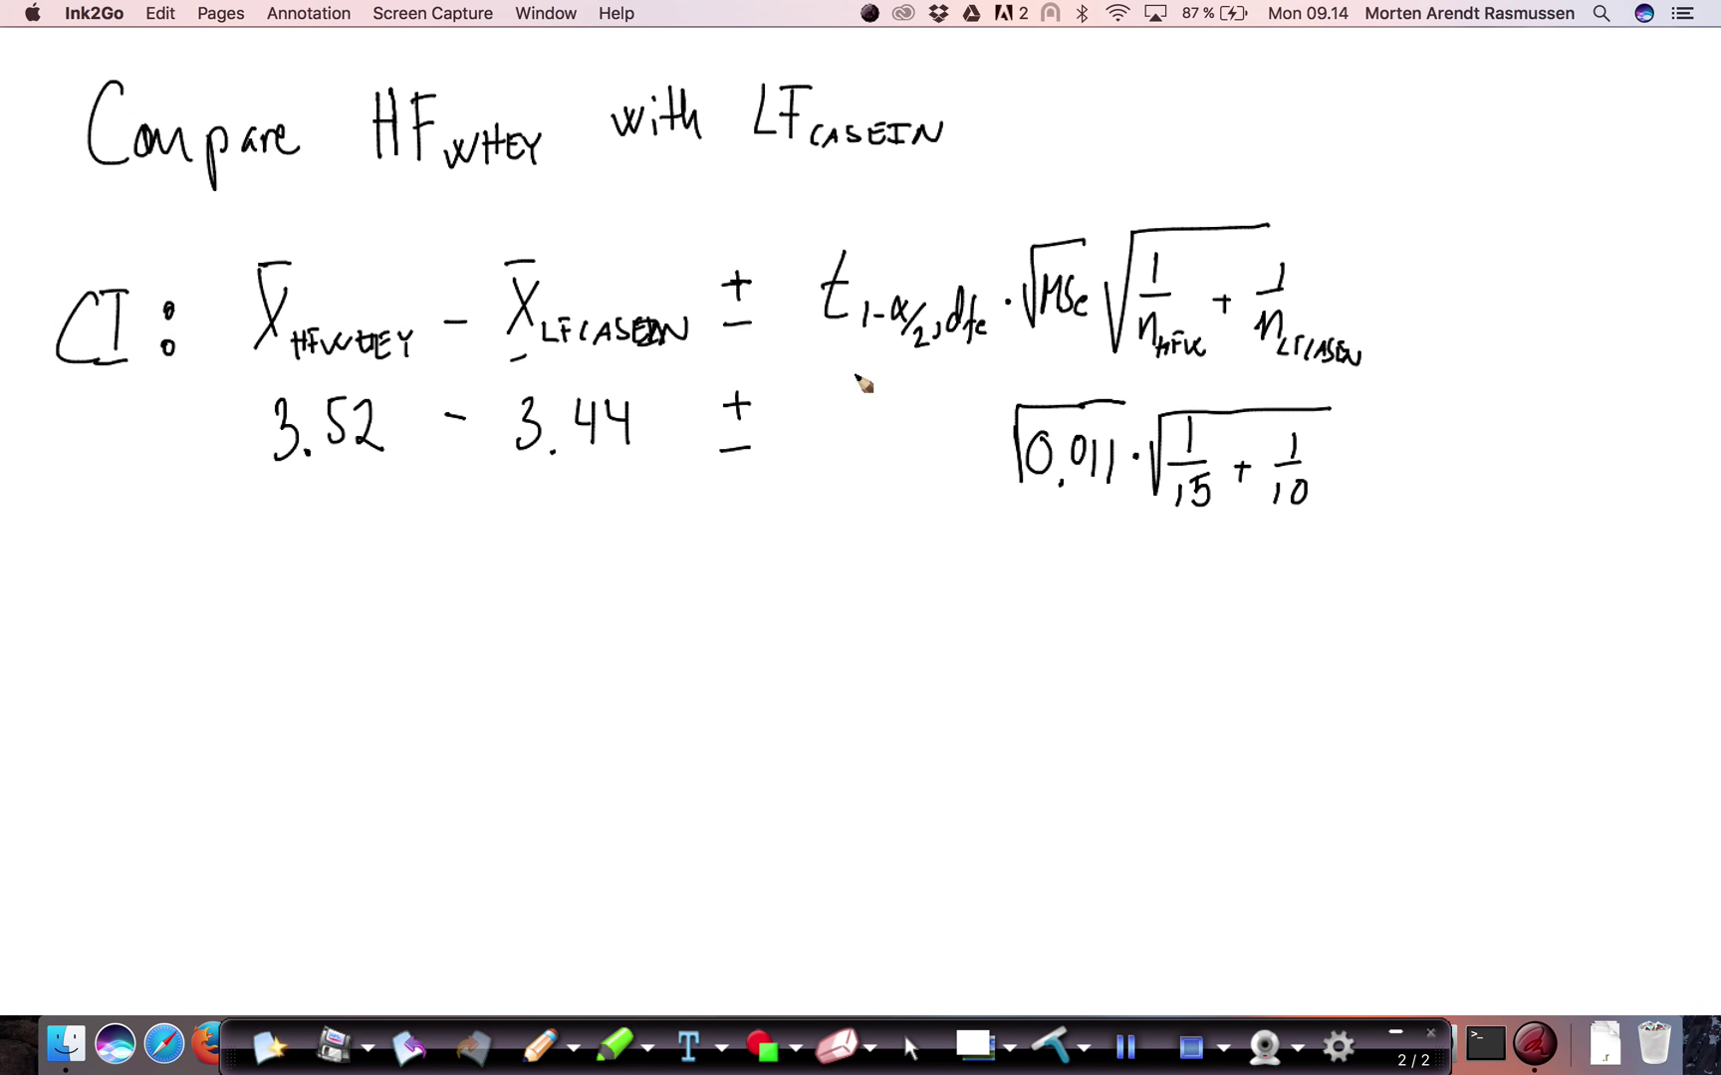
Step: Write the t-quantile 2.03 after the ± sign in the interval
{"action": "mouse_move", "coordinate": [805, 412]}
{"action": "left_mouse_down"}
{"action": "mouse_move", "coordinate": [853, 460]}
{"action": "mouse_move", "coordinate": [888, 411]}
{"action": "mouse_move", "coordinate": [916, 454]}
{"action": "left_mouse_up"}
{"action": "left_click", "coordinate": [855, 454]}
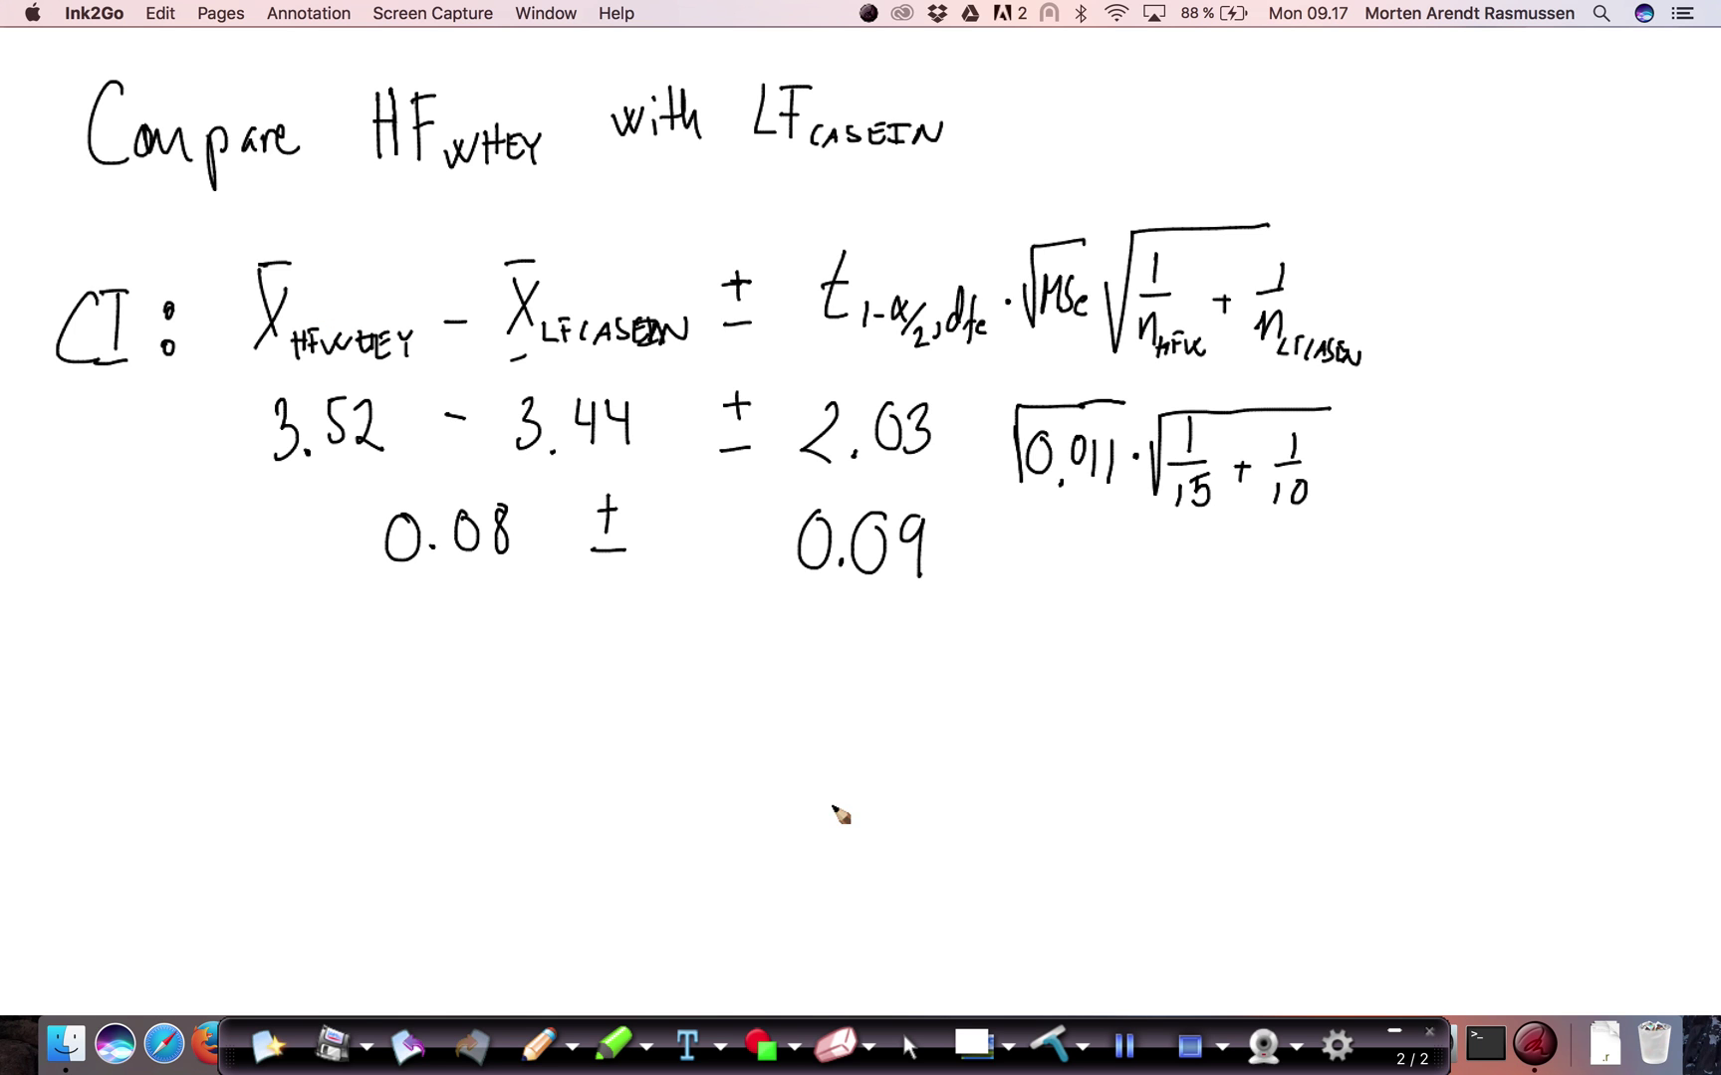
Step: Finish the t_obs = 1.87 working with an equals sign, then hide the whiteboard
{"action": "left_click", "coordinate": [1126, 1046]}
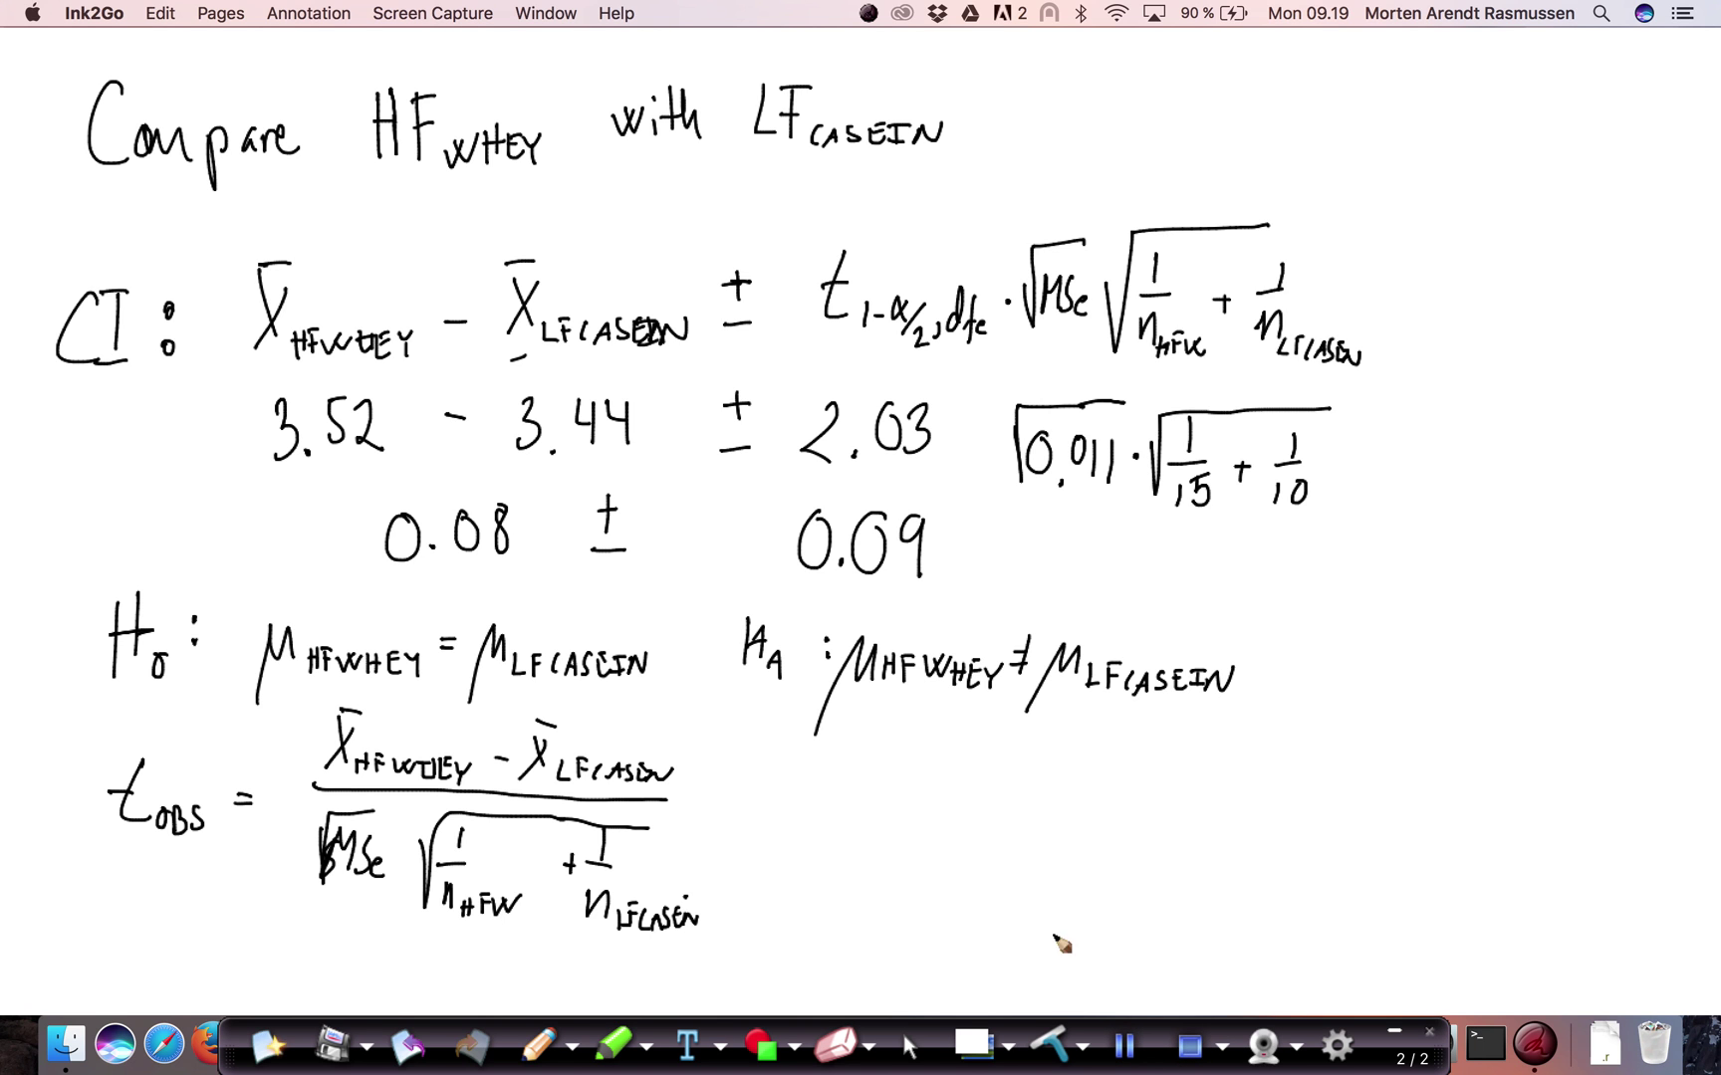
{"action": "left_click_drag", "start_coordinate": [704, 783], "coordinate": [726, 781]}
{"action": "left_click_drag", "start_coordinate": [704, 796], "coordinate": [728, 793]}
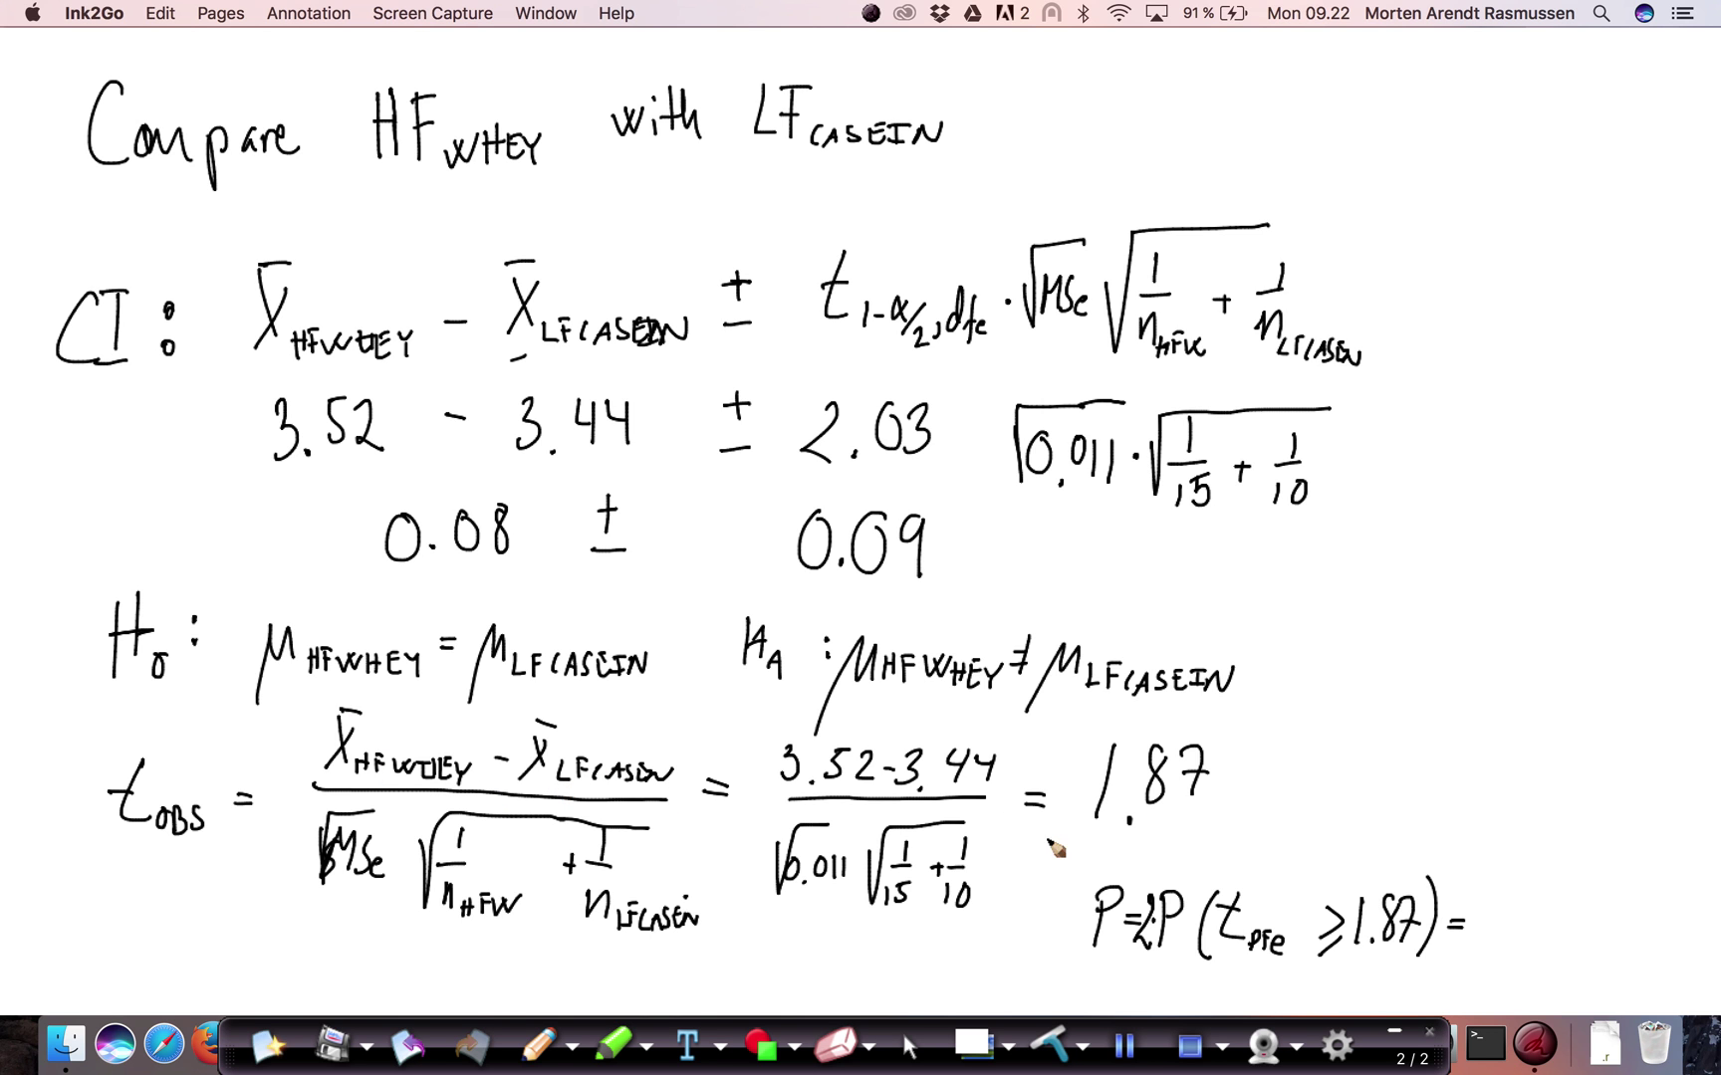
{"action": "left_click", "coordinate": [1128, 1047]}
Step: Compute pt(1.87,37) on line 12, then the upper tail 1 - pt(1.87,37)
{"action": "left_click", "coordinate": [74, 300]}
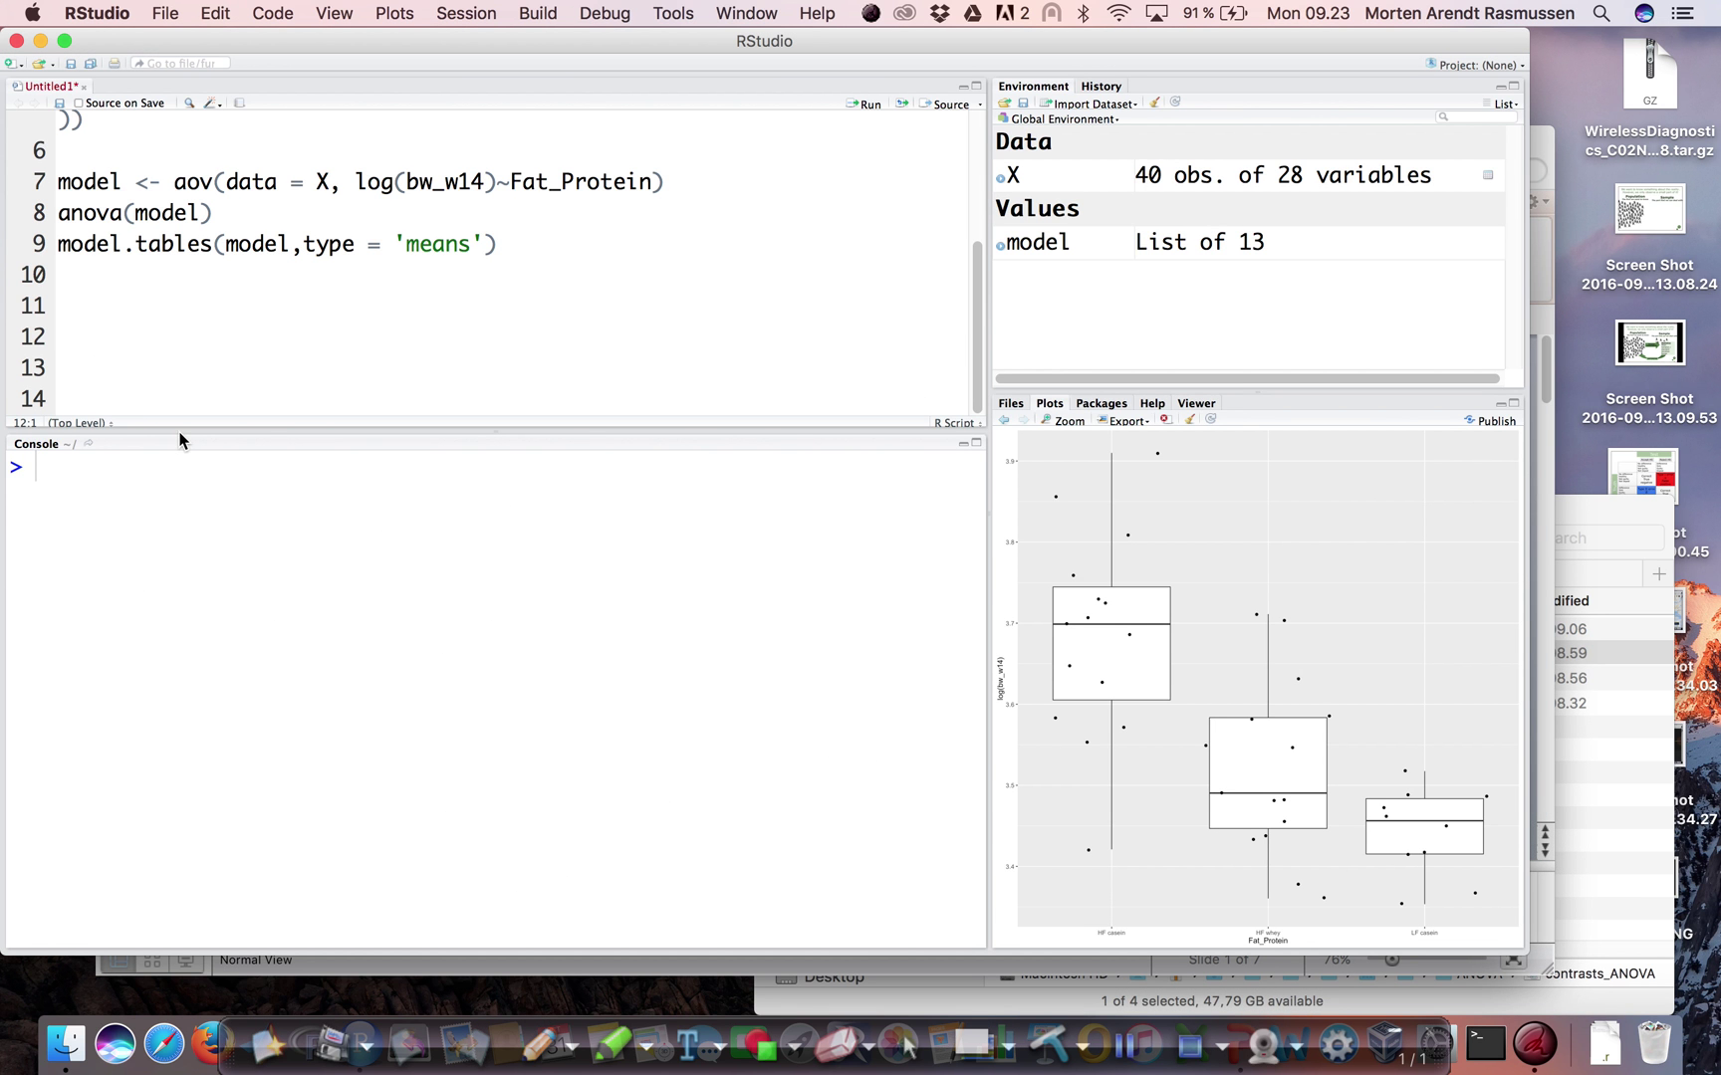
{"action": "type", "text": "pt(1.87,37"}
{"action": "key", "text": "super+Return"}
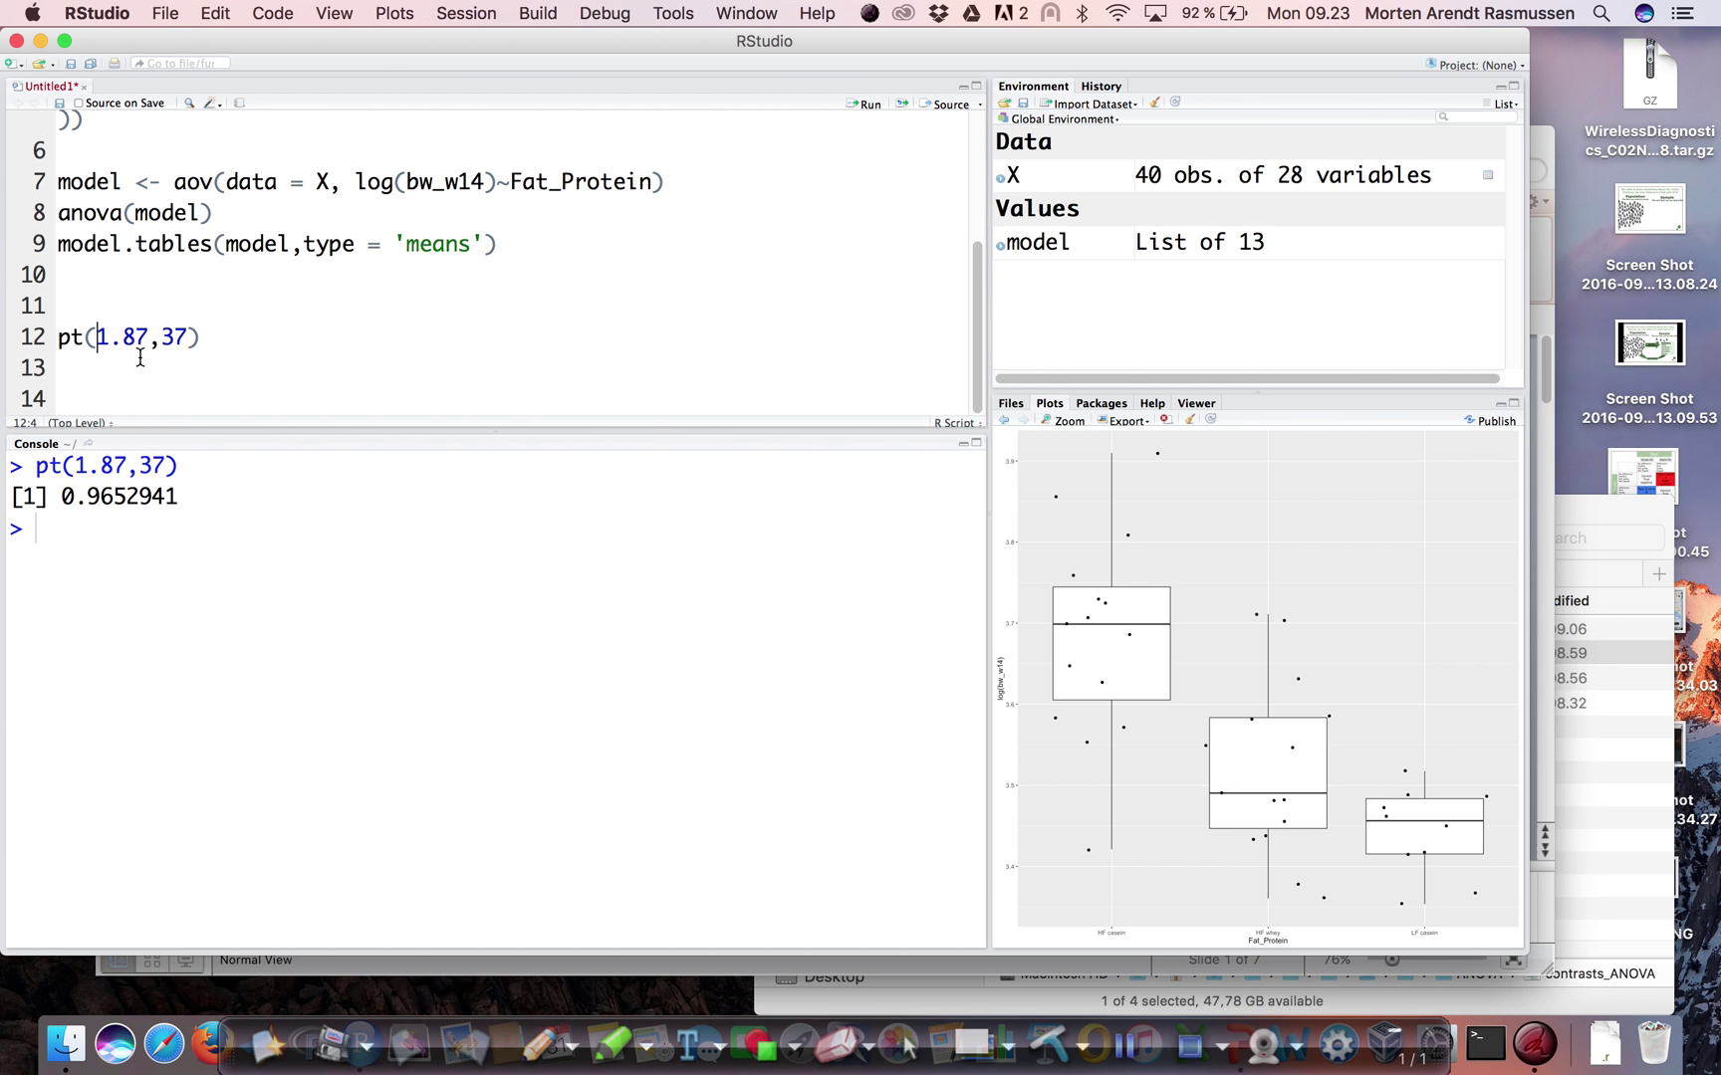
{"action": "key", "text": "shift+alt+Right"}
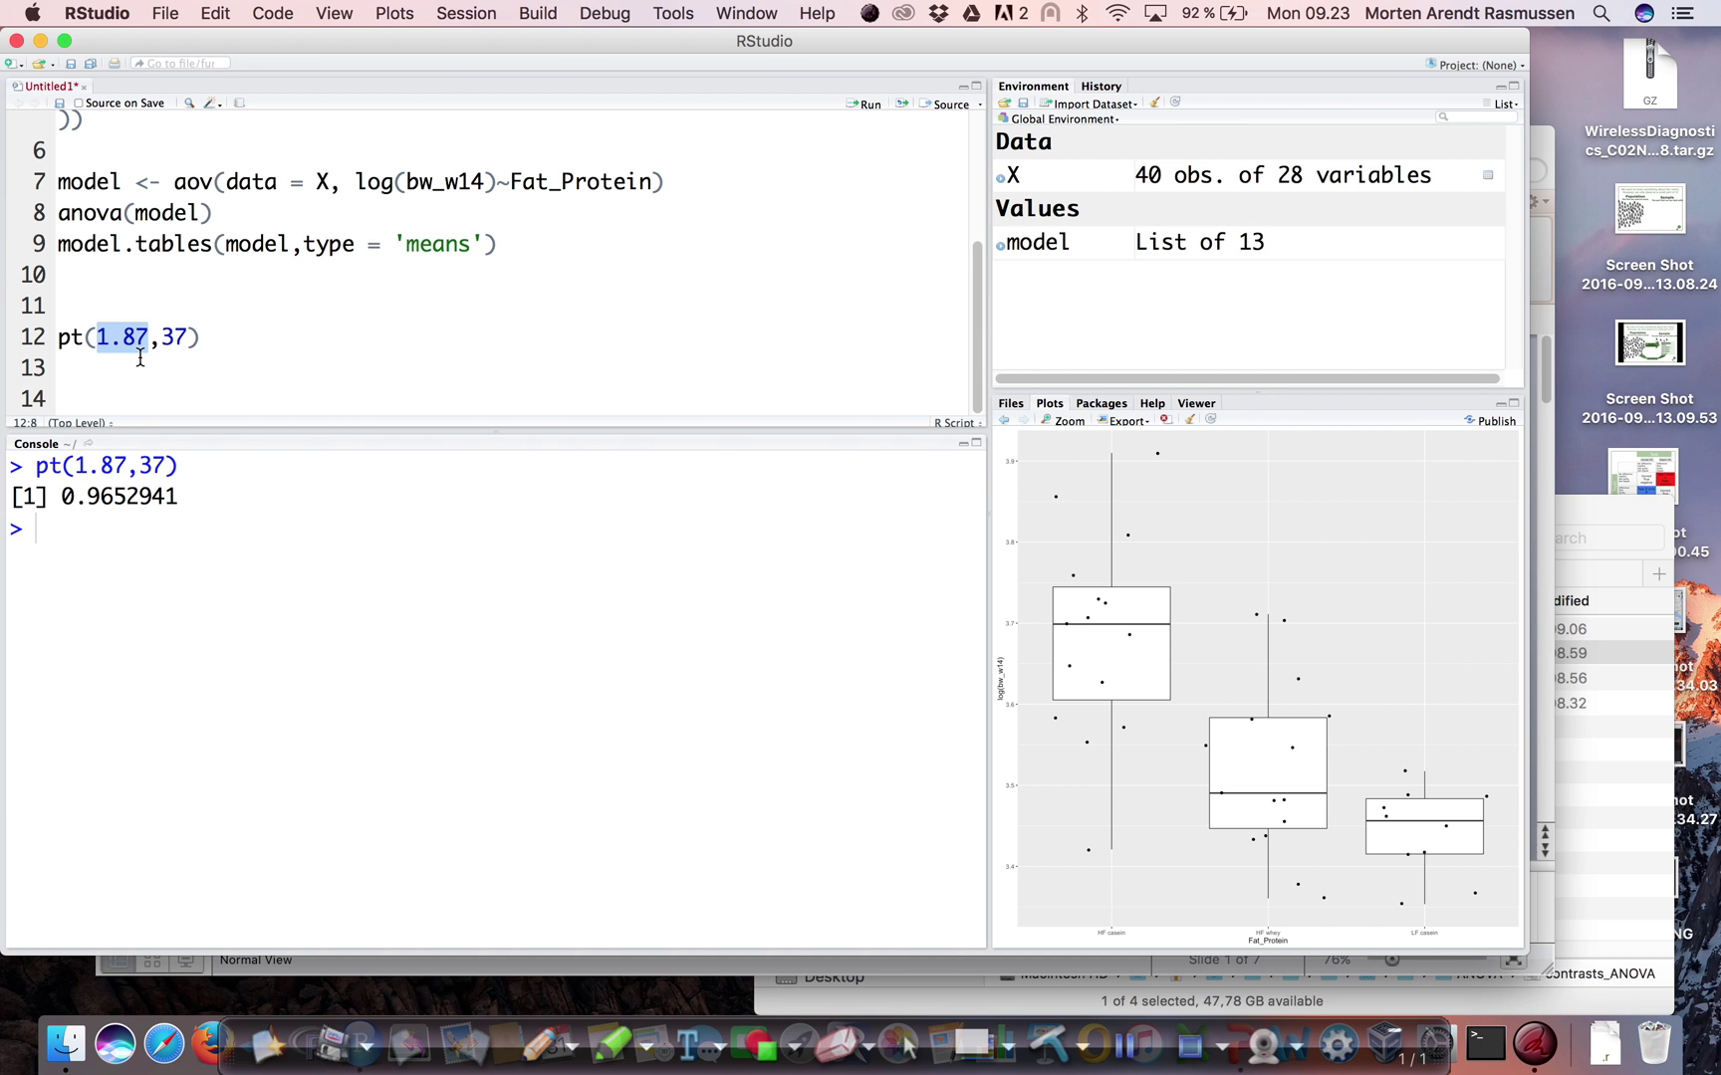
{"action": "key", "text": "Left"}
{"action": "key", "text": "Left"}
{"action": "type", "text": "1 -"}
{"action": "key", "text": "super+Return"}
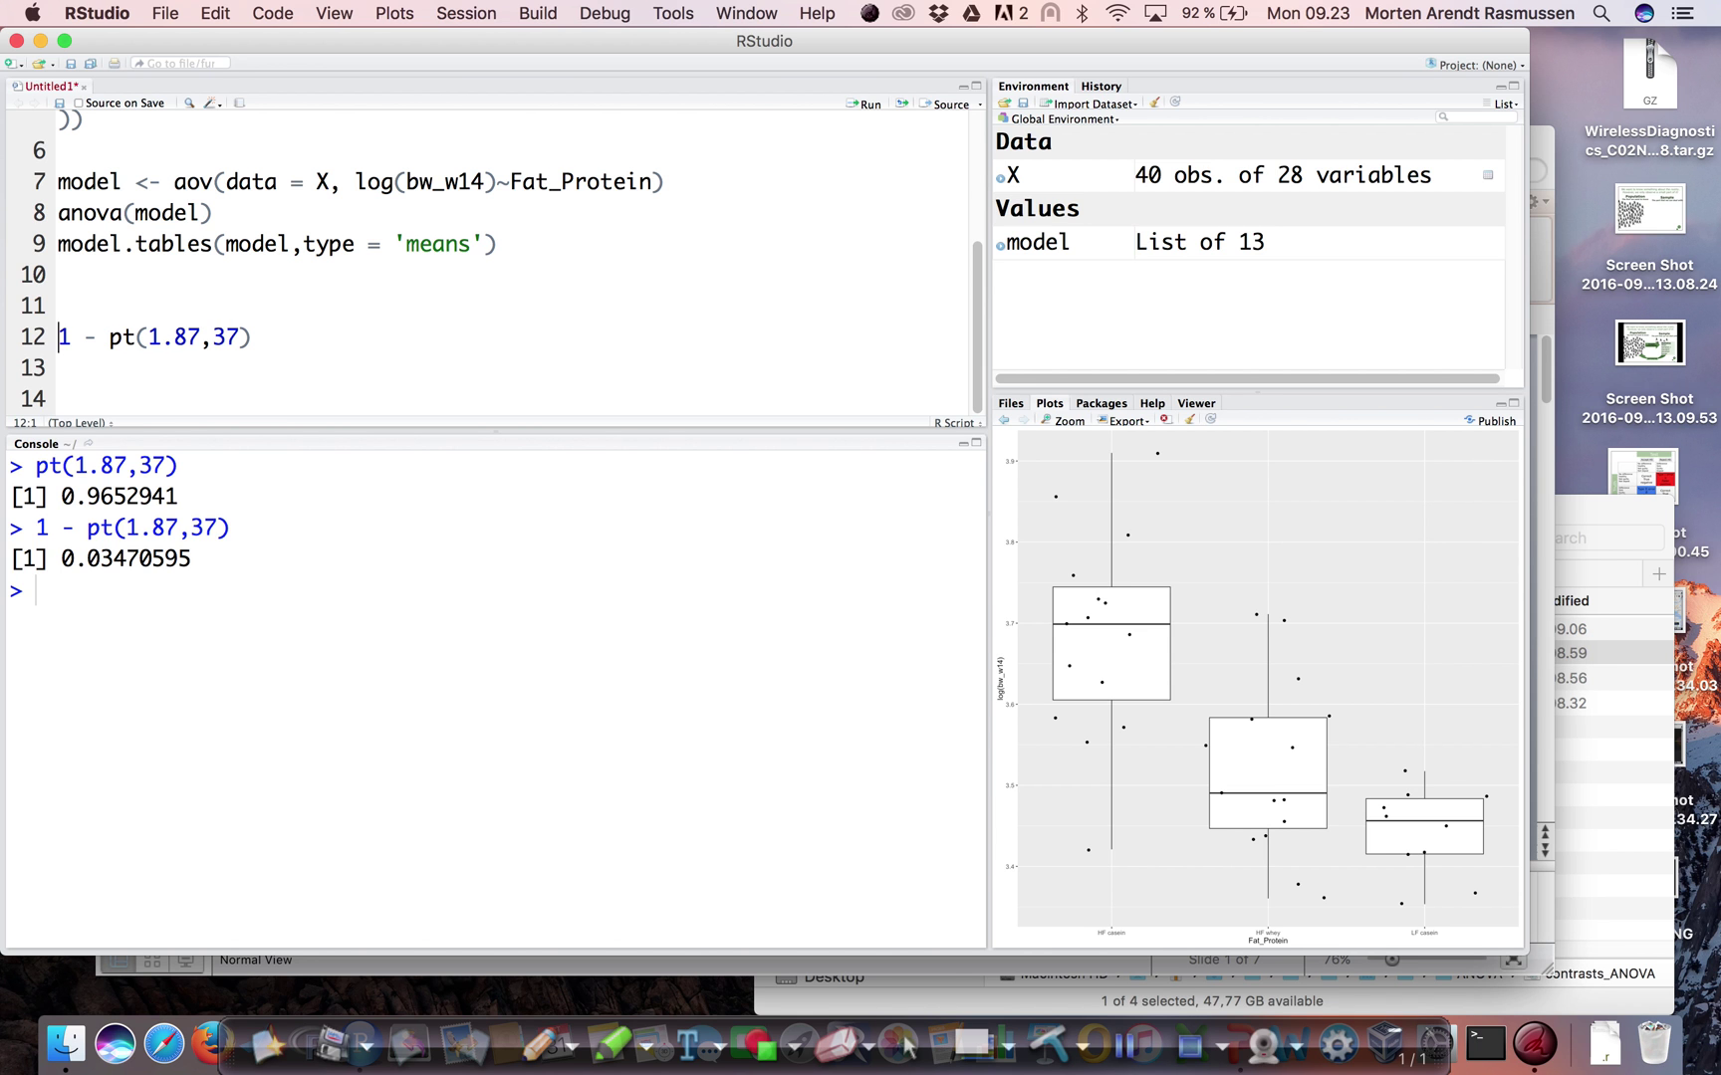
Step: Double it to 2*(1 - pt(1.87,37)) = 0.0694119 and return to the whiteboard
{"action": "key", "text": "Right"}
{"action": "key", "text": "shift+Right"}
{"action": "key", "text": "shift+Right"}
{"action": "key", "text": "shift+Right"}
{"action": "key", "text": "shift+Right"}
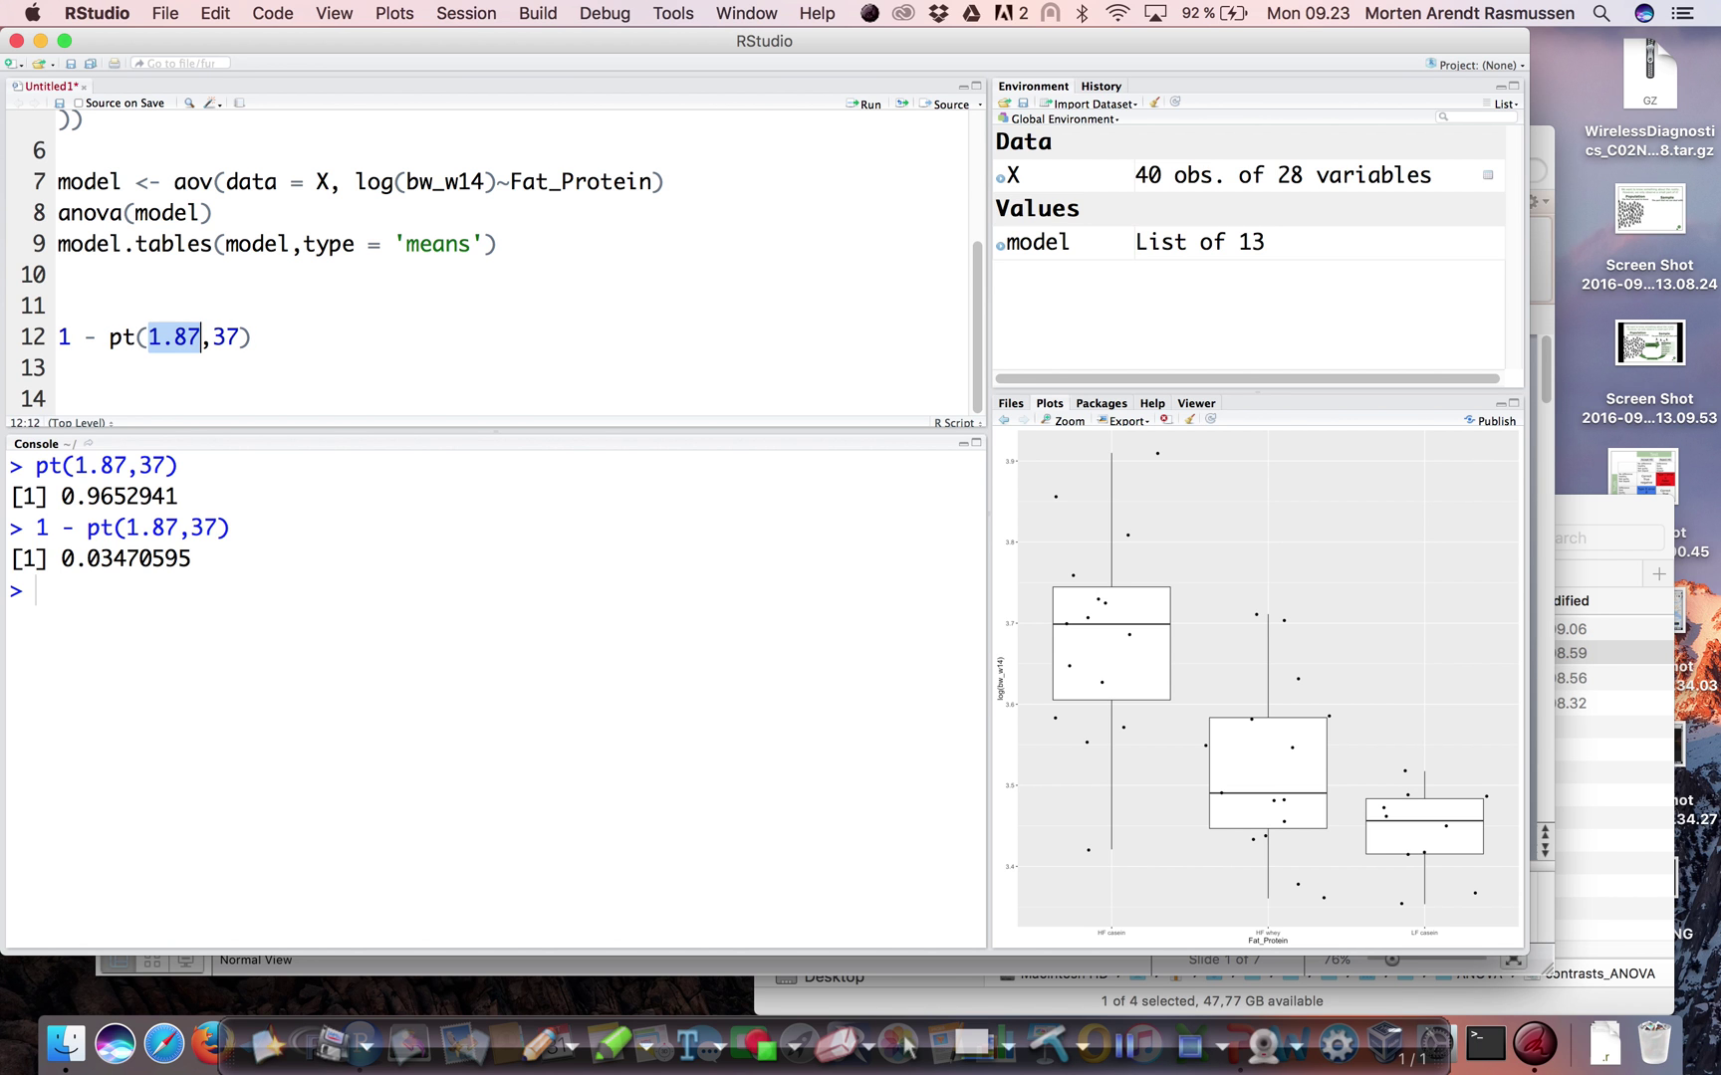
{"action": "left_click", "coordinate": [58, 337]}
{"action": "type", "text": "()"}
{"action": "key", "text": "BackSpace"}
{"action": "key", "text": "End"}
{"action": "type", "text": "("}
{"action": "key", "text": "BackSpace"}
{"action": "type", "text": ")"}
{"action": "key", "text": "Home"}
{"action": "type", "text": "2"}
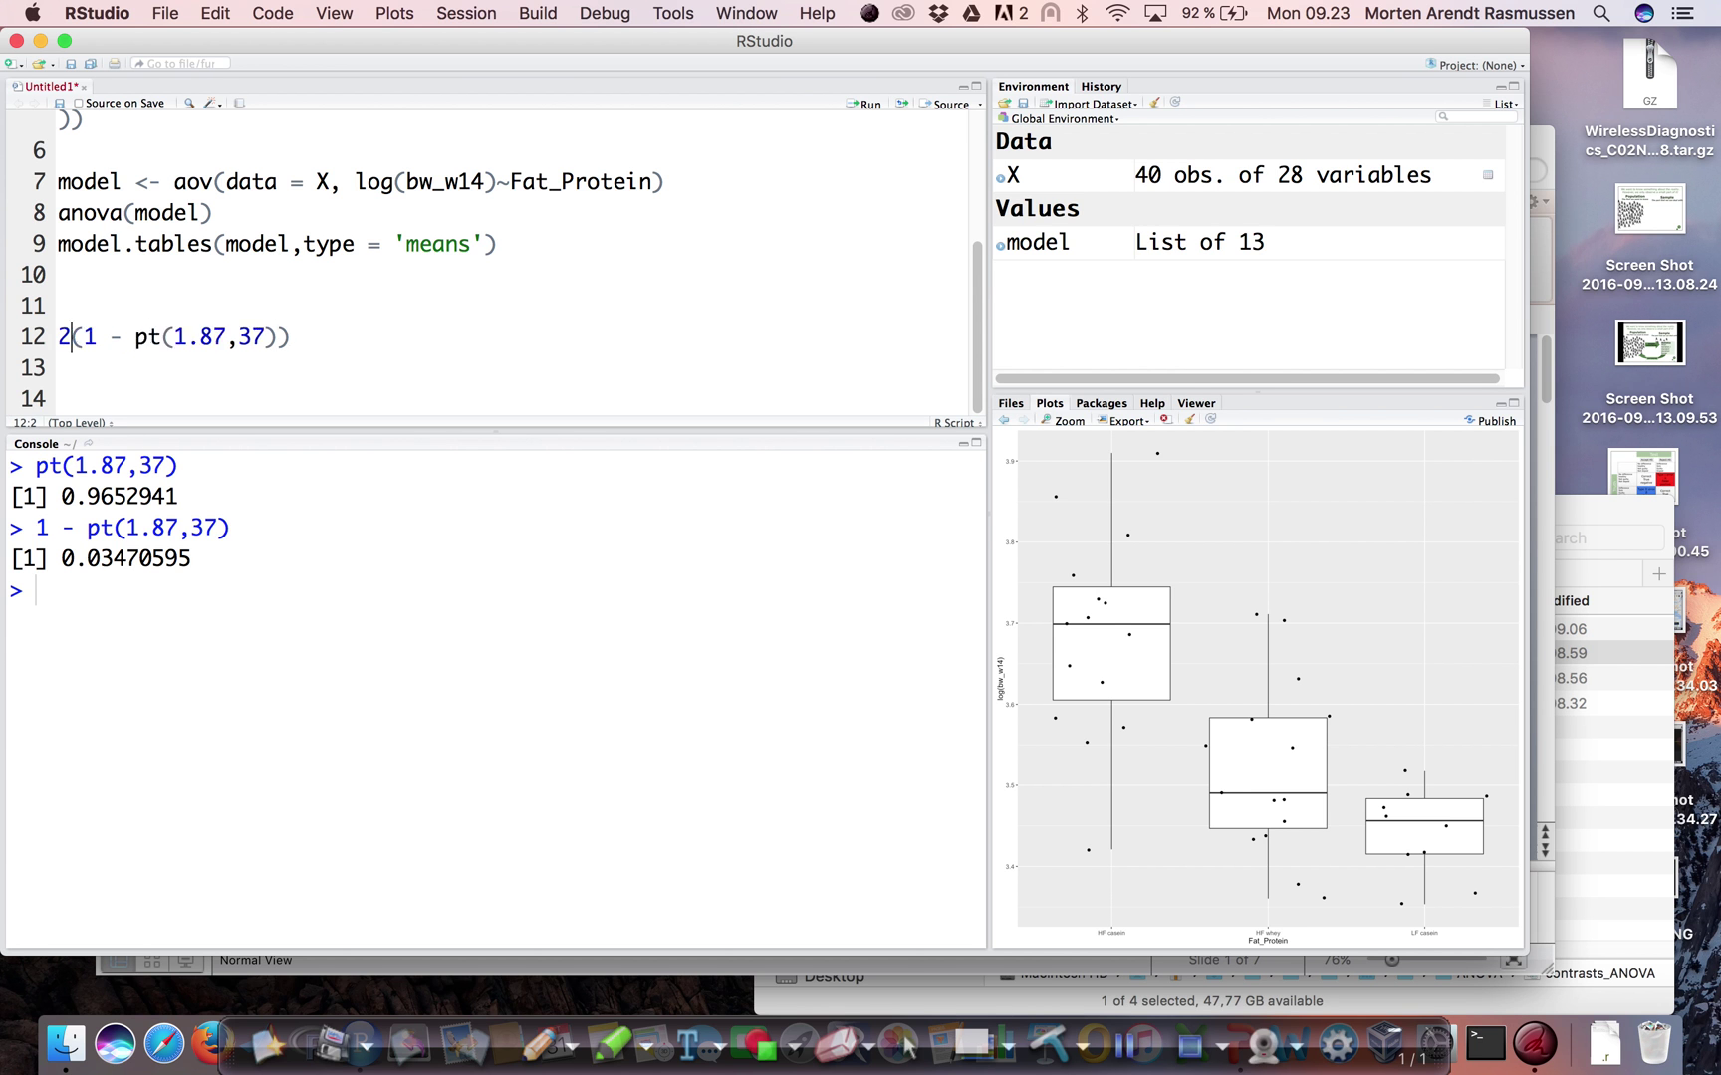
{"action": "type", "text": "*"}
{"action": "key", "text": "super+Return"}
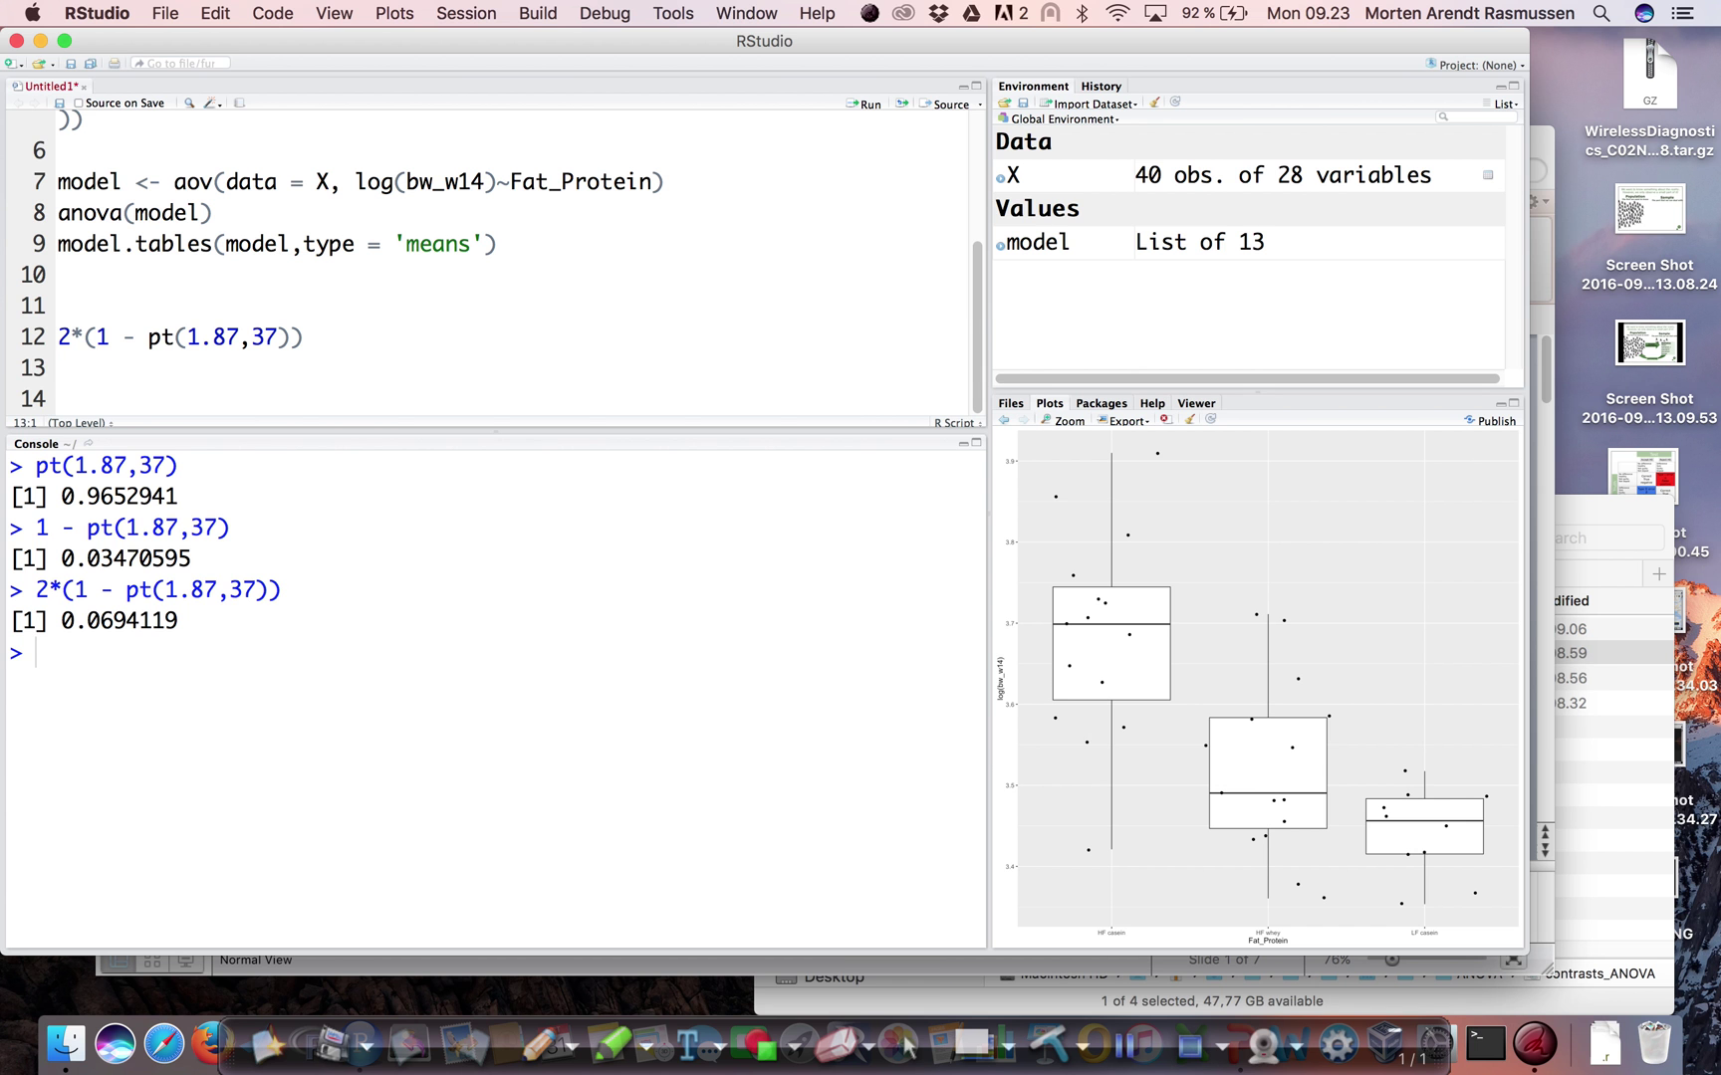
{"action": "left_click", "coordinate": [976, 1046]}
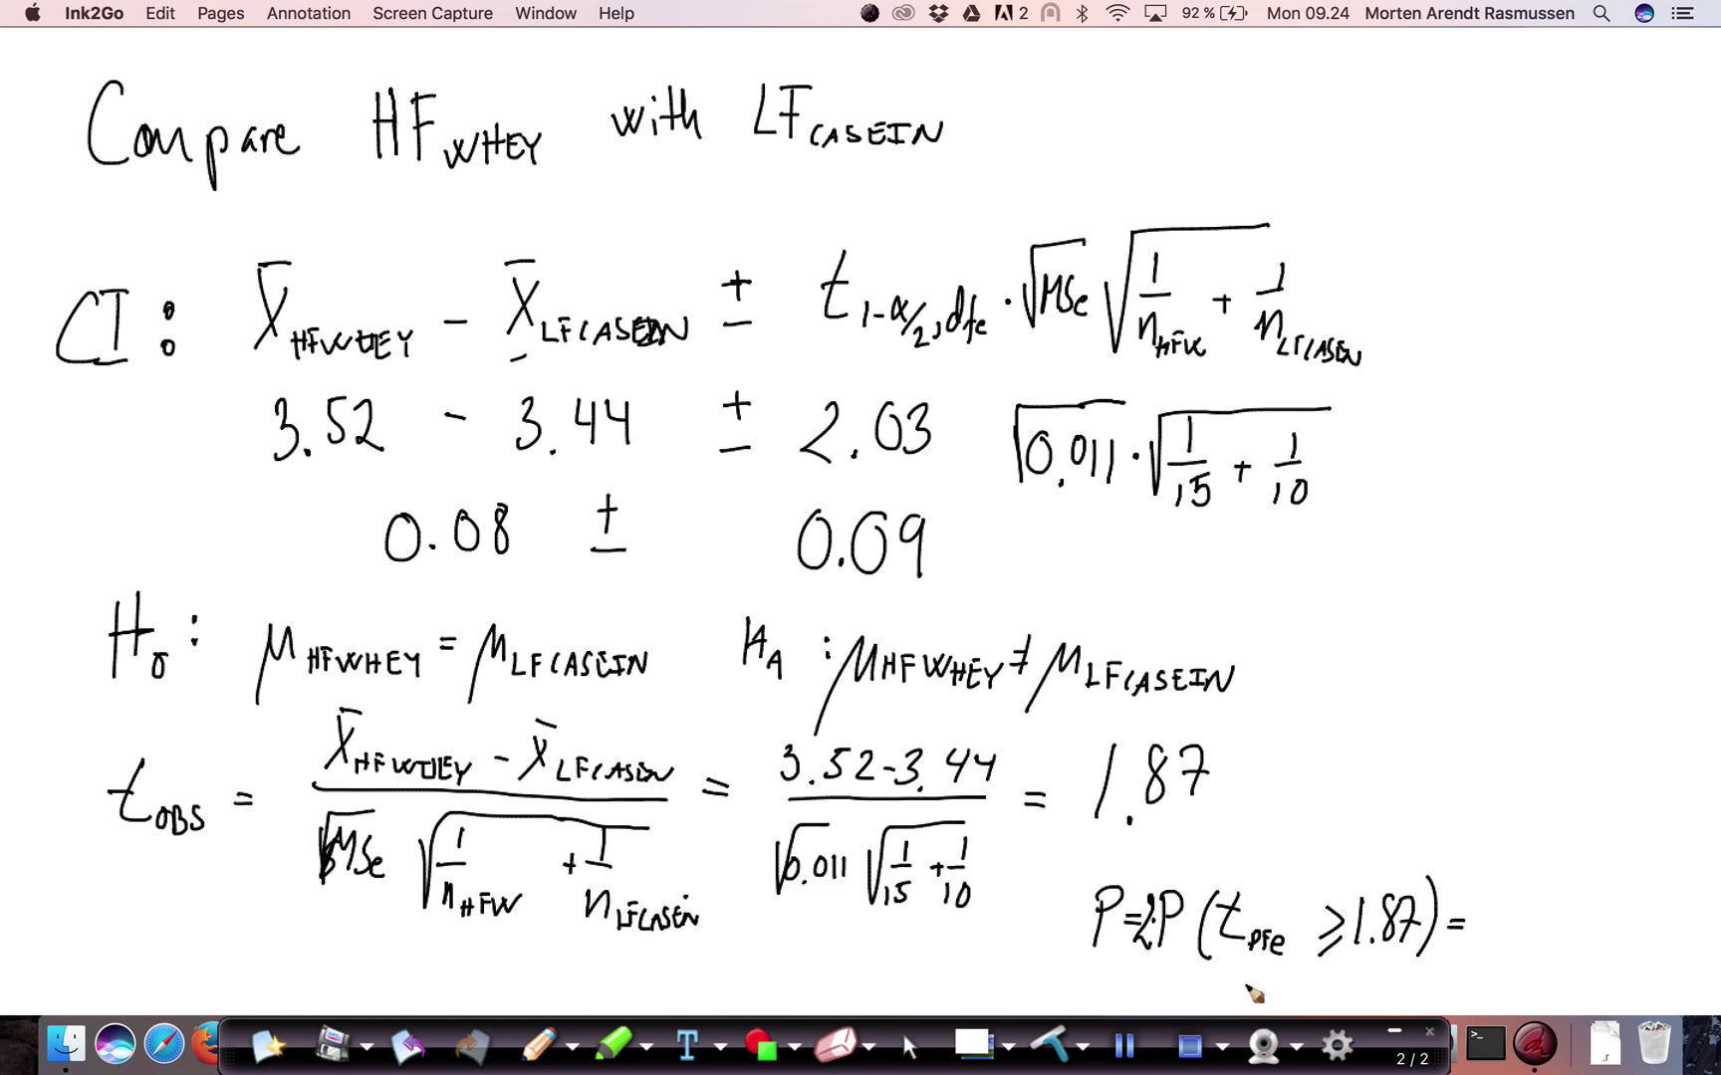
Step: Write the p-value 0.07 after the equals sign on the P line
{"action": "mouse_move", "coordinate": [1521, 898]}
{"action": "left_mouse_down"}
{"action": "mouse_move", "coordinate": [1618, 916]}
{"action": "mouse_move", "coordinate": [1603, 951]}
{"action": "left_mouse_up"}
{"action": "left_click", "coordinate": [1527, 954]}
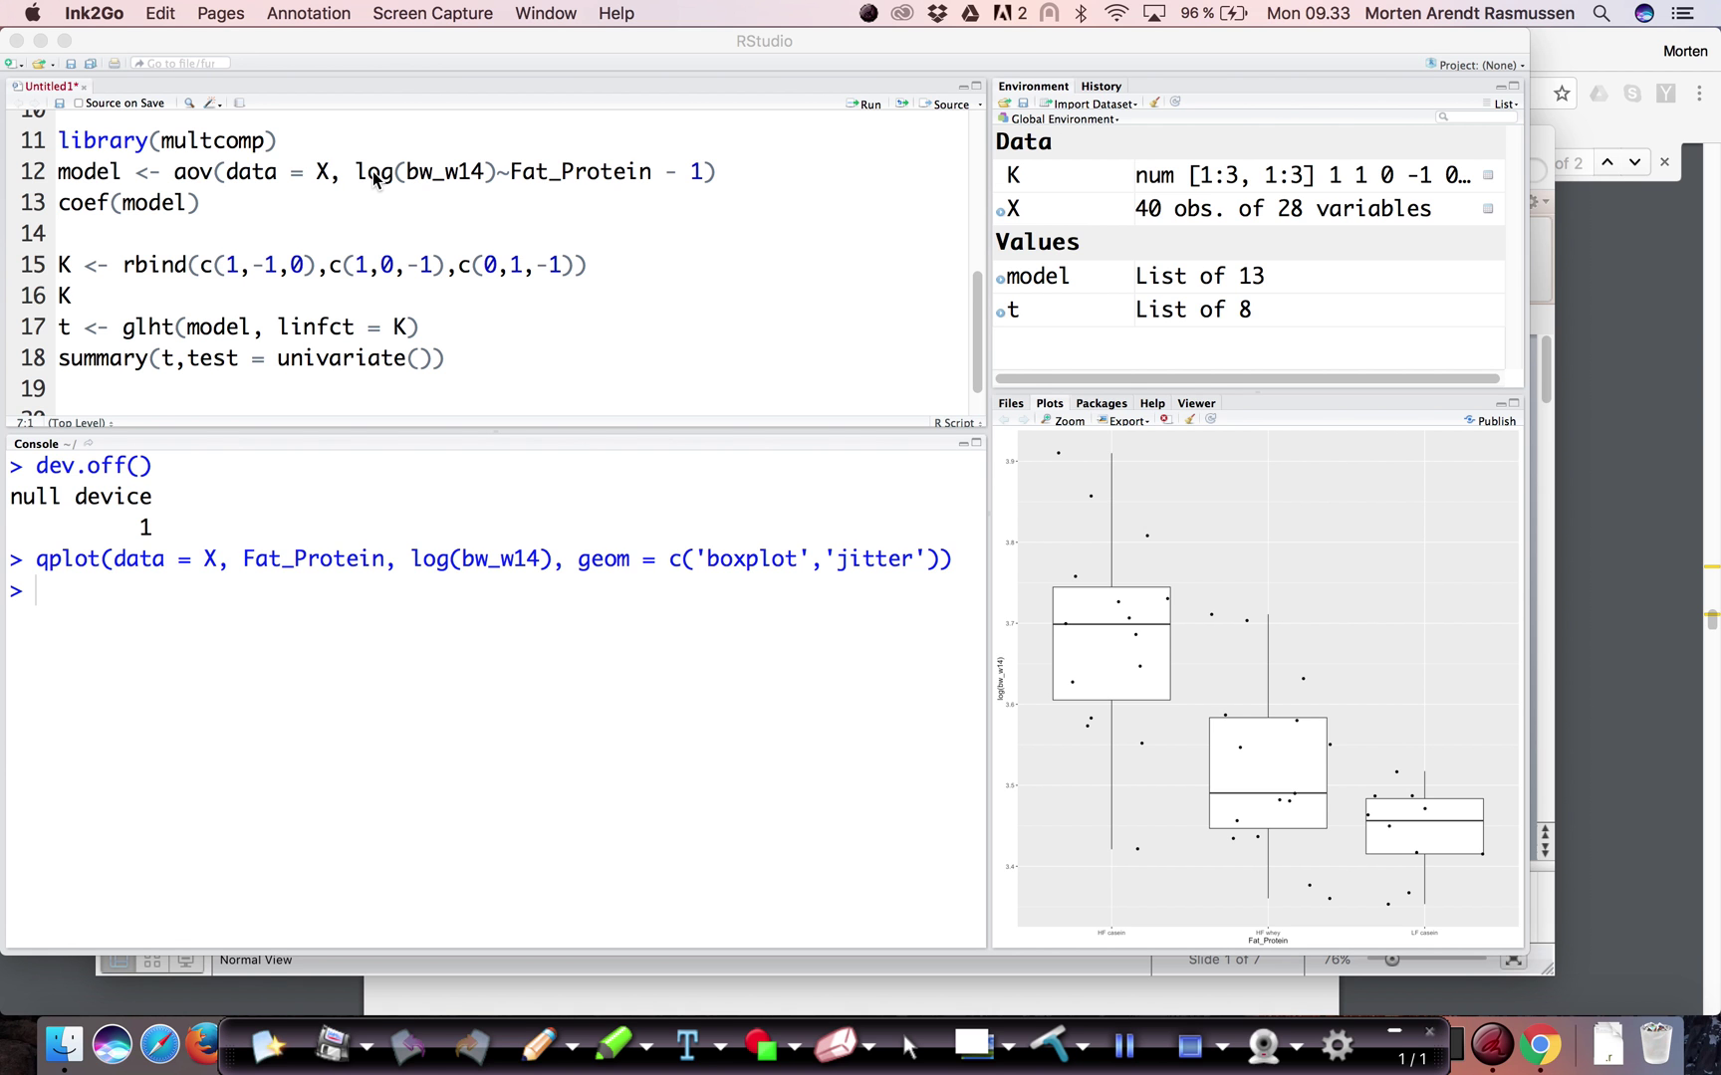
Step: Point out the multcomp package and the no-intercept formula term in the script
{"action": "left_click", "coordinate": [274, 150]}
{"action": "left_click_drag", "start_coordinate": [279, 146], "coordinate": [162, 146]}
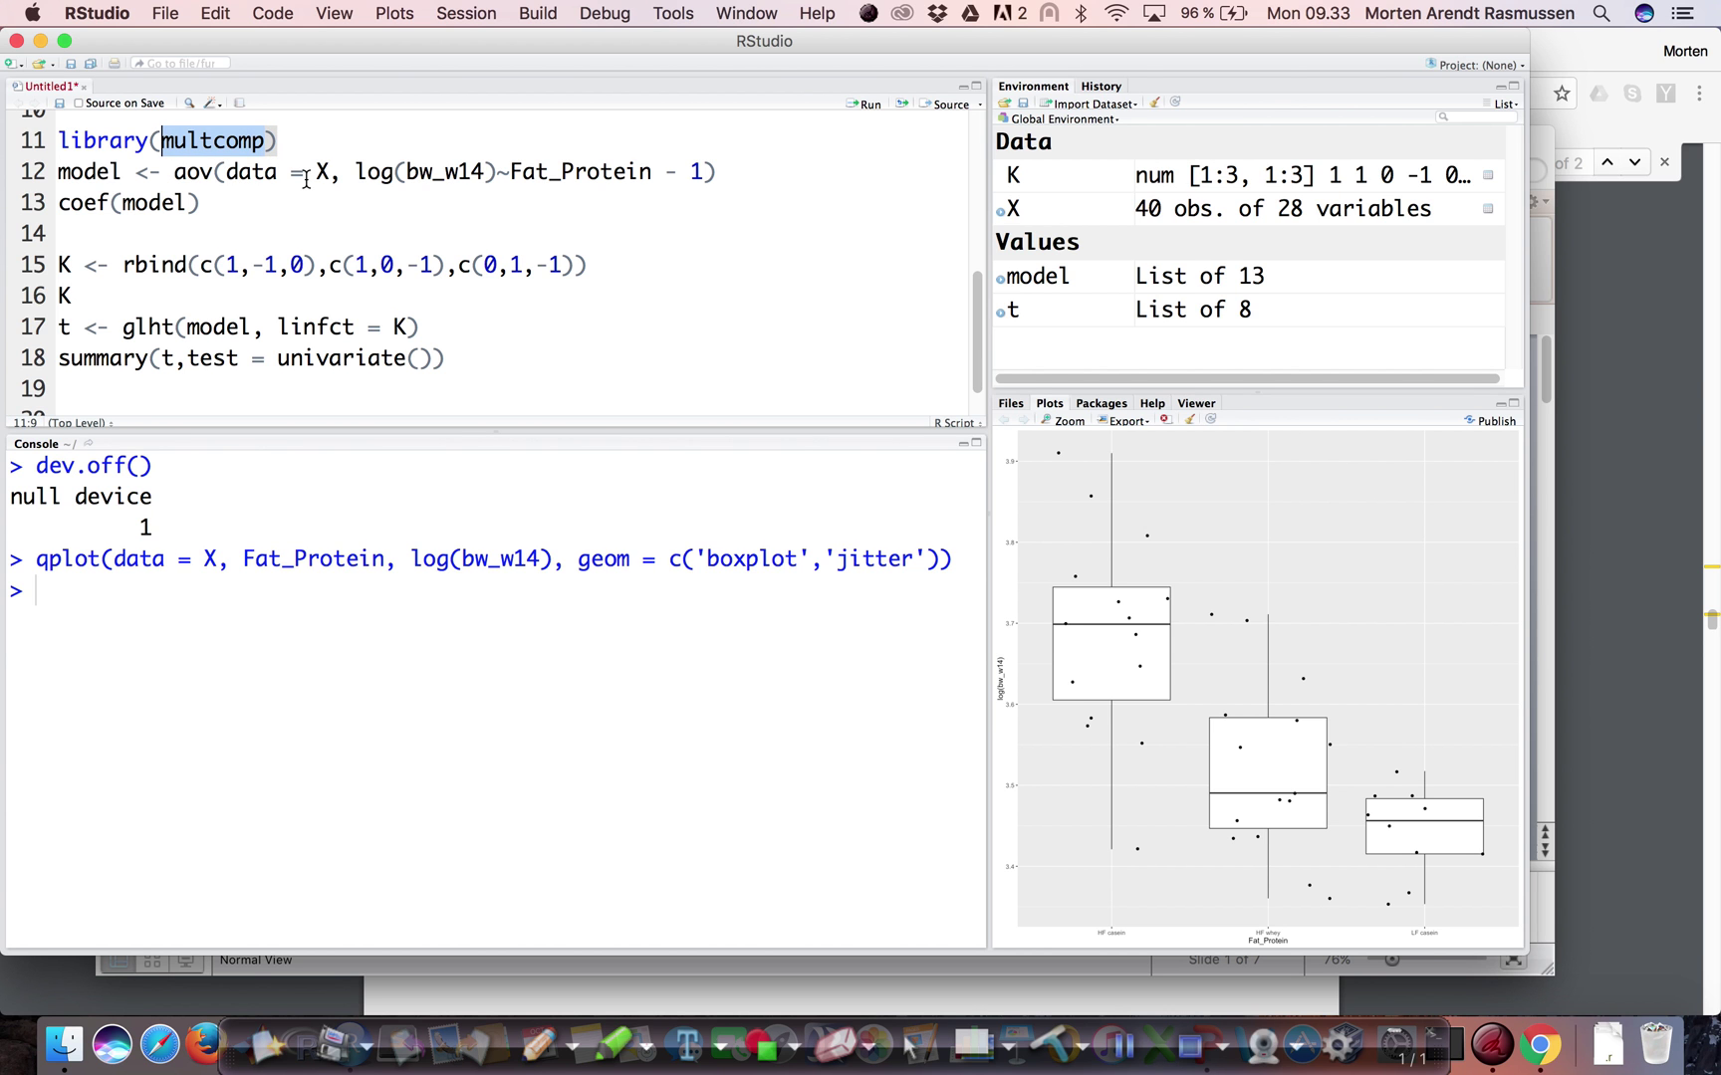
{"action": "left_click", "coordinate": [212, 172]}
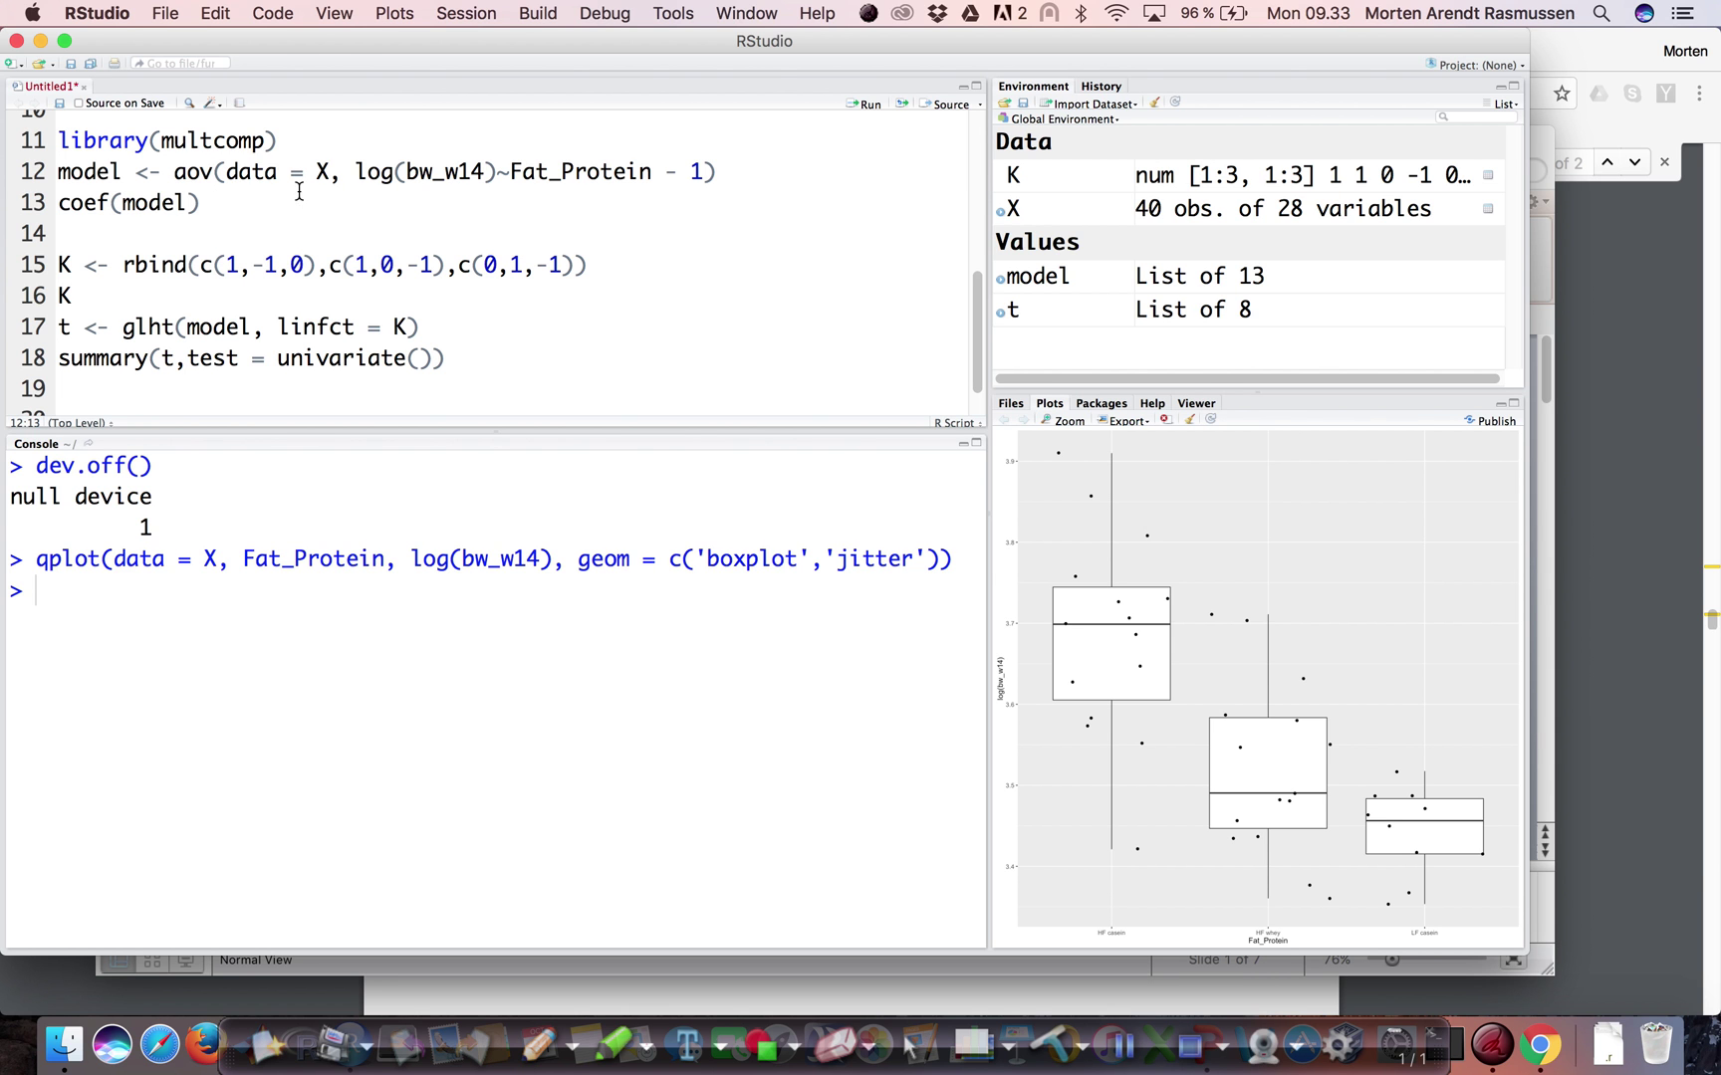
{"action": "left_click_drag", "start_coordinate": [508, 171], "coordinate": [691, 169]}
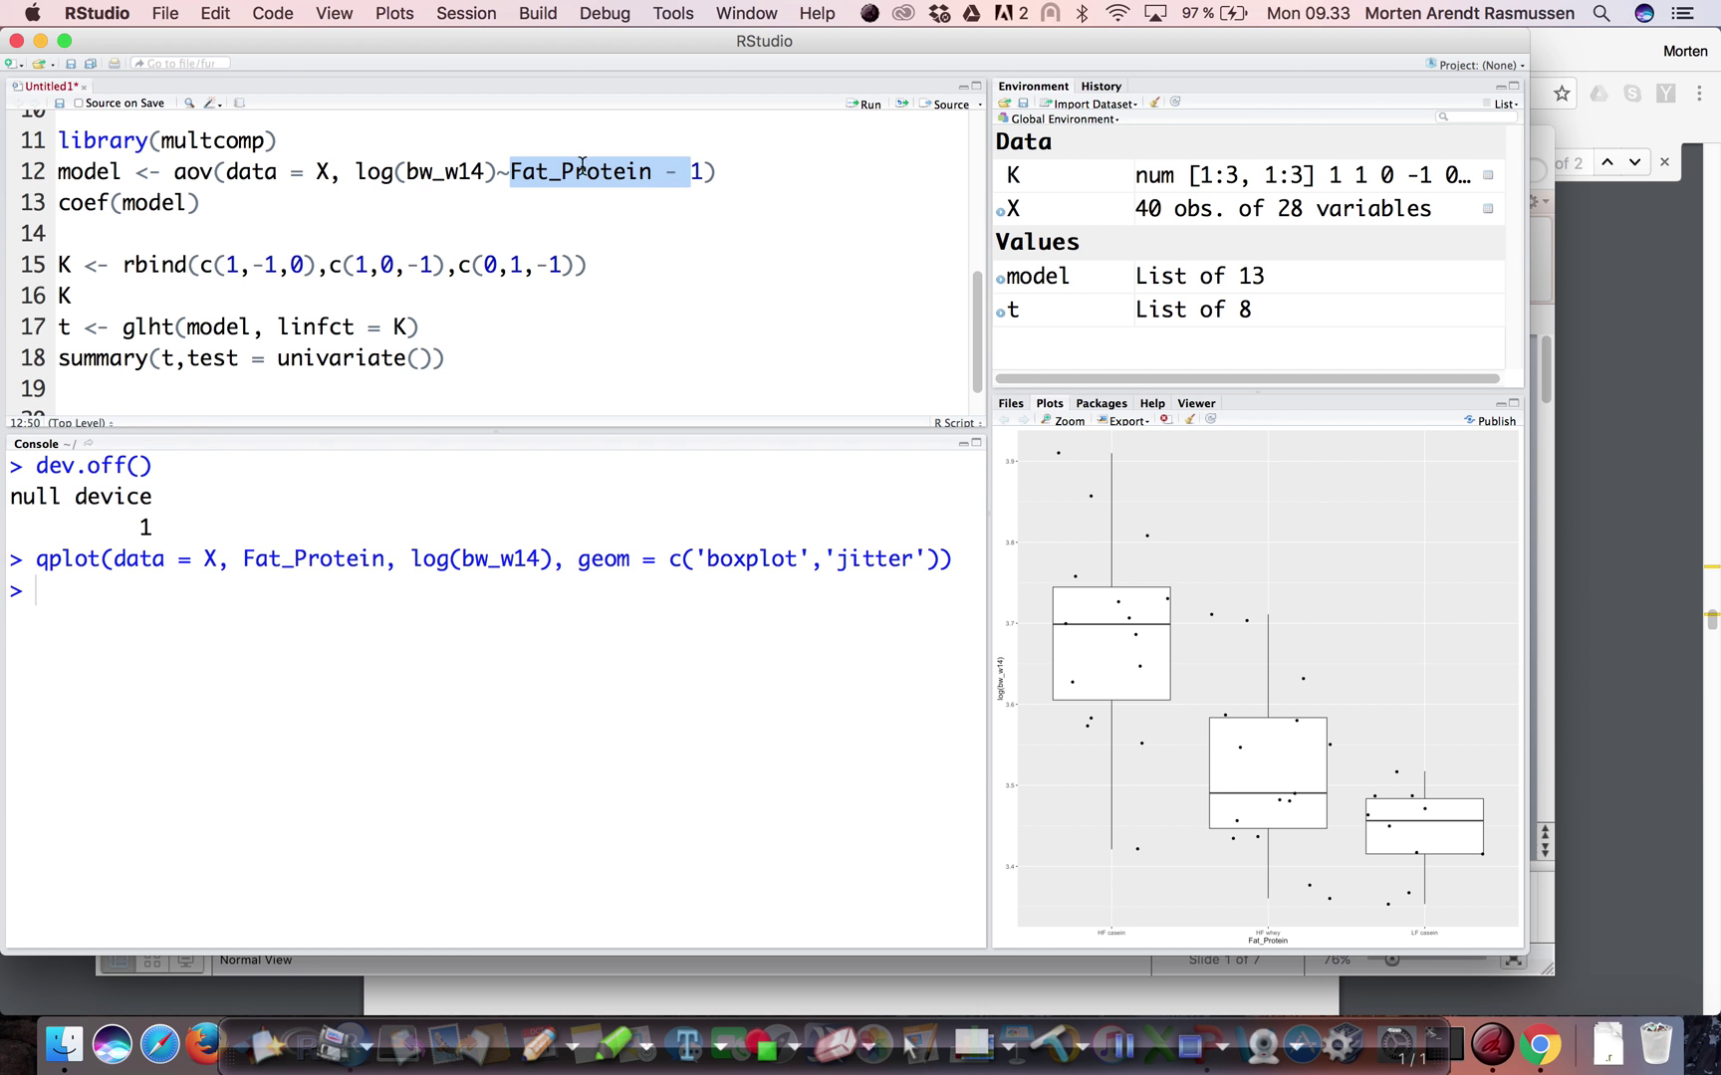
{"action": "left_click", "coordinate": [527, 168]}
Step: Rerun the model and ANOVA lines, then print coef(model) from a new line
{"action": "key", "text": "Up"}
{"action": "key", "text": "Up"}
{"action": "key", "text": "Up"}
{"action": "key", "text": "Up"}
{"action": "key", "text": "Up"}
{"action": "key", "text": "Up"}
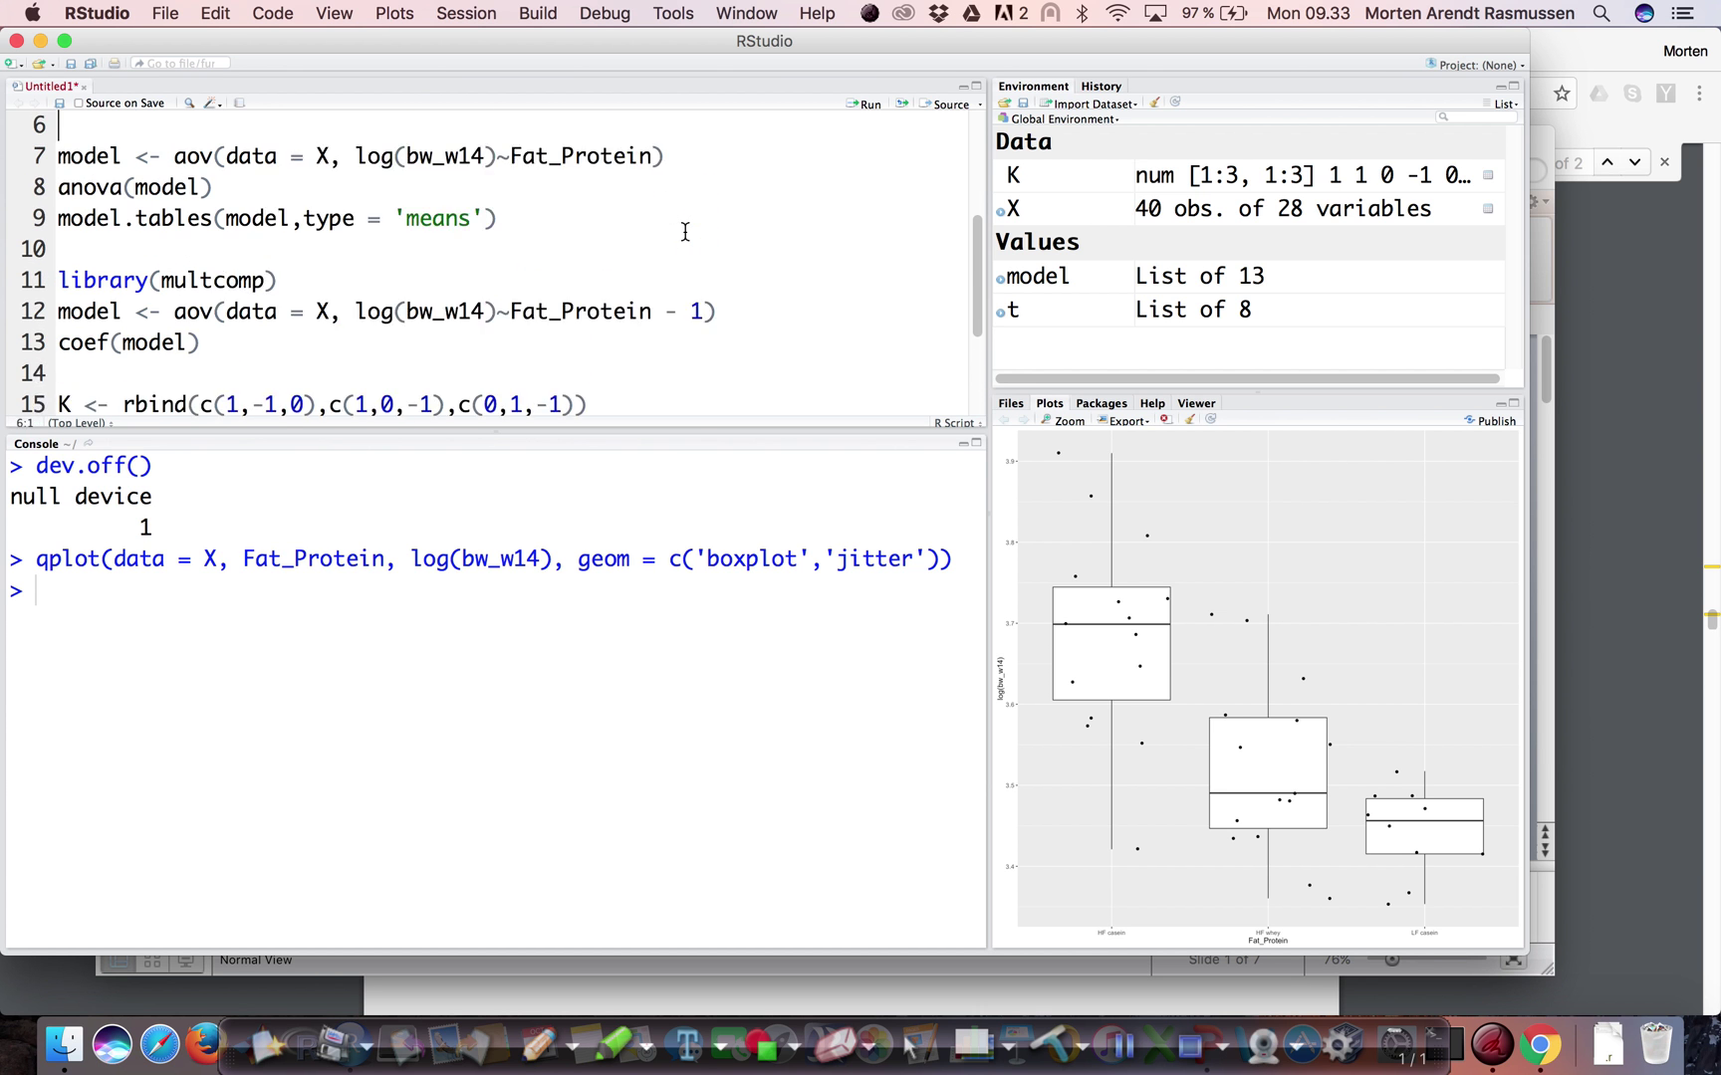
{"action": "key", "text": "super+Return"}
{"action": "key", "text": "super+Return"}
{"action": "key", "text": "Left"}
{"action": "key", "text": "Return"}
{"action": "type", "text": "summary("}
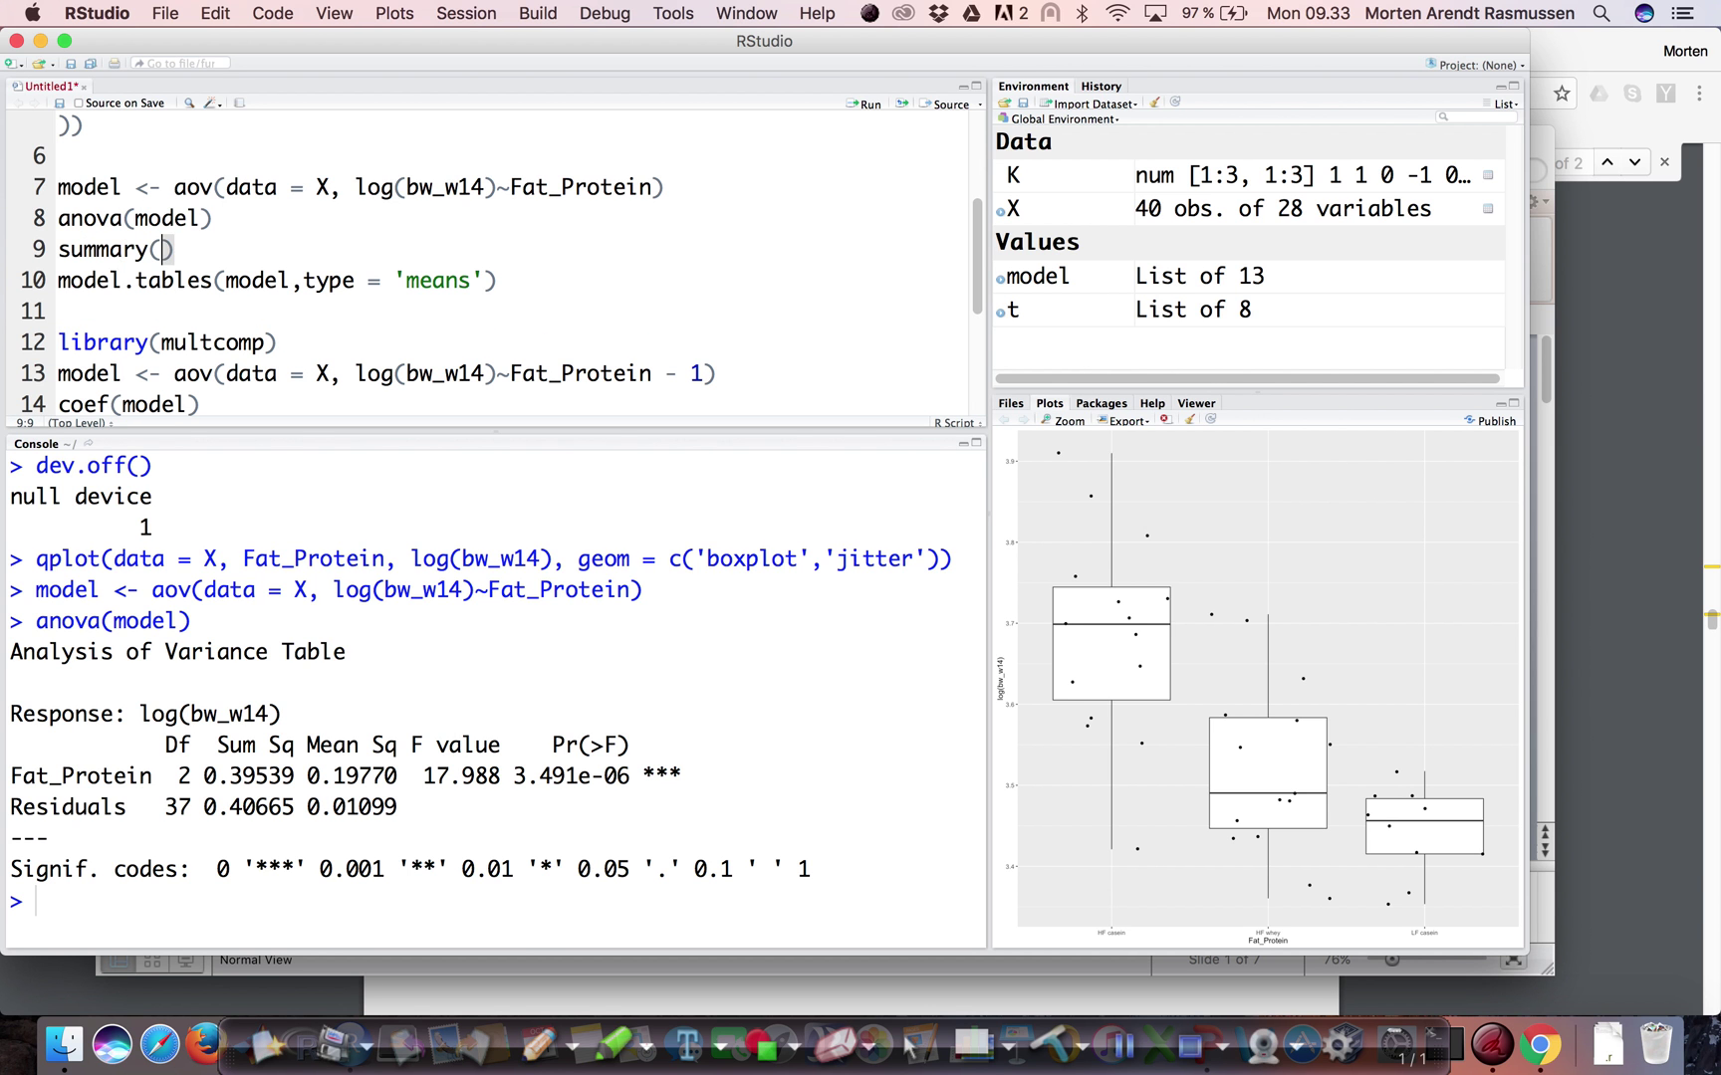
{"action": "key", "text": "Left"}
{"action": "key", "text": "alt+shift+Left"}
{"action": "type", "text": "coef"}
{"action": "key", "text": "Right"}
{"action": "key", "text": "Right"}
{"action": "key", "text": "Left"}
{"action": "type", "text": "model"}
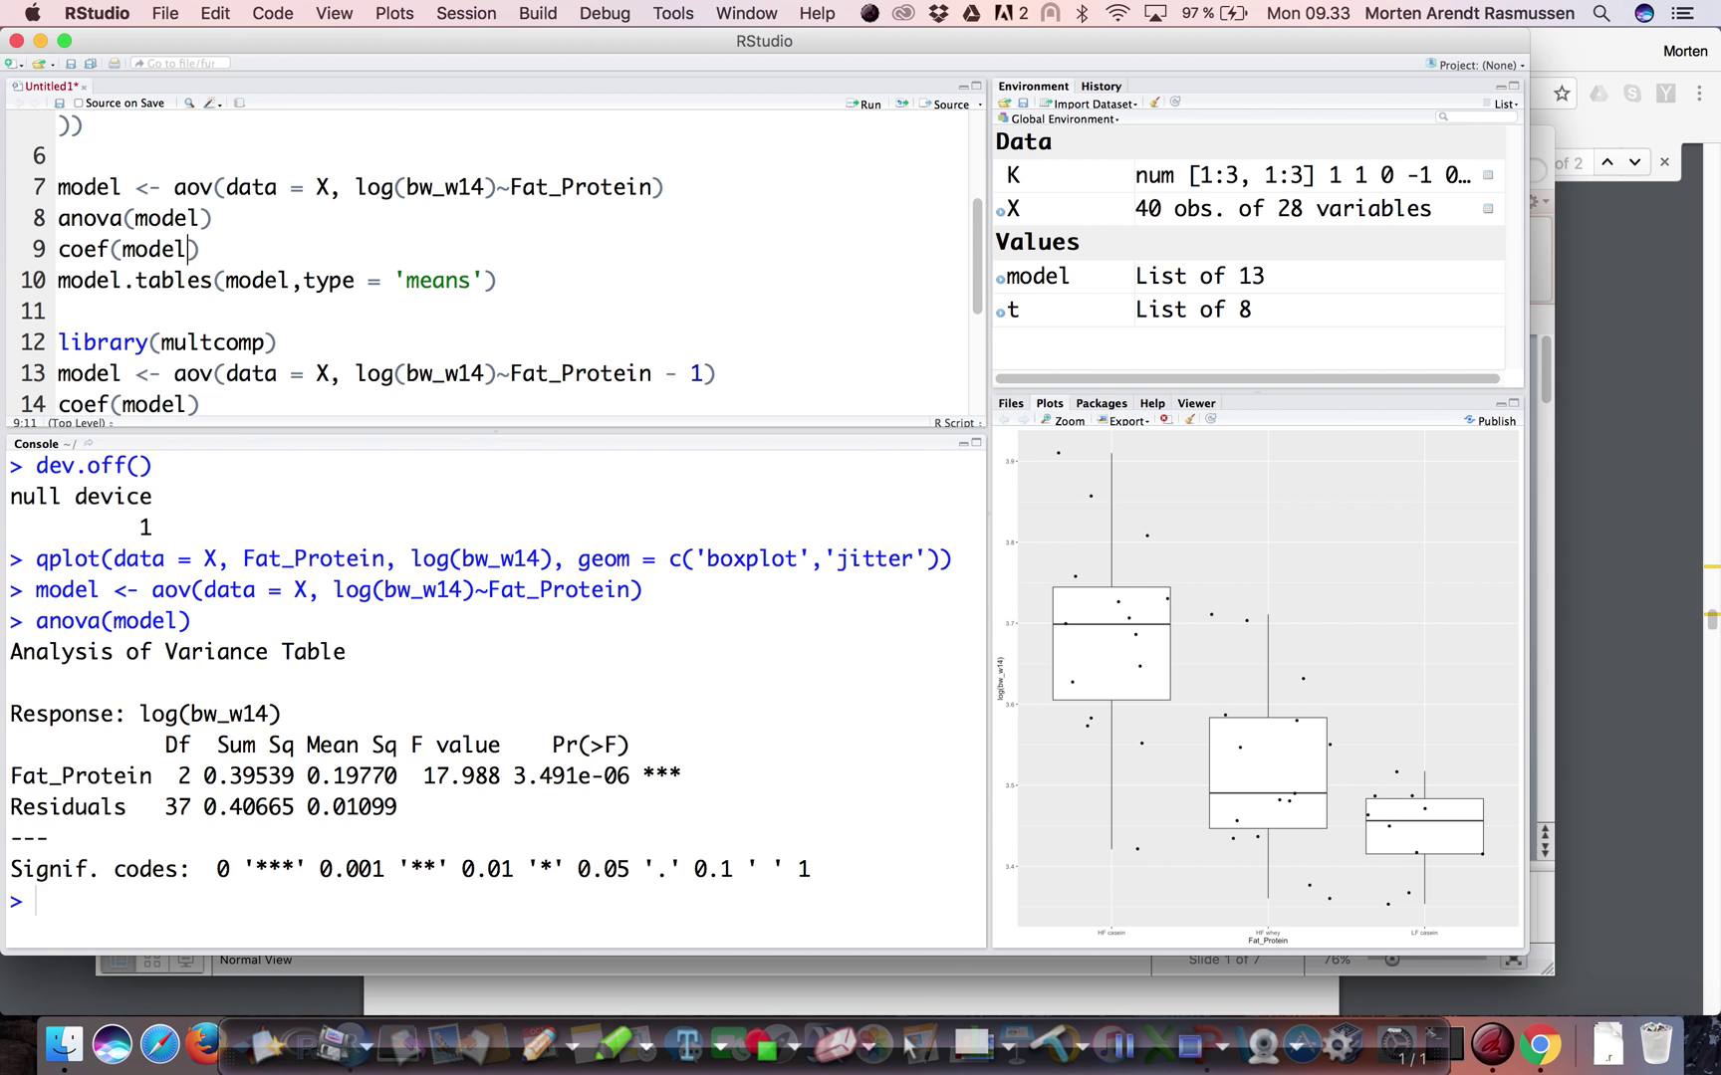
{"action": "key", "text": "ctrl+Return"}
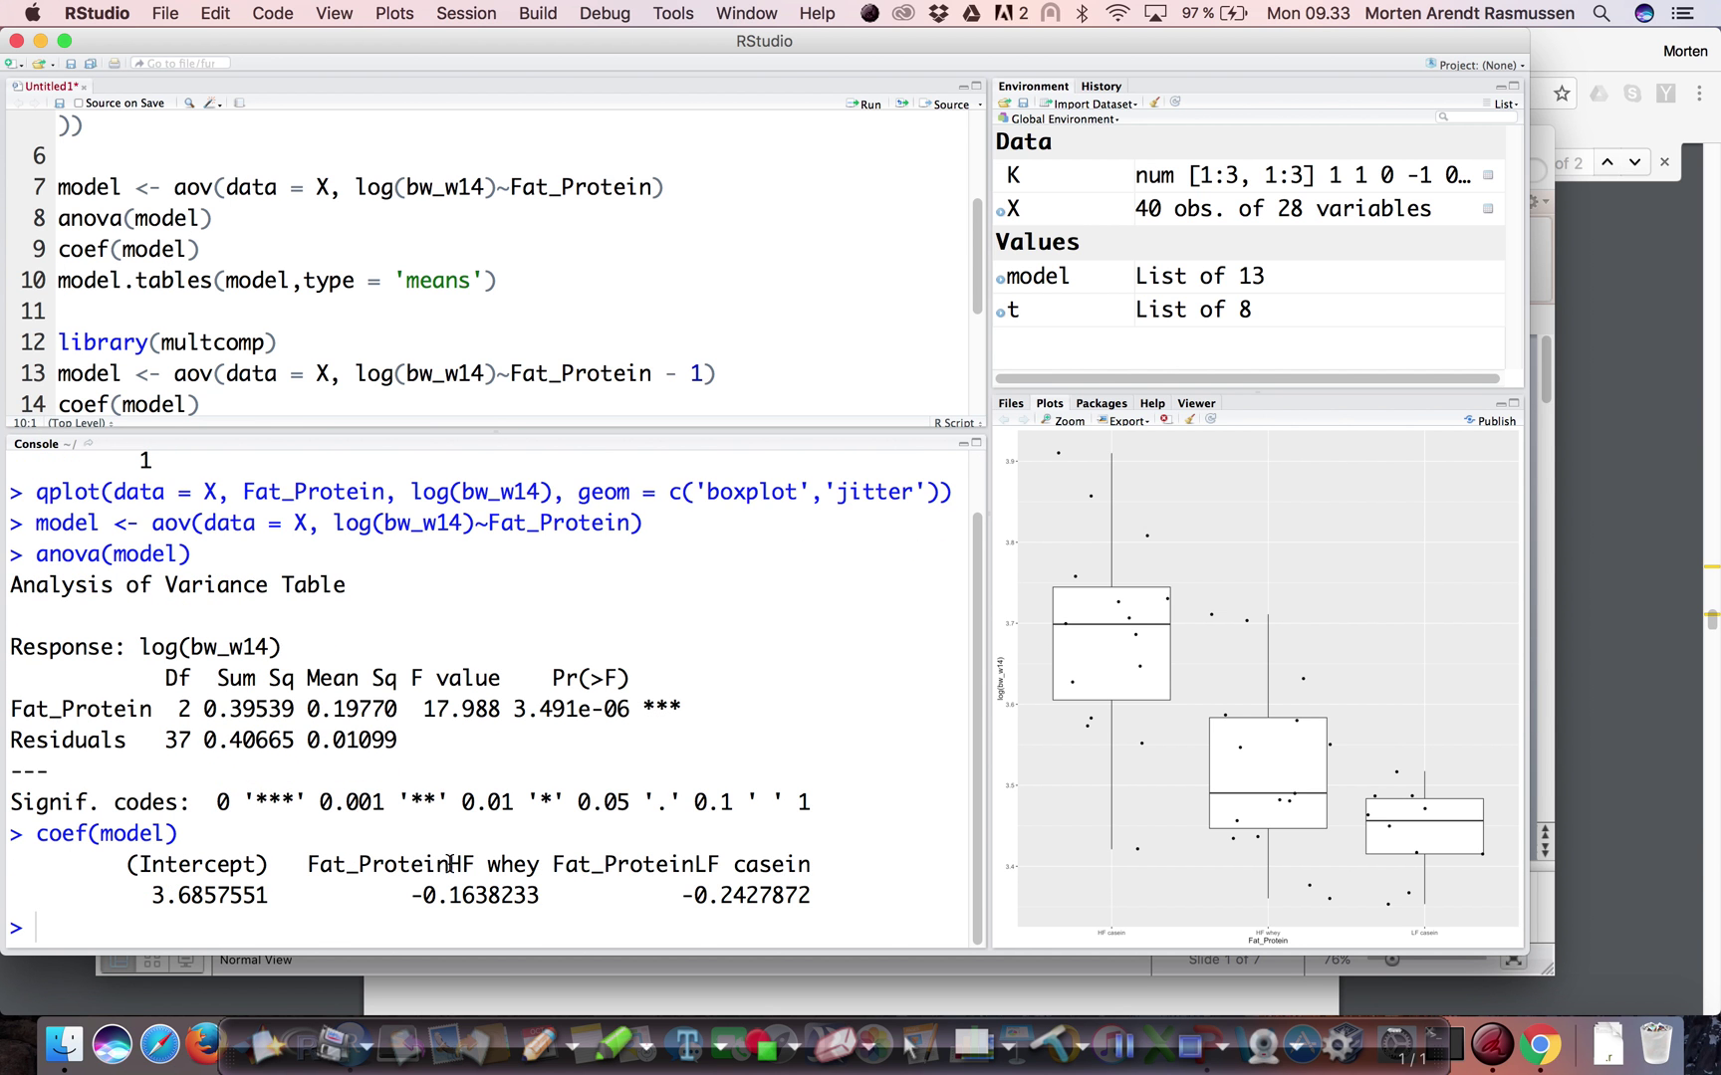
Step: Highlight the HF whey label, intercept 3.6857551, and the minus-one term on line 13
{"action": "left_click_drag", "start_coordinate": [448, 867], "coordinate": [533, 865]}
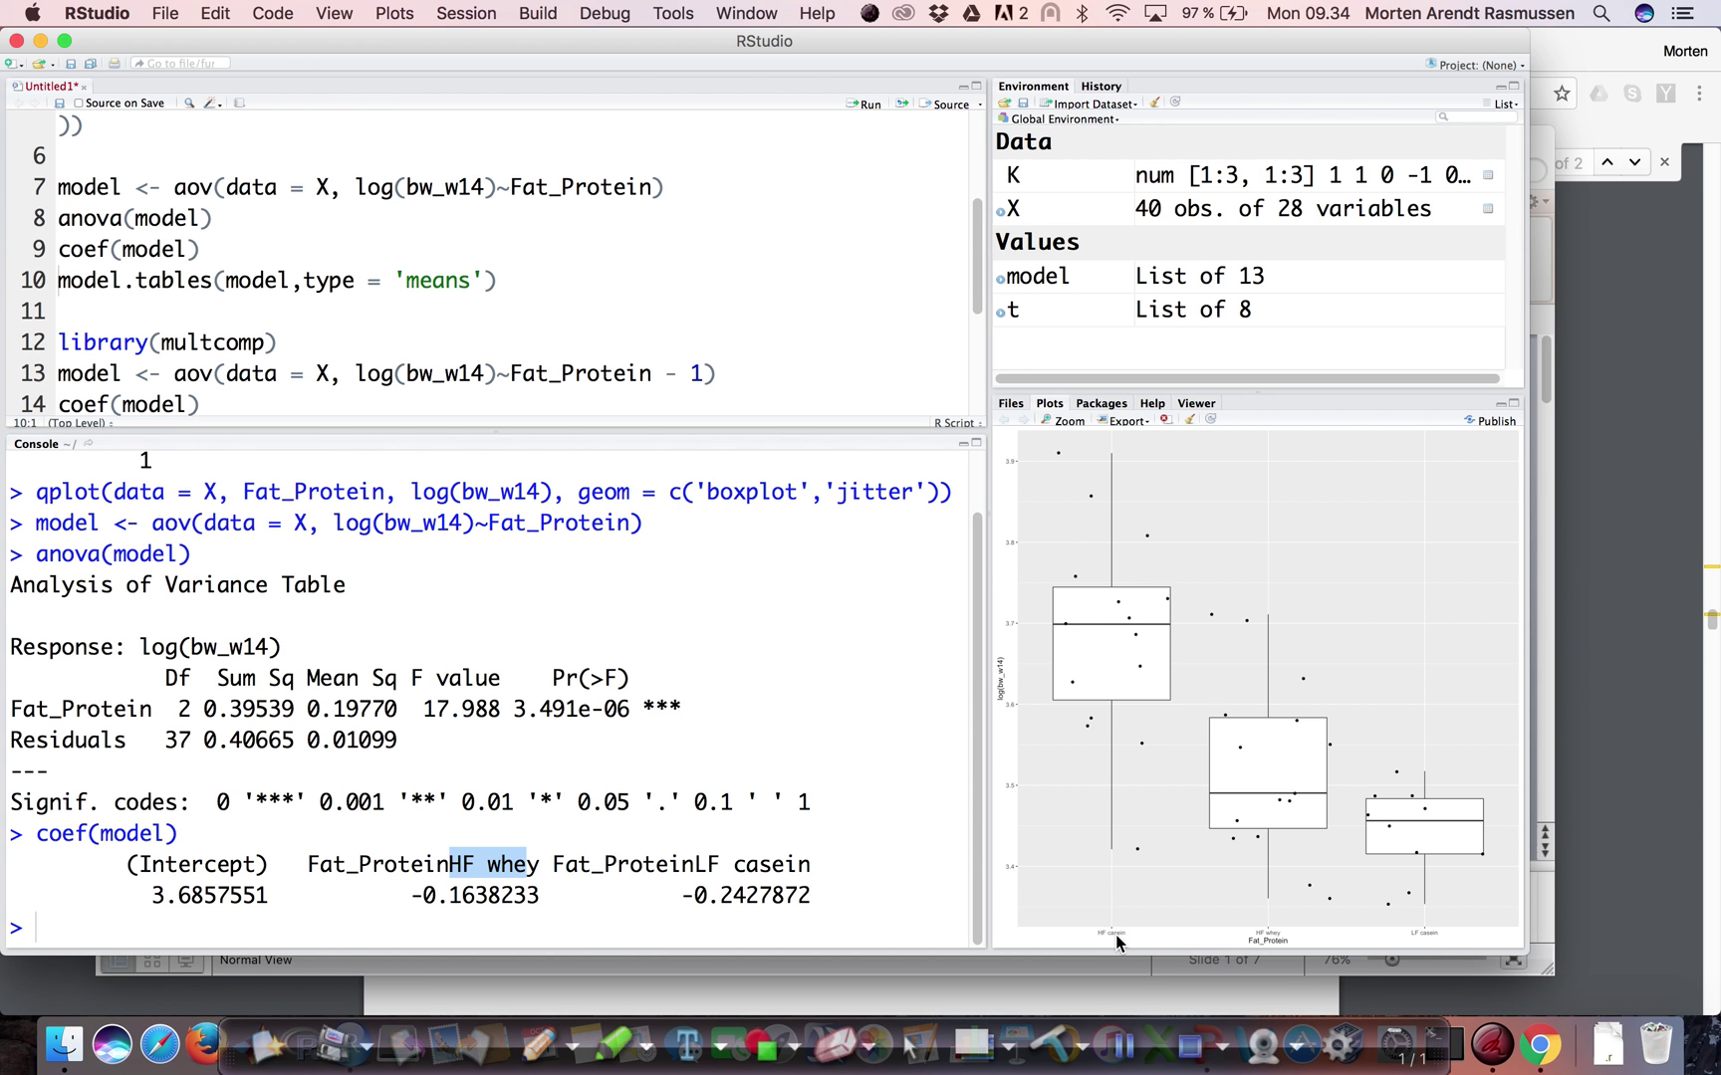
{"action": "left_click_drag", "start_coordinate": [149, 897], "coordinate": [267, 899]}
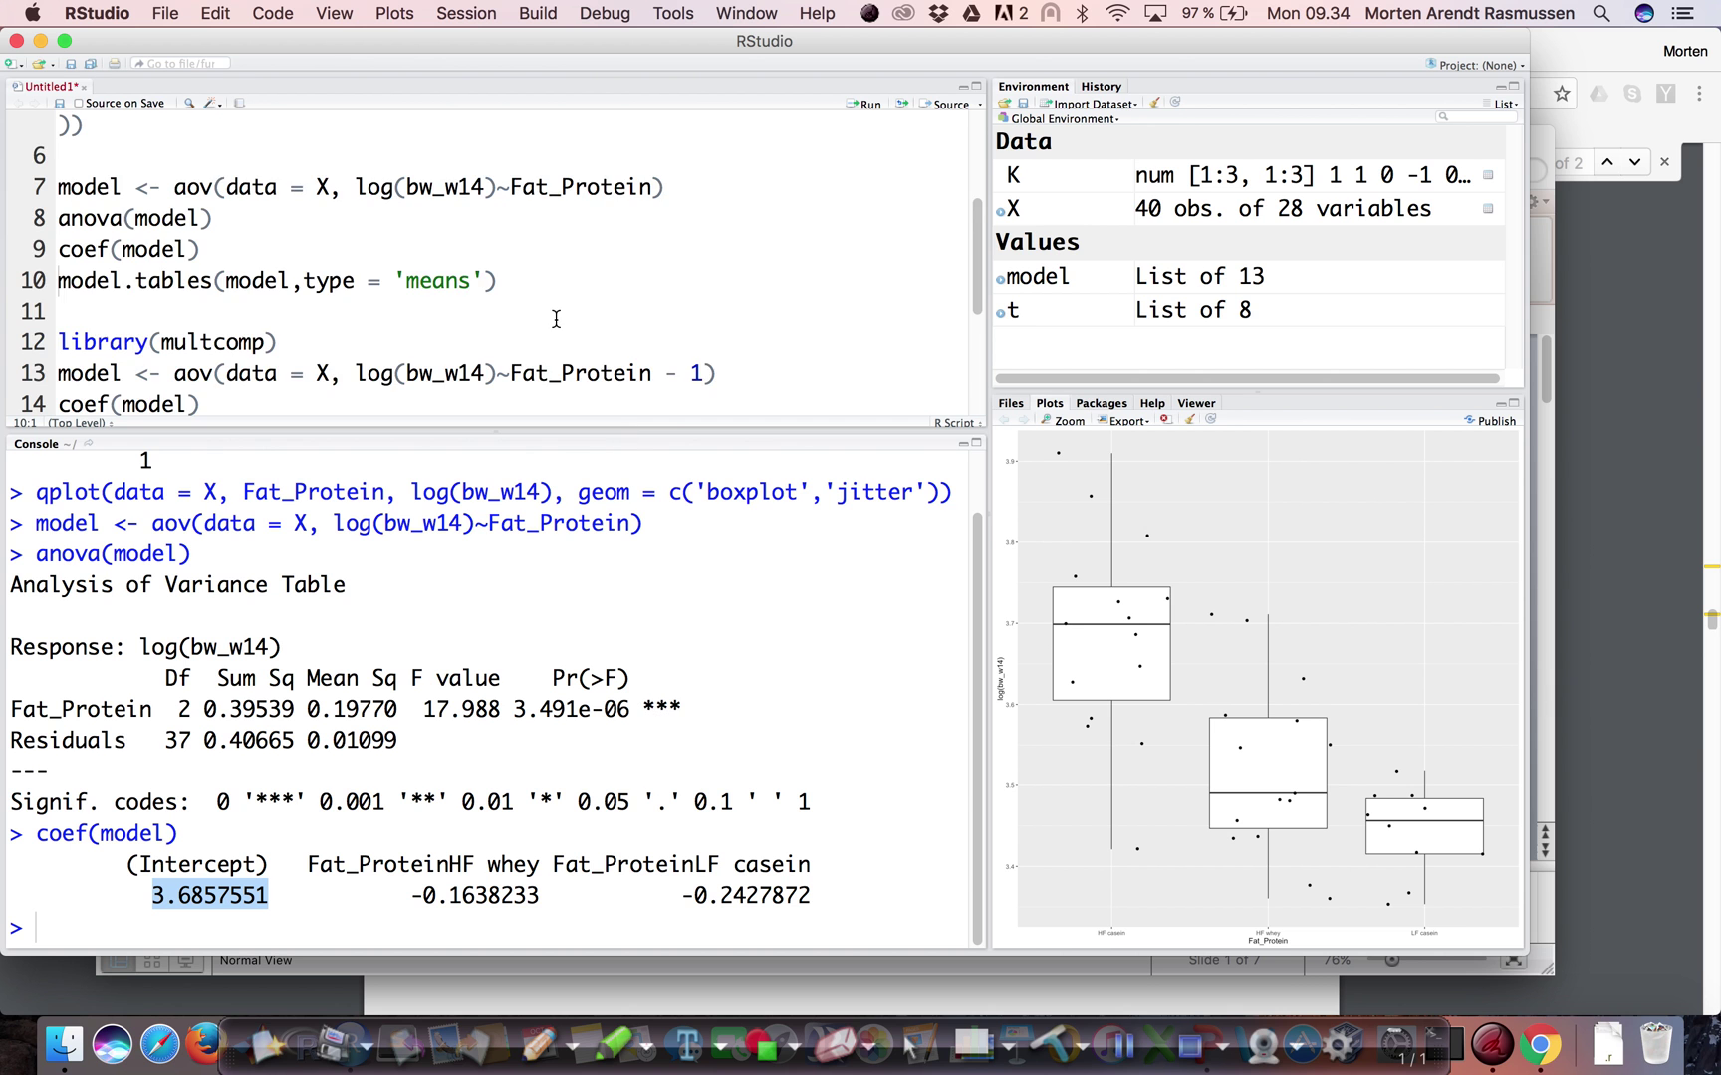
{"action": "scroll", "coordinate": [556, 320], "scroll_direction": "down", "scroll_amount": 3}
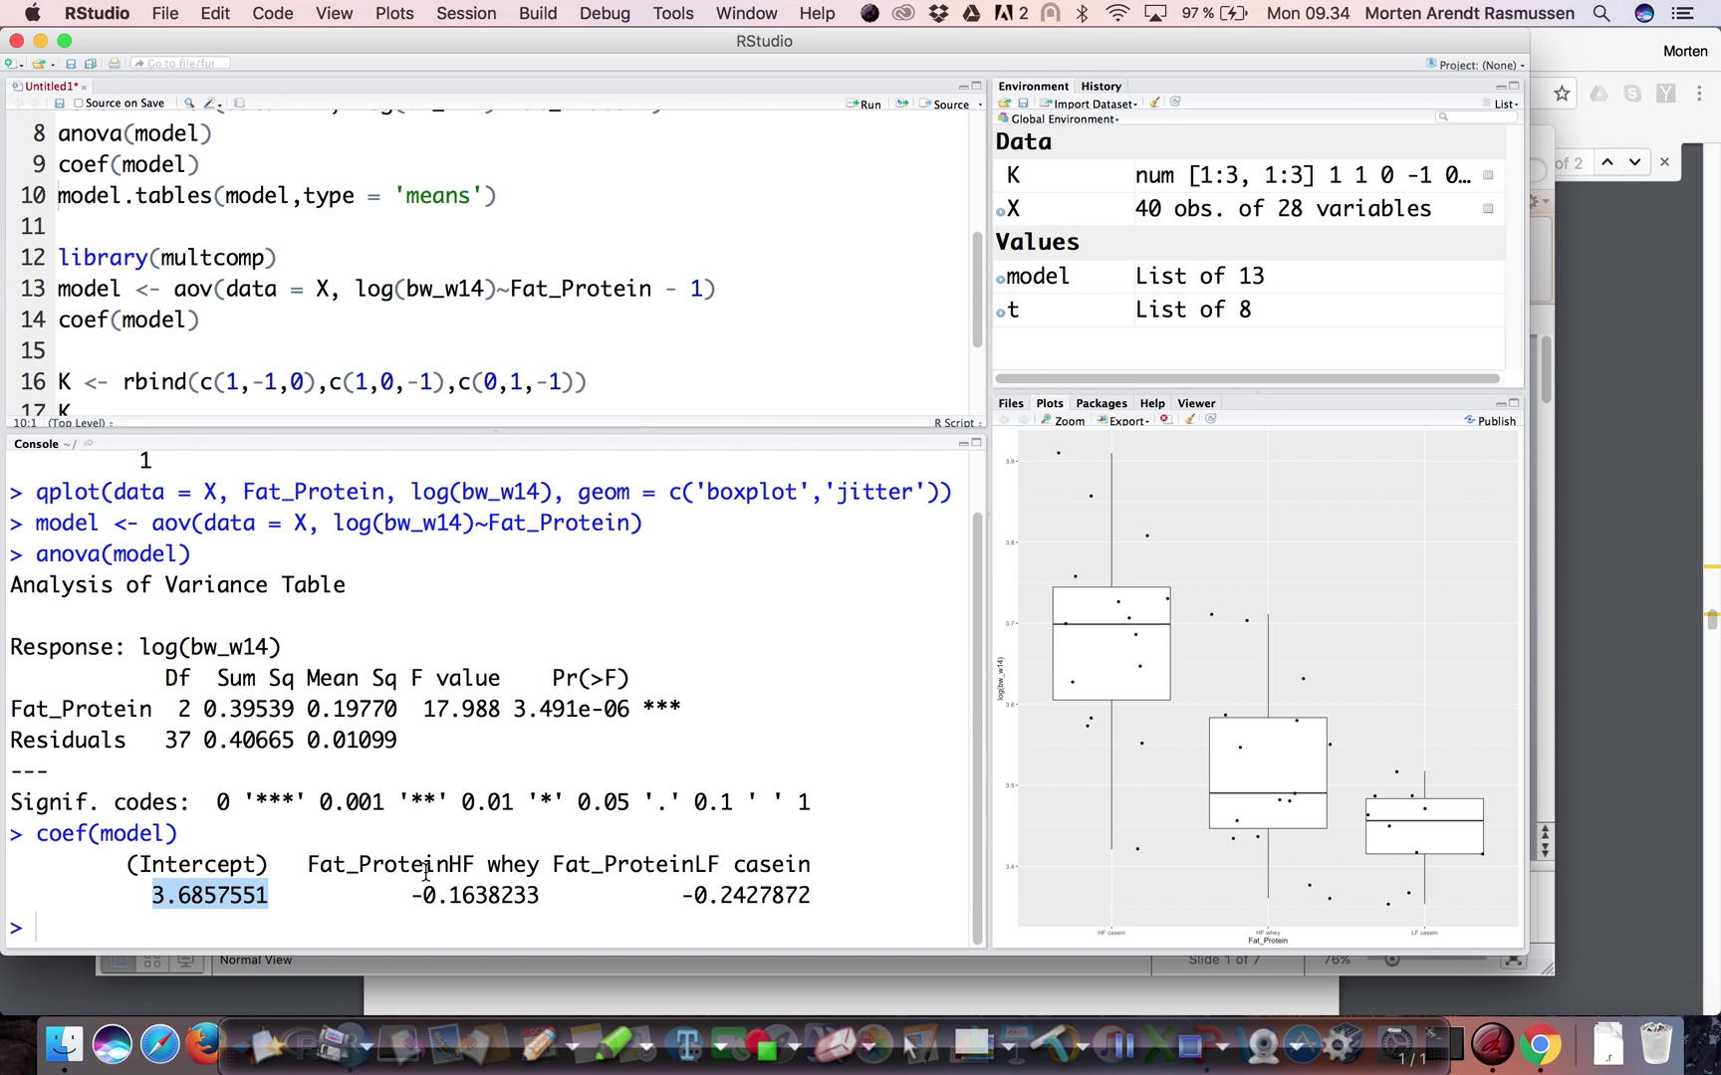
{"action": "left_click_drag", "start_coordinate": [702, 288], "coordinate": [678, 288]}
Step: Fit the no-intercept model, giving group means 3.685755, 3.521932 and 3.442968
{"action": "key", "text": "shift+Left"}
{"action": "key", "text": "shift+Left"}
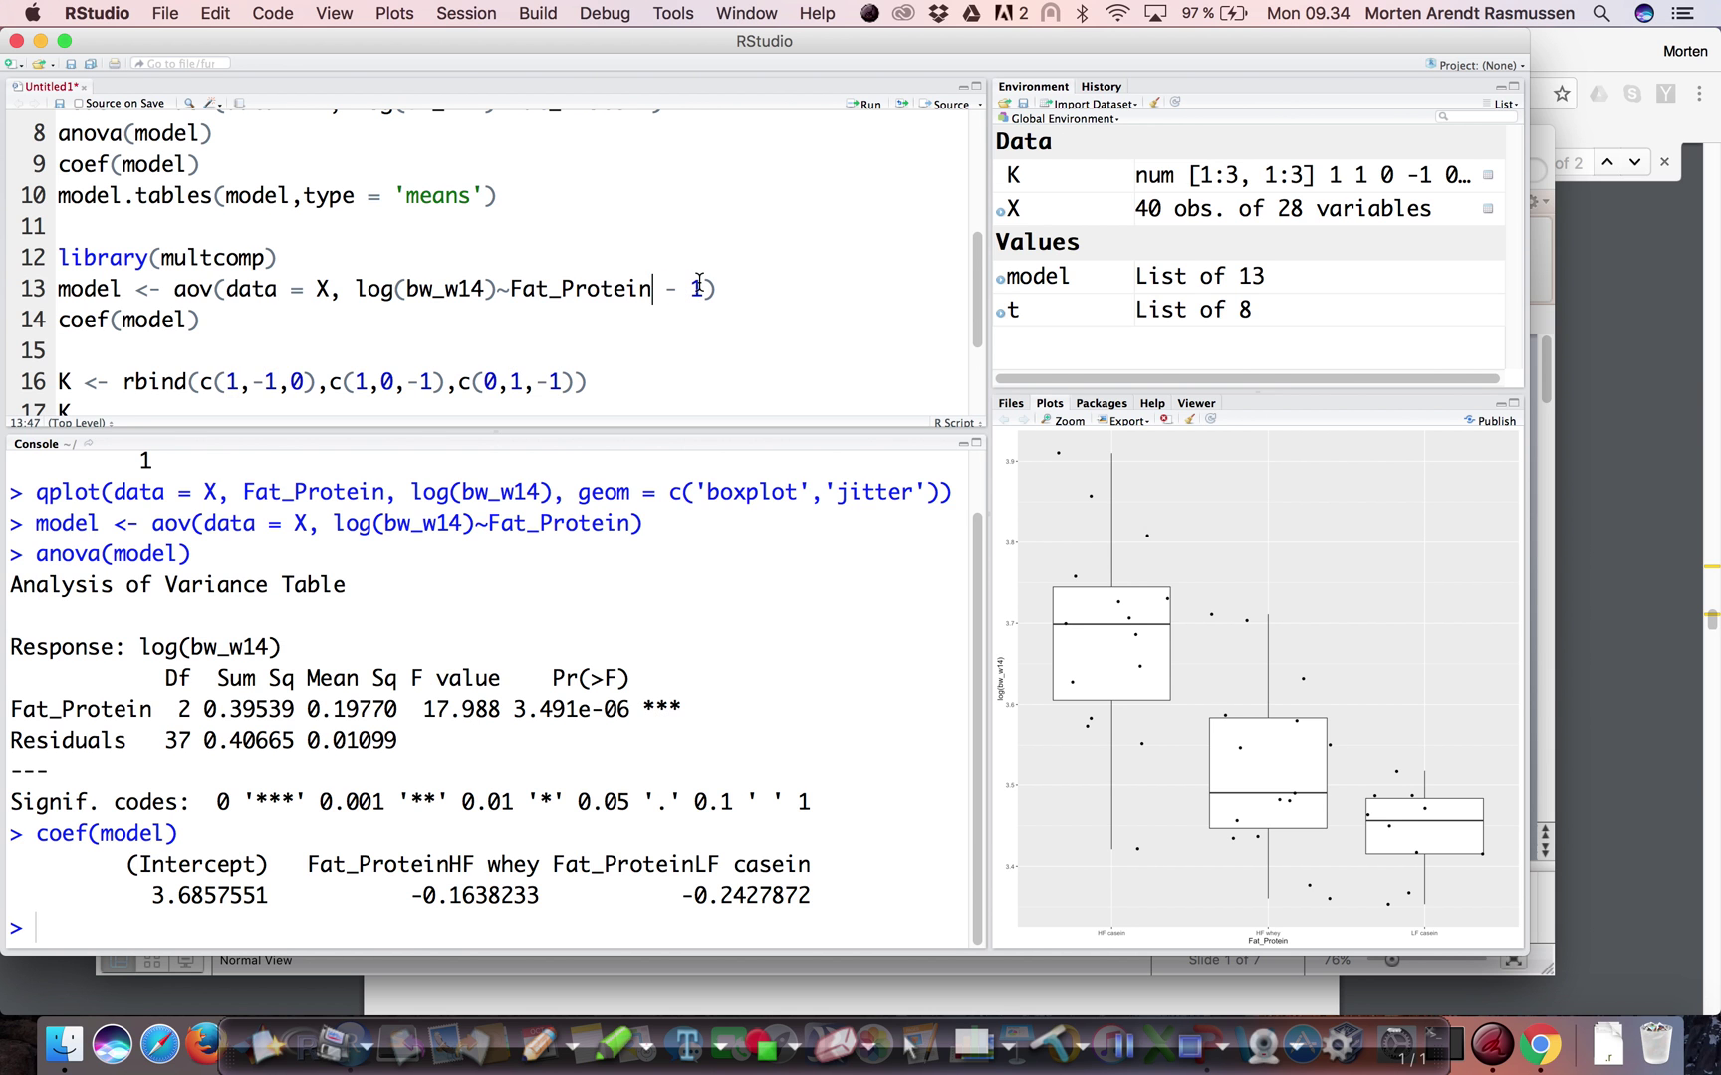
{"action": "key", "text": "Left"}
{"action": "key", "text": "alt+shift+Left"}
{"action": "key", "text": "Right"}
{"action": "key", "text": "Left"}
{"action": "key", "text": "alt+shift+Right"}
{"action": "key", "text": "Right"}
{"action": "key", "text": "Right"}
{"action": "key", "text": "super+Return"}
{"action": "key", "text": "super+Return"}
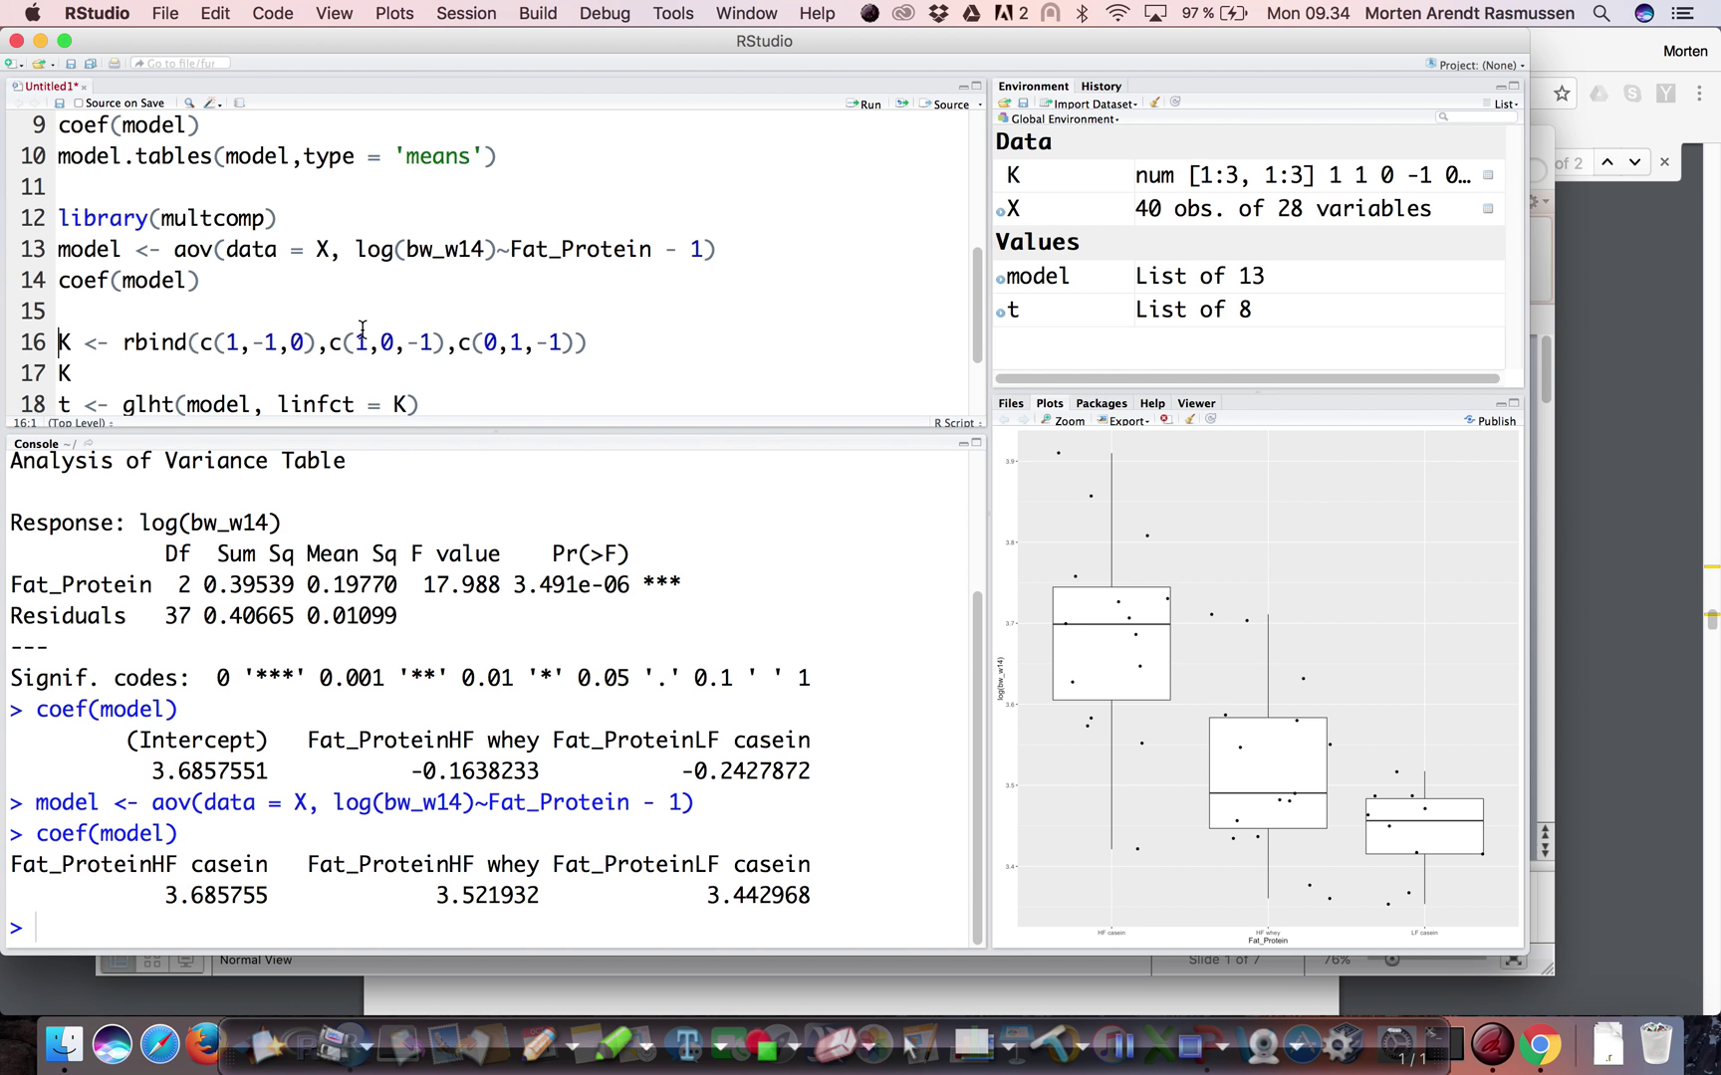
Step: Relate the first contrast row c(1,-1,0) to the printed group means
{"action": "left_click_drag", "start_coordinate": [703, 249], "coordinate": [666, 249]}
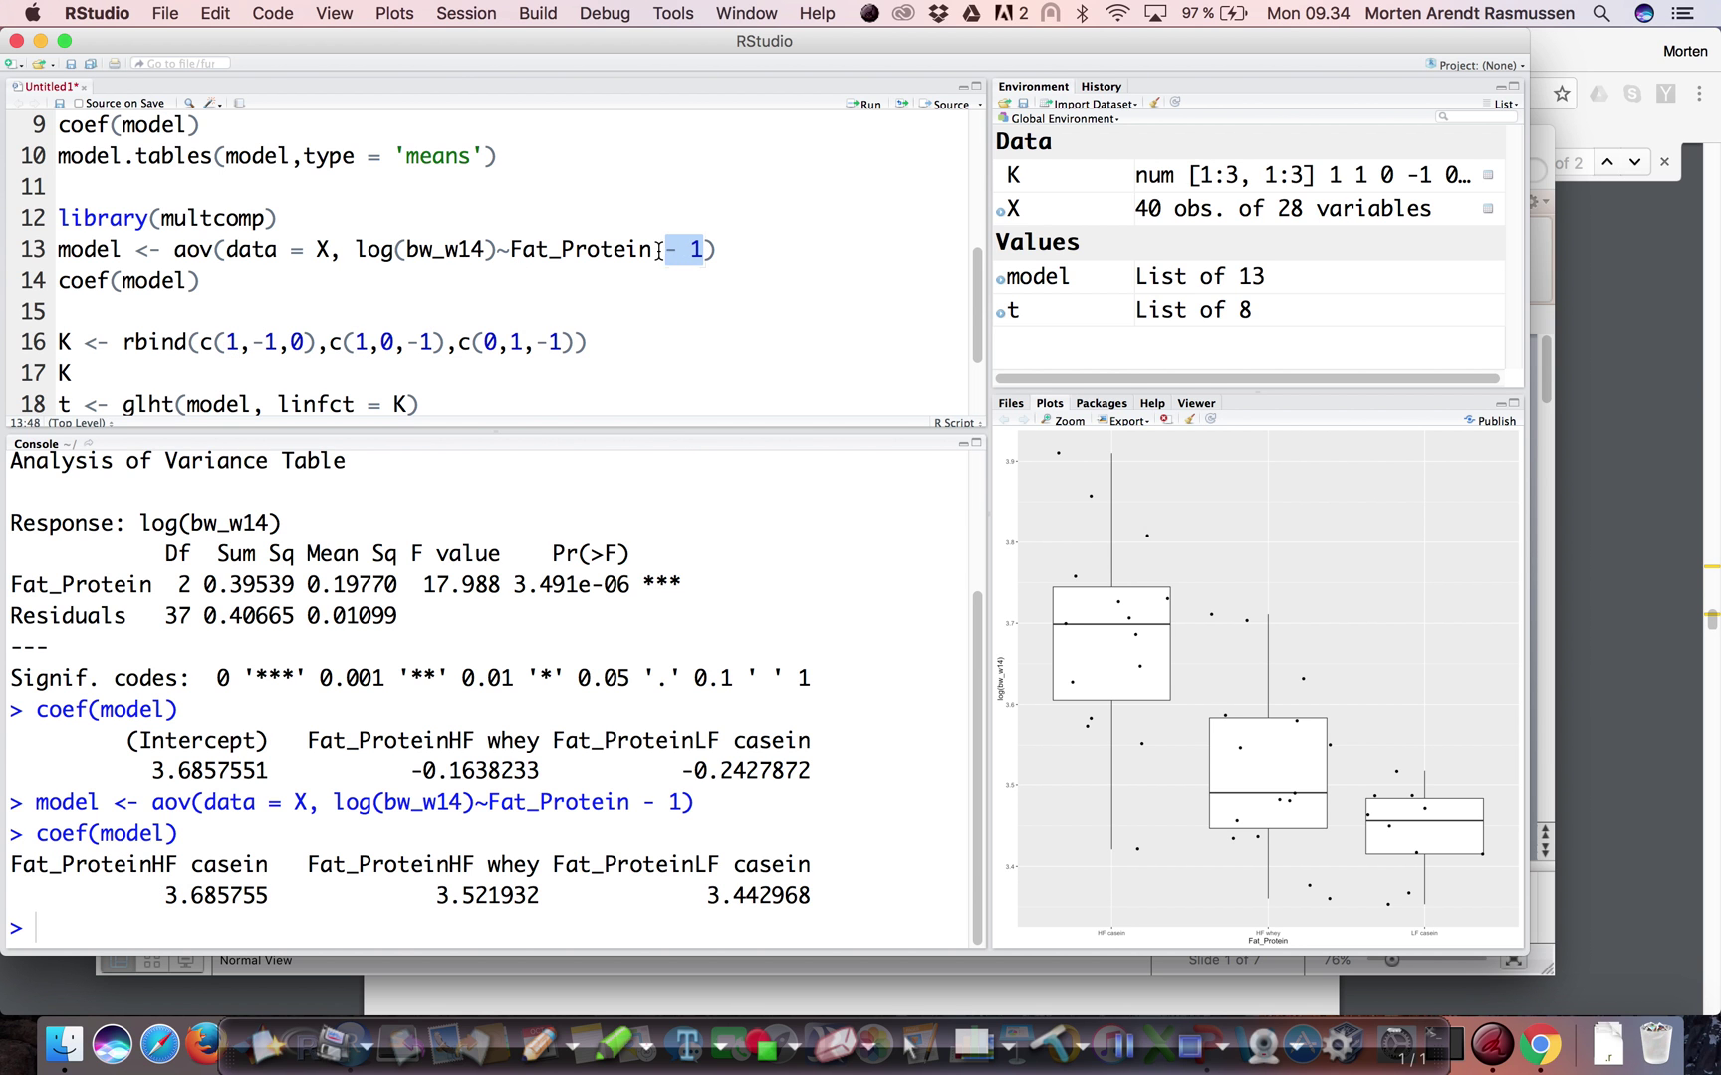
{"action": "left_click", "coordinate": [248, 302]}
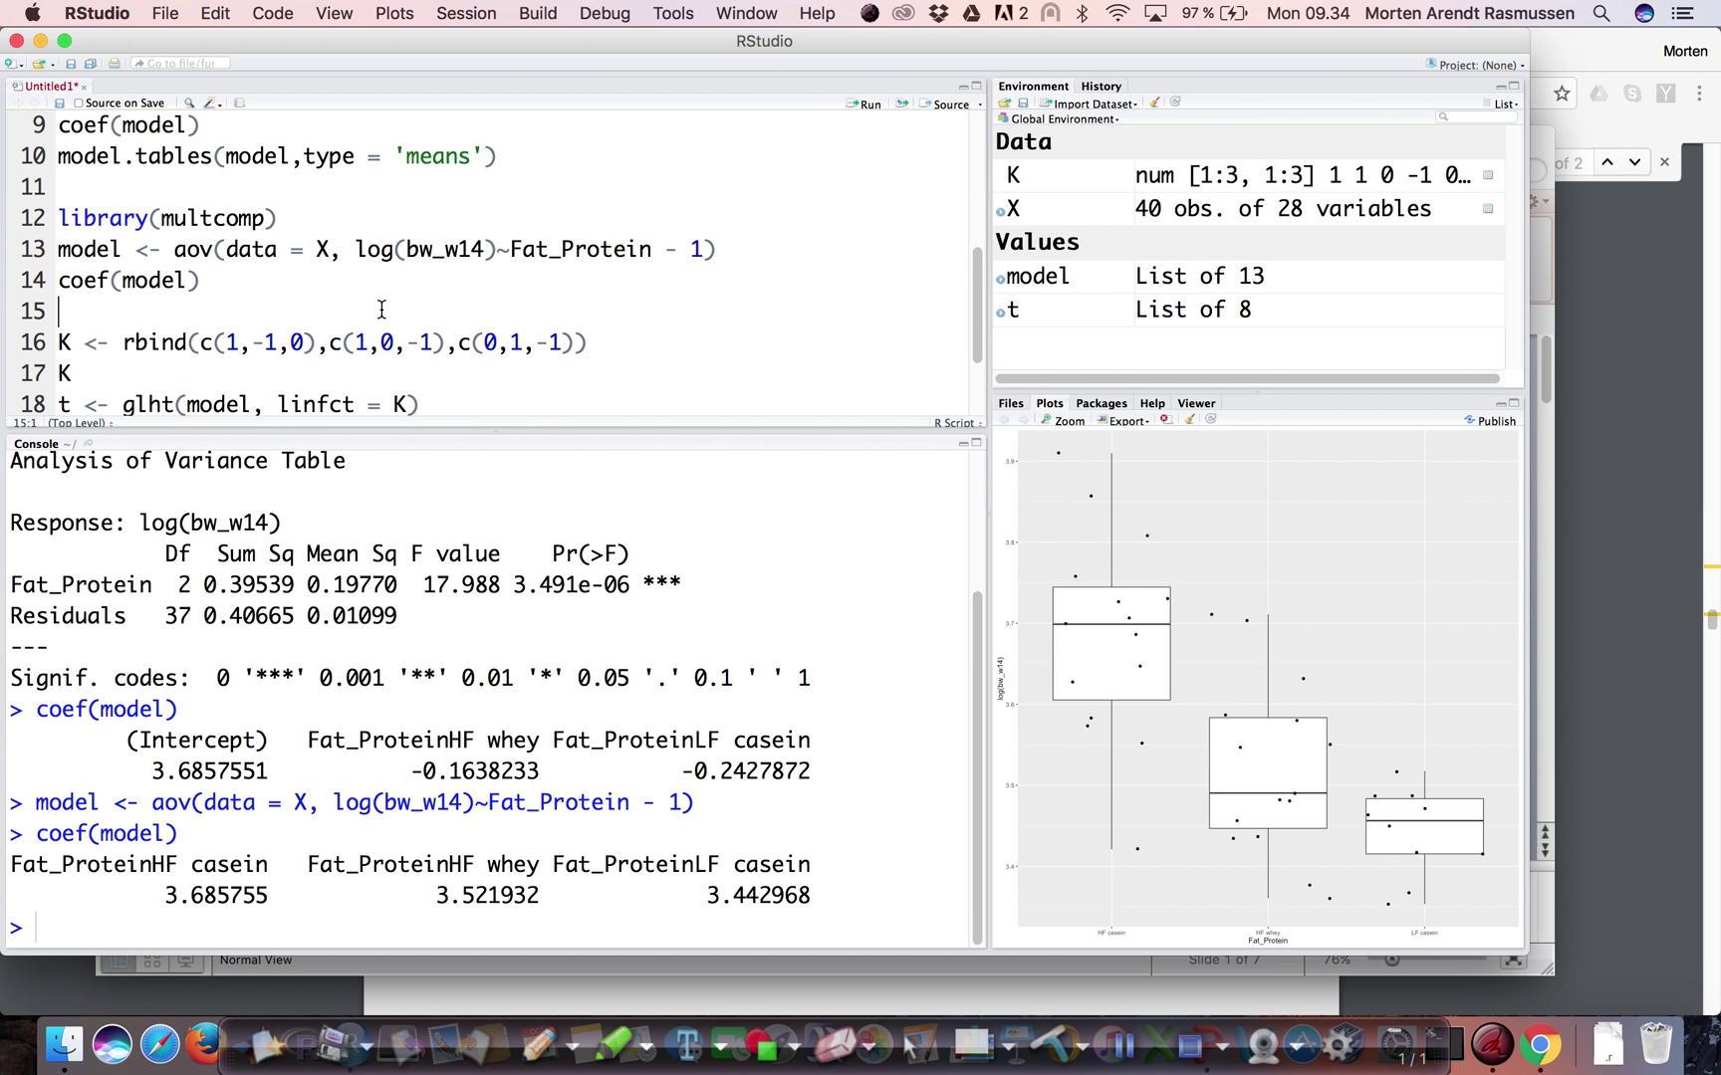
{"action": "key", "text": "Down"}
{"action": "left_click_drag", "start_coordinate": [200, 342], "coordinate": [316, 342]}
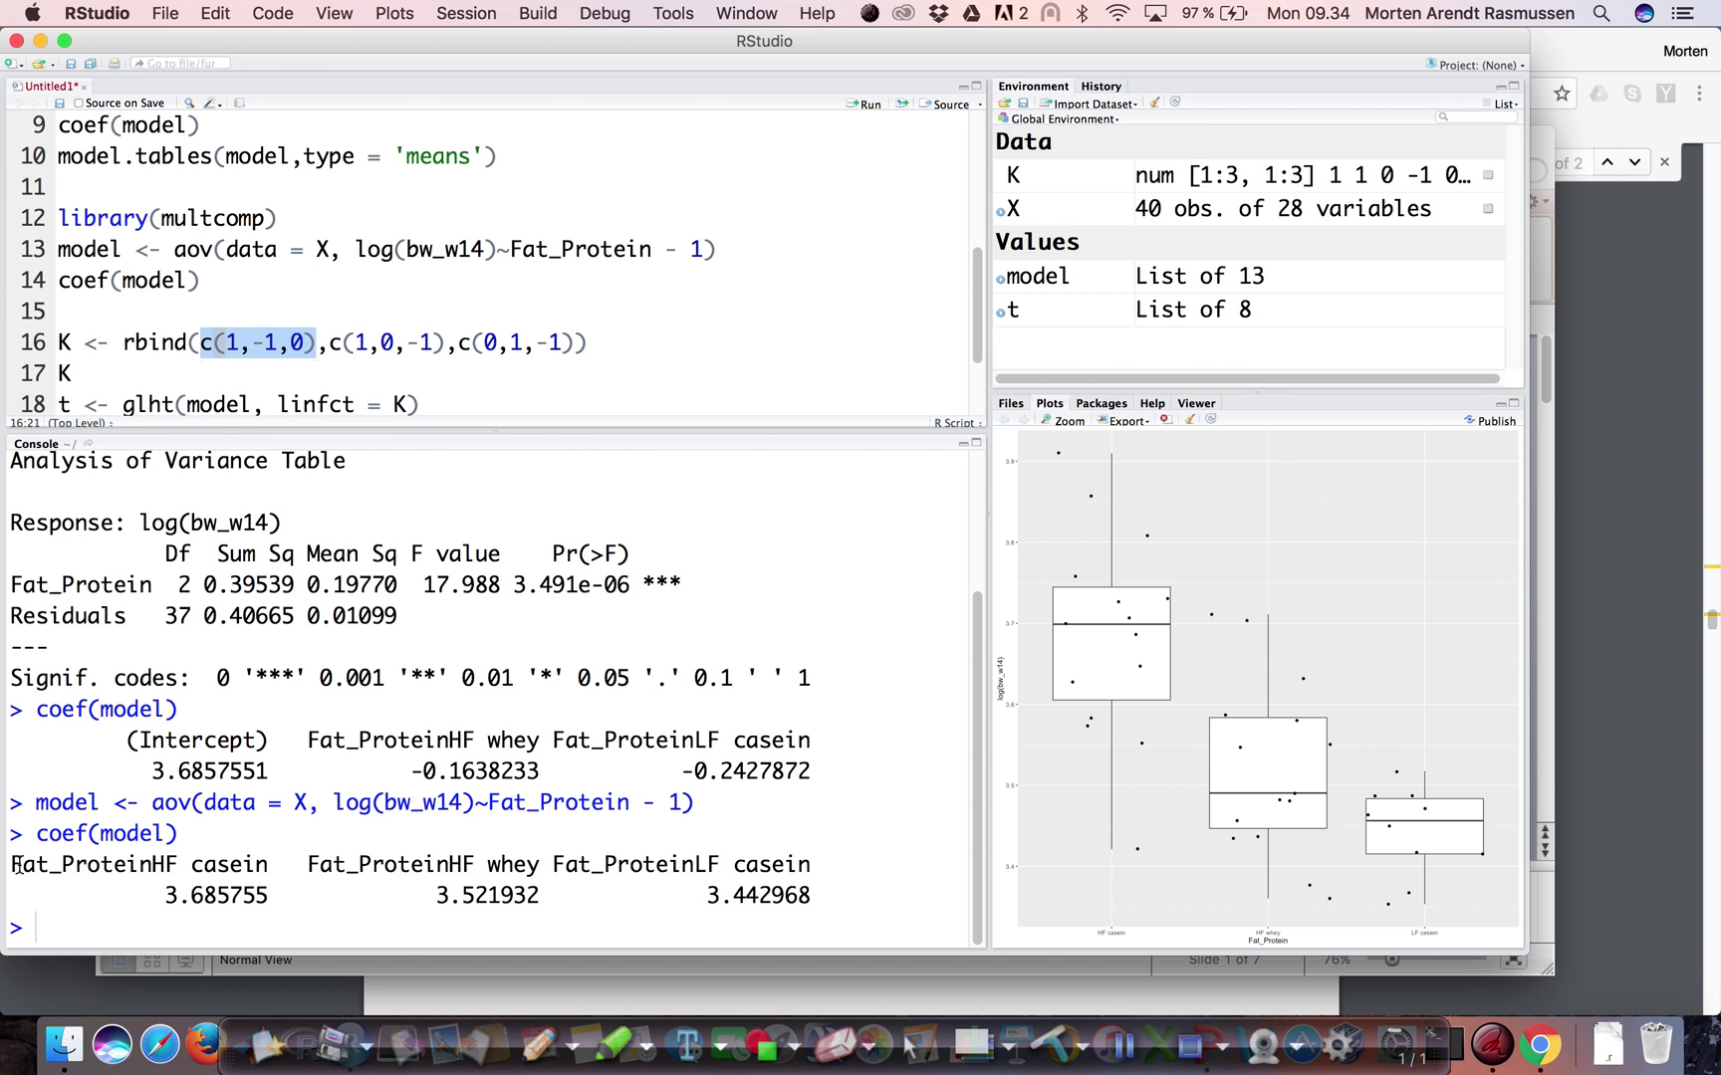
{"action": "left_click_drag", "start_coordinate": [10, 865], "coordinate": [842, 895]}
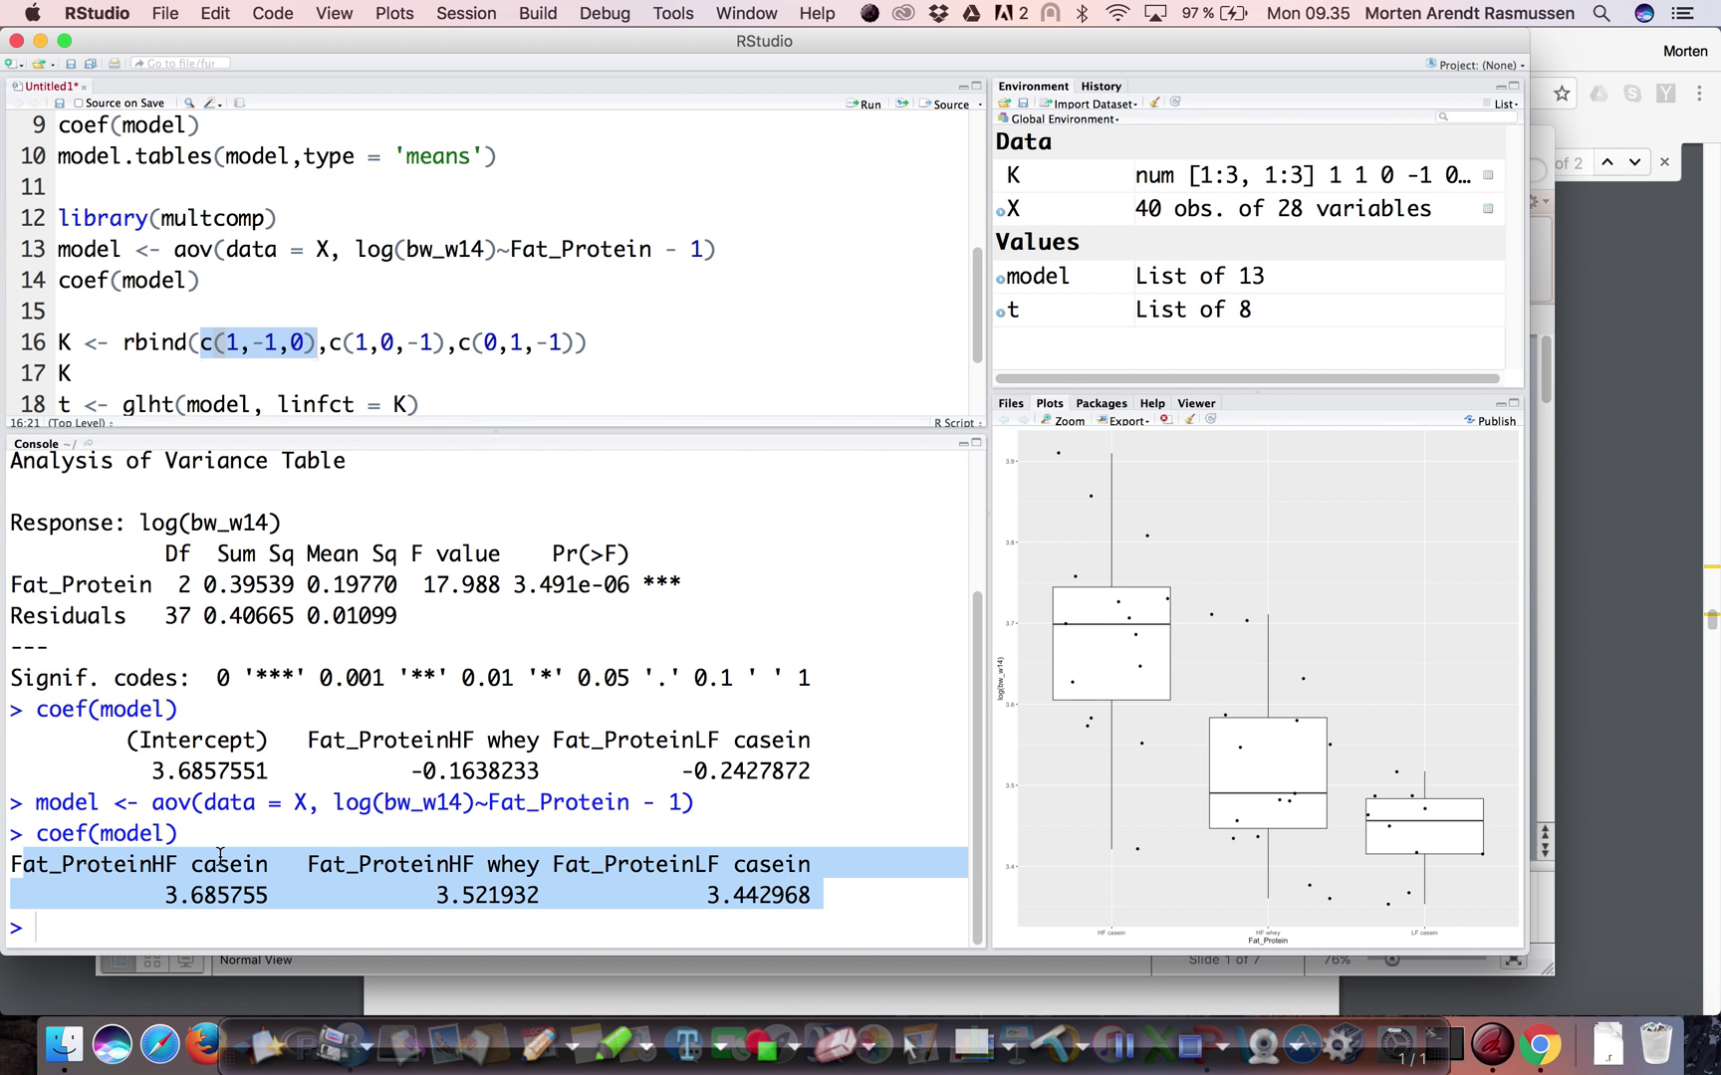
{"action": "left_click", "coordinate": [230, 341]}
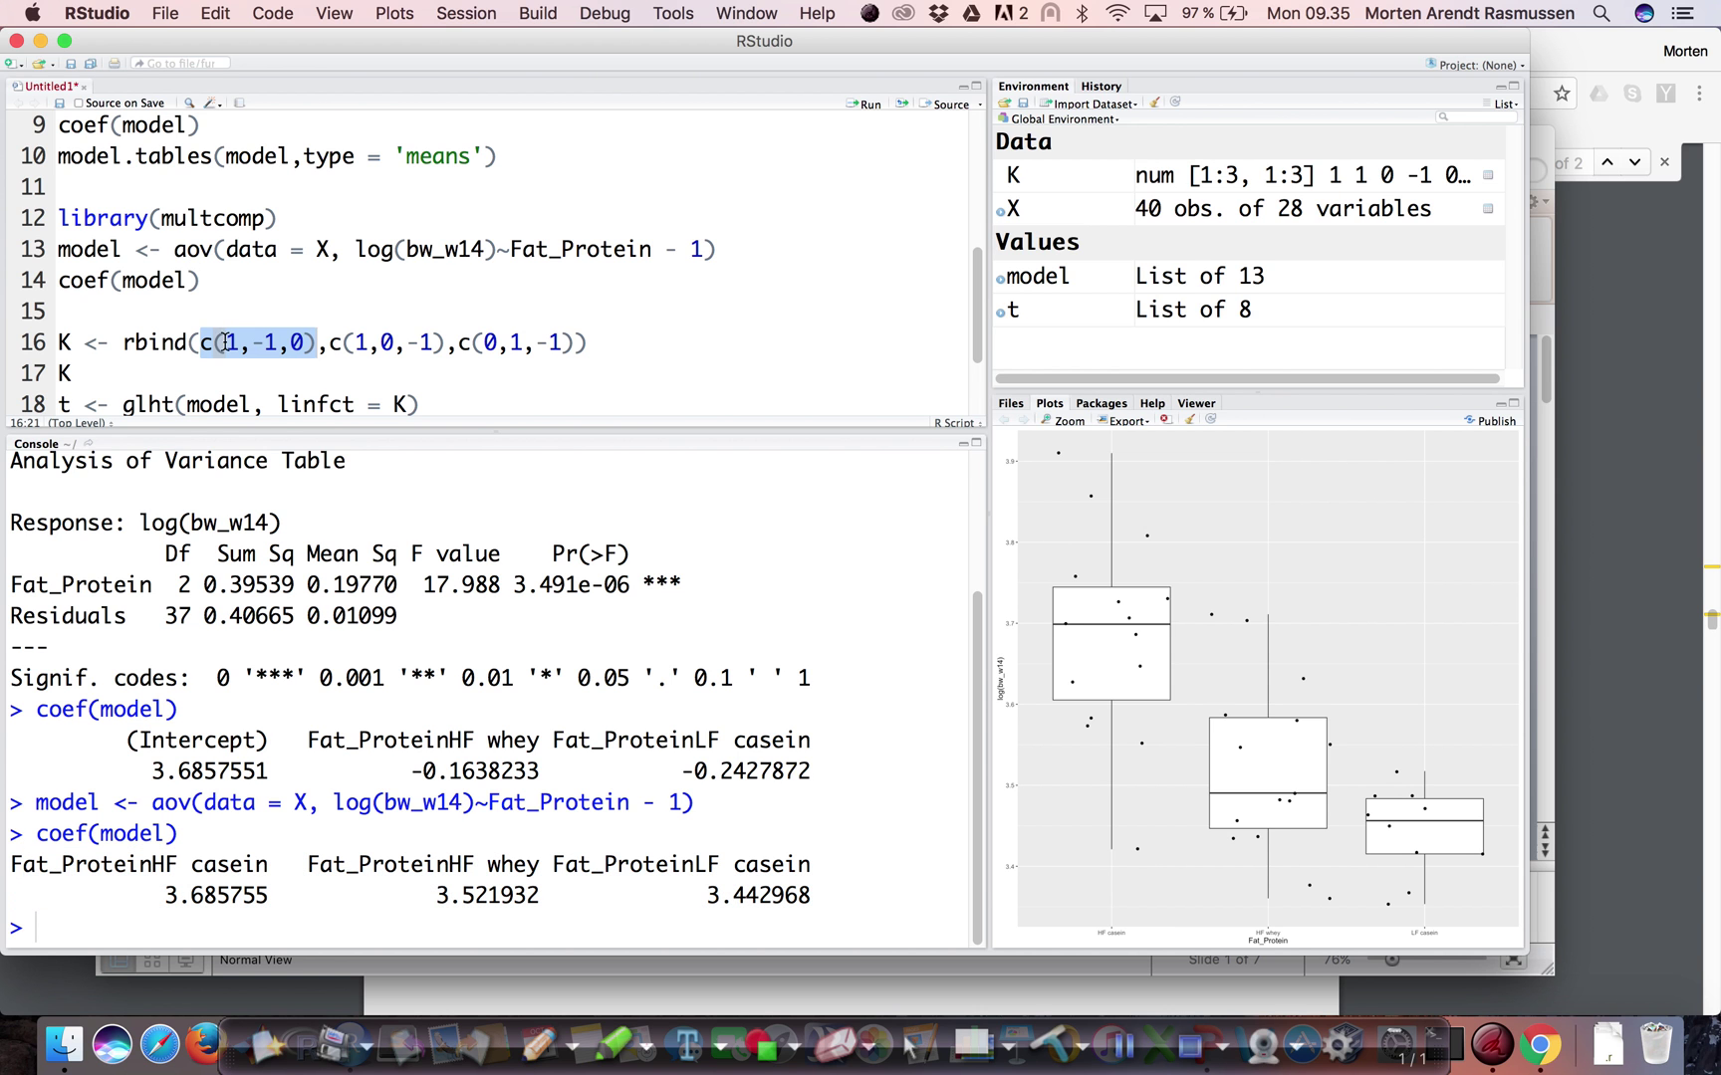
{"action": "key", "text": "shift+Left"}
{"action": "key", "text": "Right"}
{"action": "key", "text": "Right"}
{"action": "key", "text": "Right"}
{"action": "key", "text": "shift+Left"}
{"action": "key", "text": "shift+Left"}
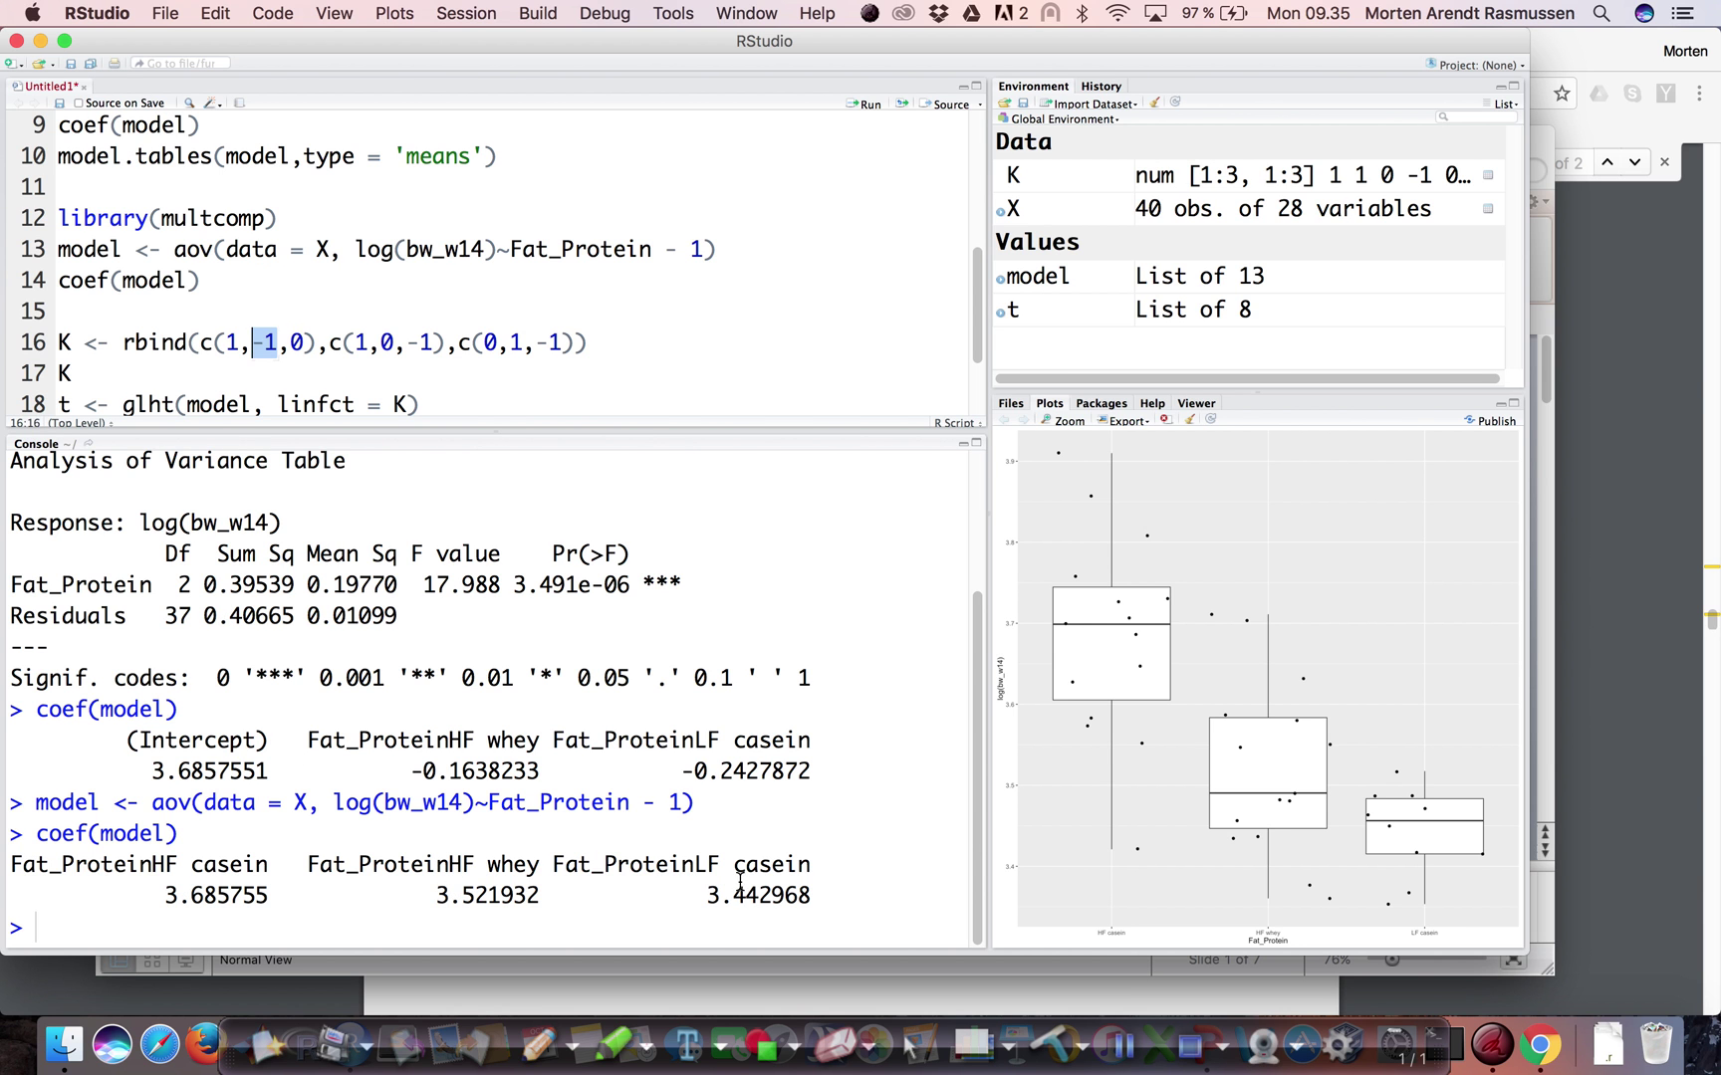
Step: Match the second and third contrast rows to their means and run the K definition
{"action": "left_click_drag", "start_coordinate": [164, 895], "coordinate": [542, 889]}
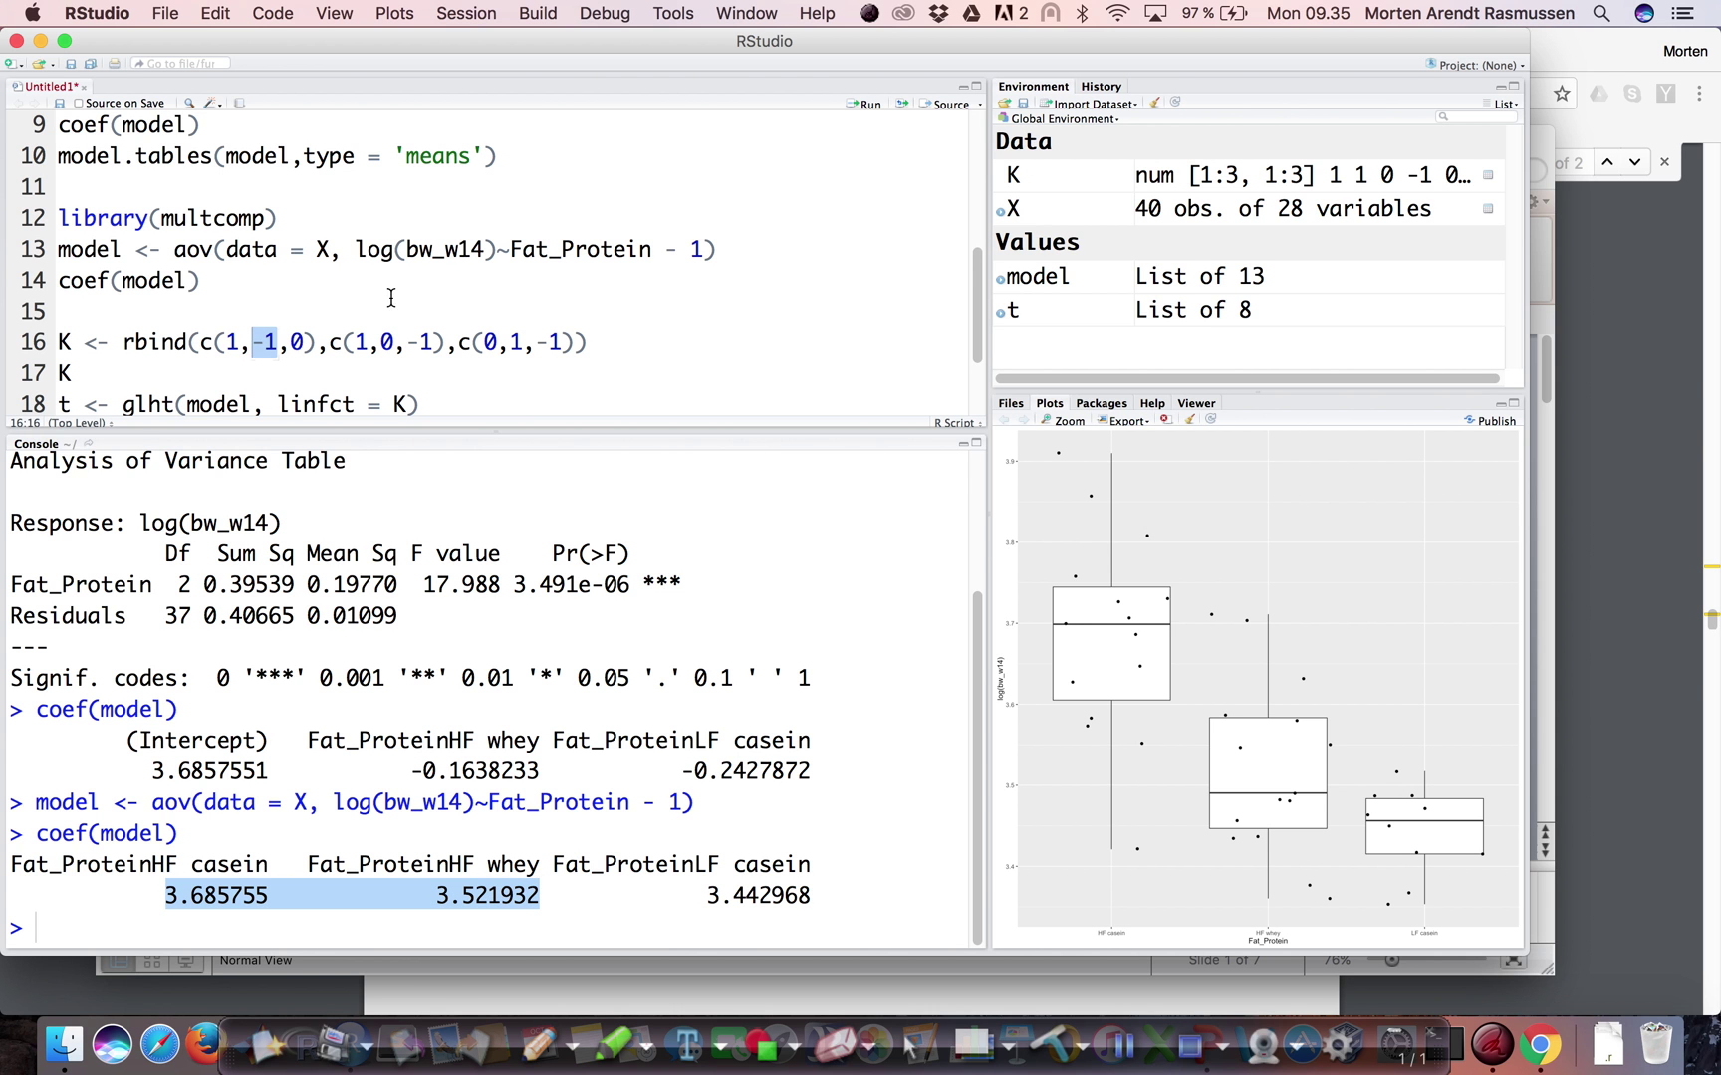
{"action": "left_click_drag", "start_coordinate": [330, 342], "coordinate": [444, 343]}
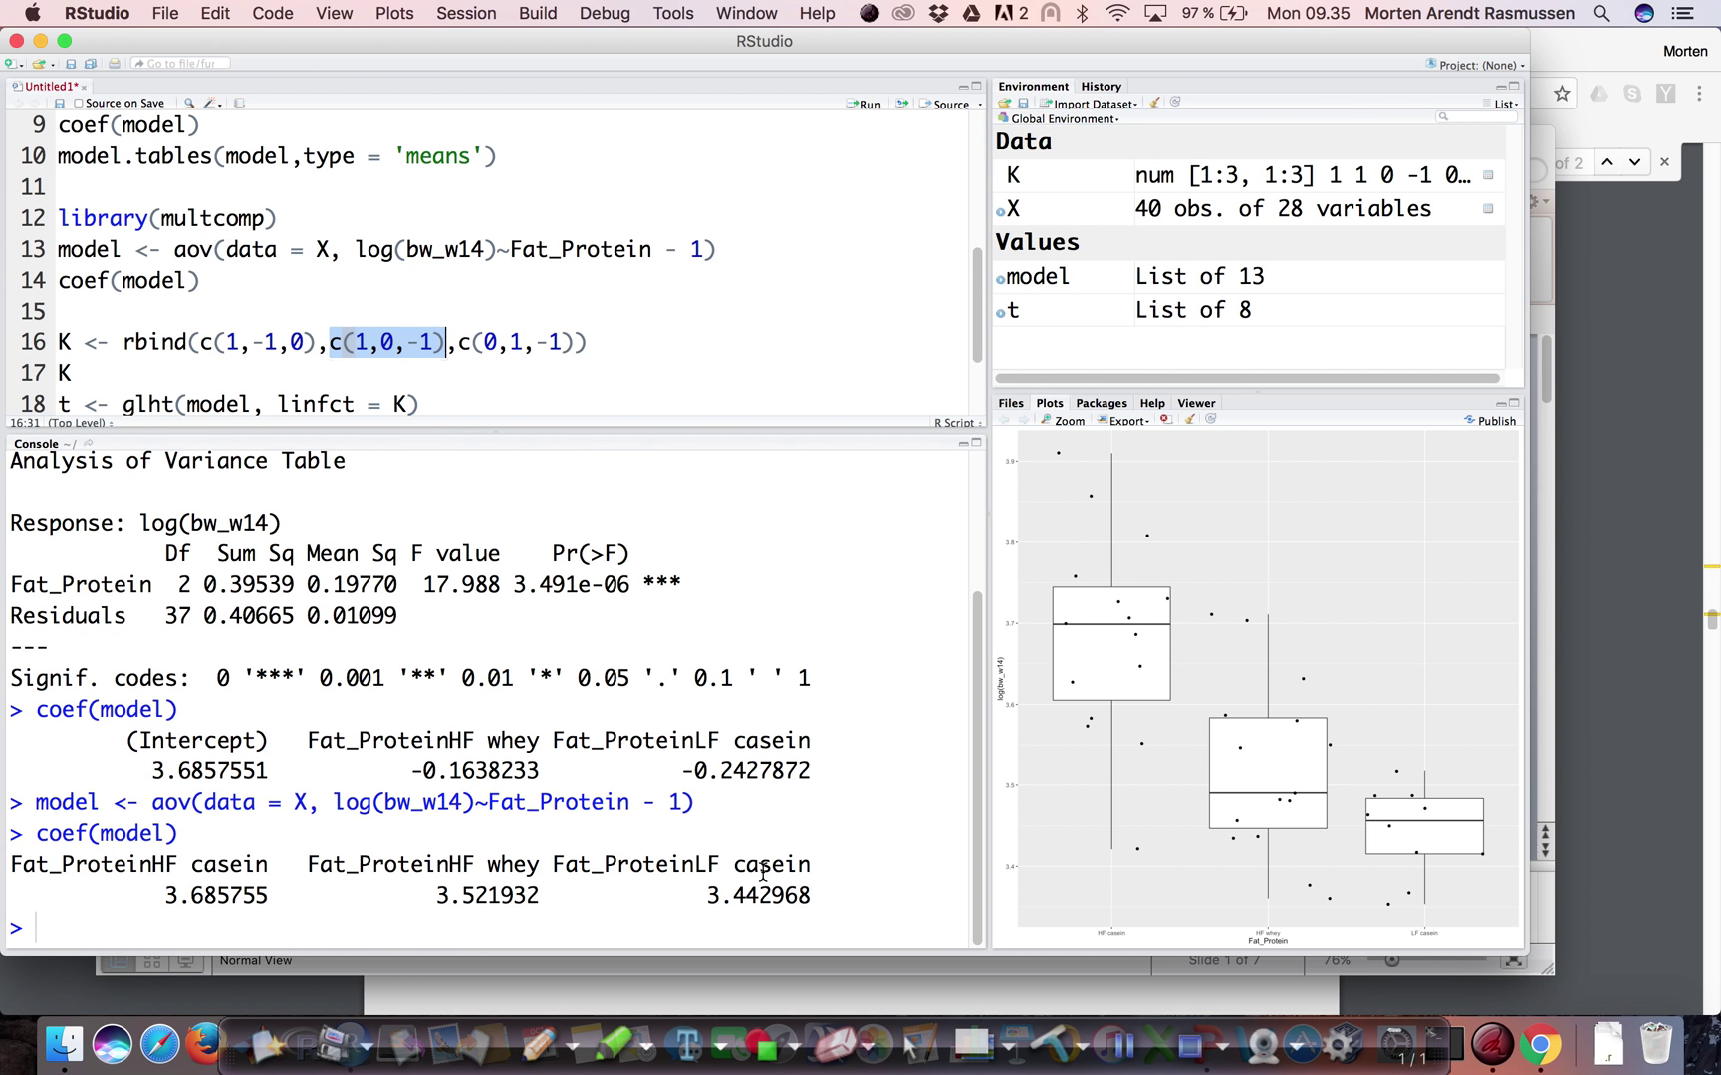
{"action": "left_click_drag", "start_coordinate": [164, 899], "coordinate": [298, 893]}
{"action": "left_click_drag", "start_coordinate": [706, 894], "coordinate": [812, 896]}
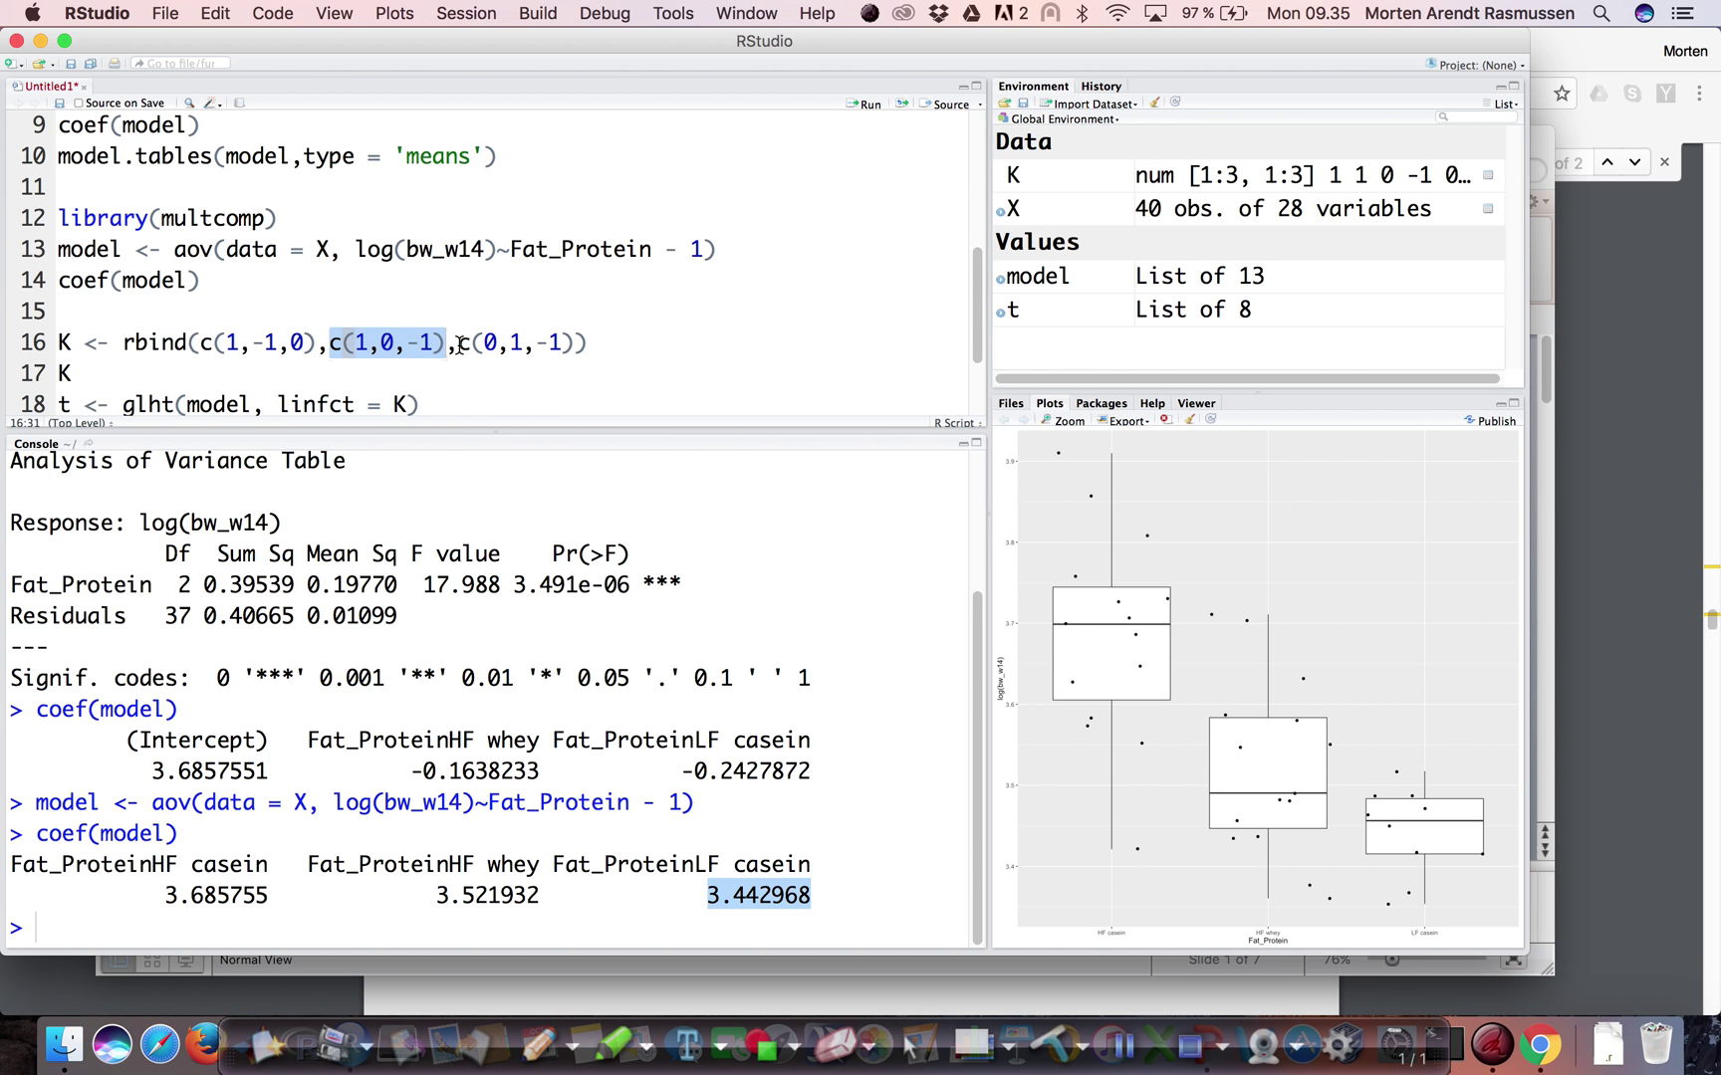
{"action": "left_click_drag", "start_coordinate": [458, 344], "coordinate": [577, 344]}
{"action": "left_click", "coordinate": [192, 344]}
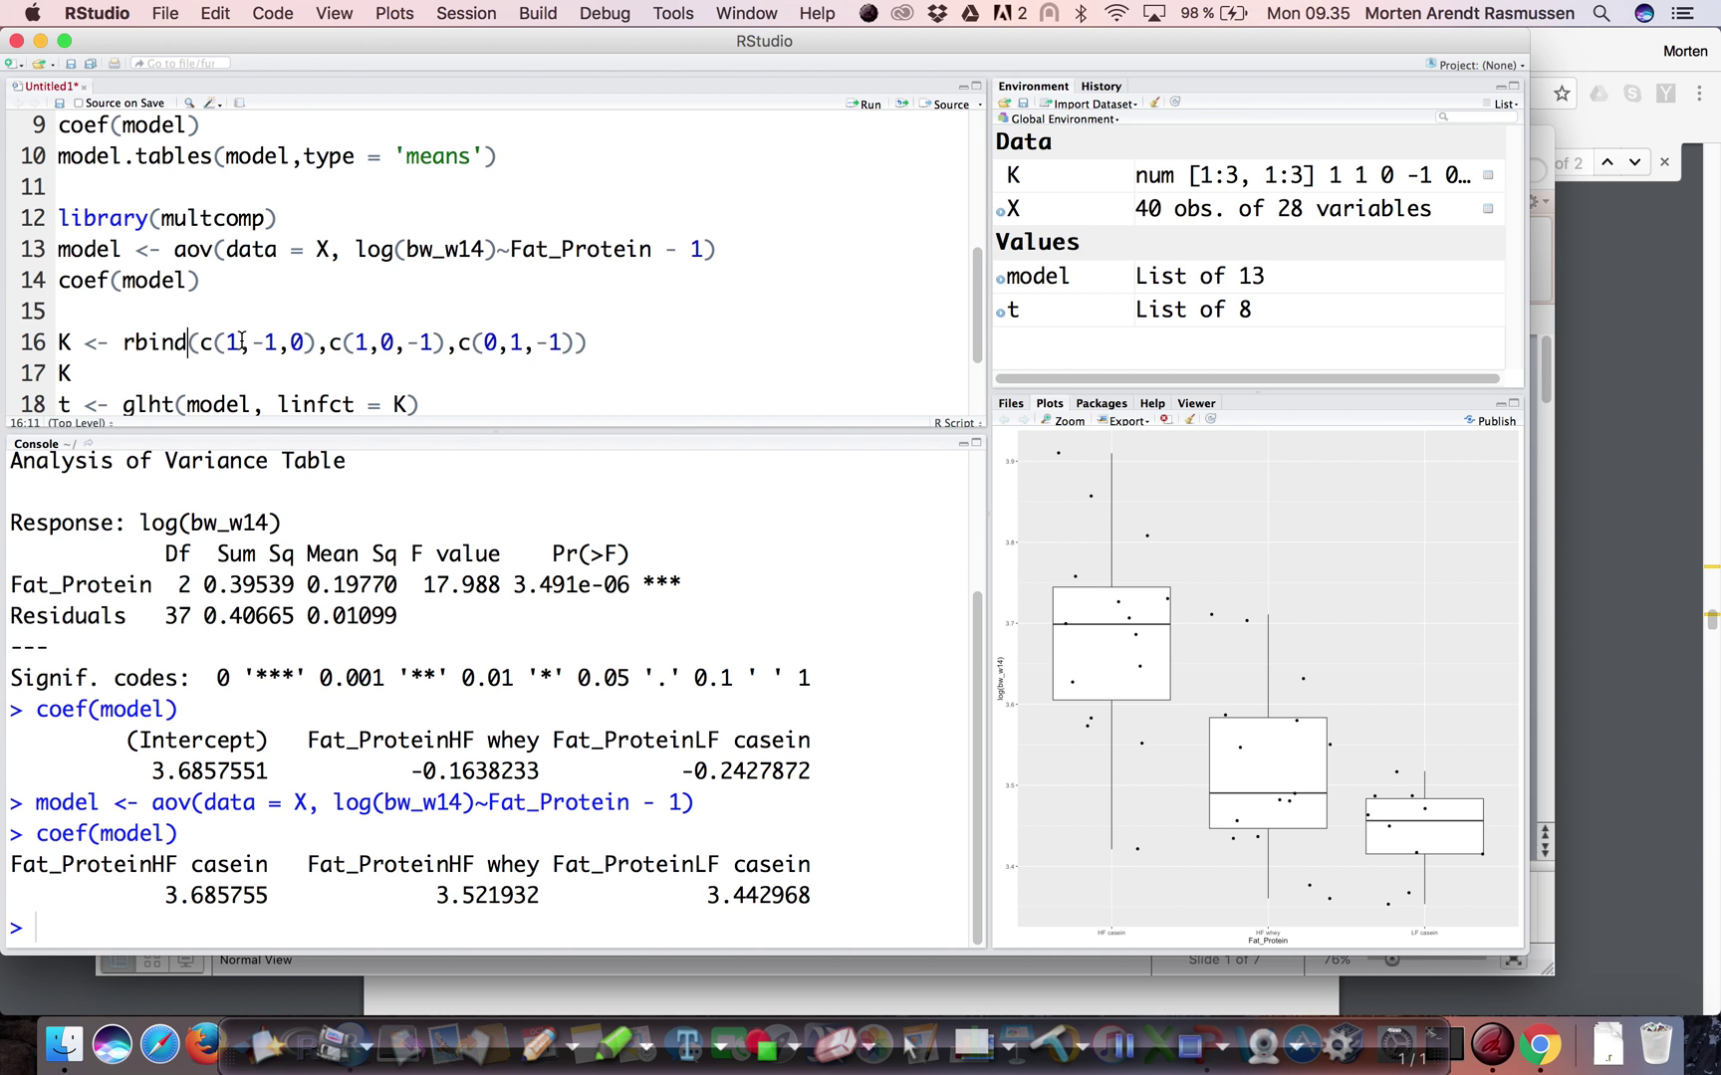
{"action": "key", "text": "super+Return"}
{"action": "key", "text": "super+Return"}
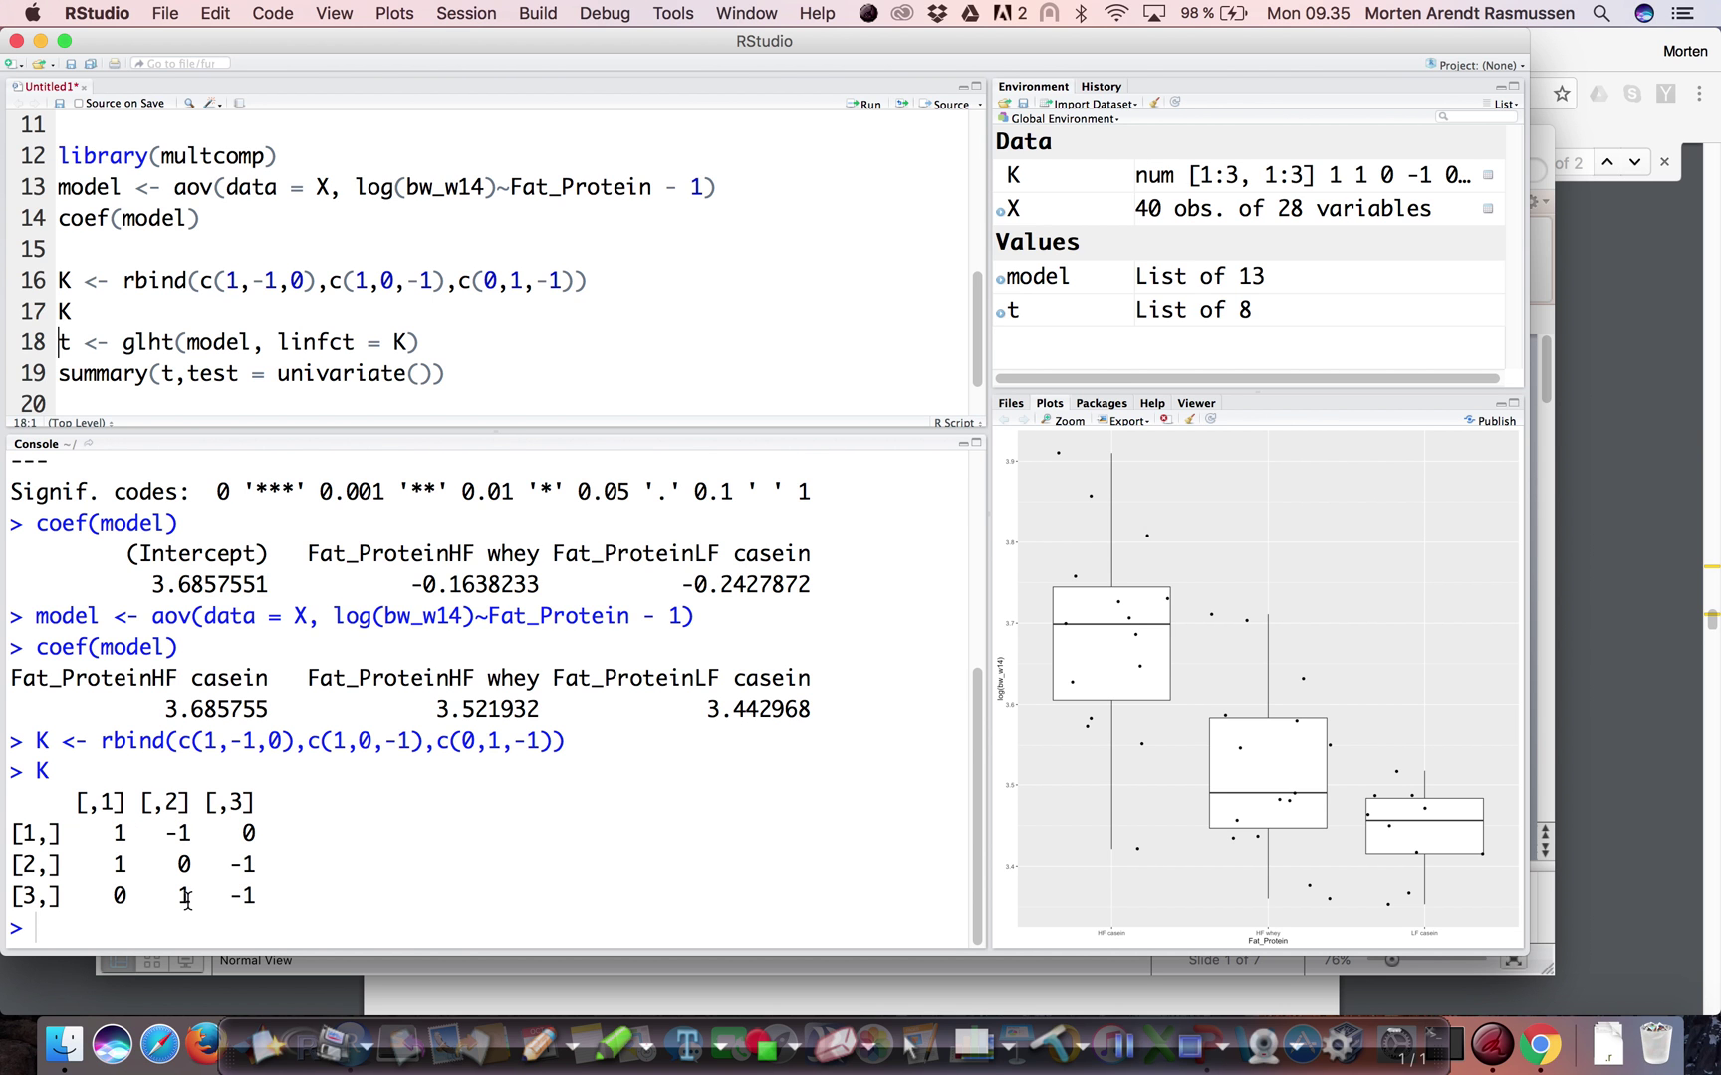
Step: Step through line 18's glht(model, linfct = K) call, highlighting the function name, model and contrast matrix arguments
{"action": "left_click", "coordinate": [198, 345]}
{"action": "key", "text": "Up"}
{"action": "key", "text": "Down"}
{"action": "key", "text": "alt+Left"}
{"action": "key", "text": "alt+shift+Right"}
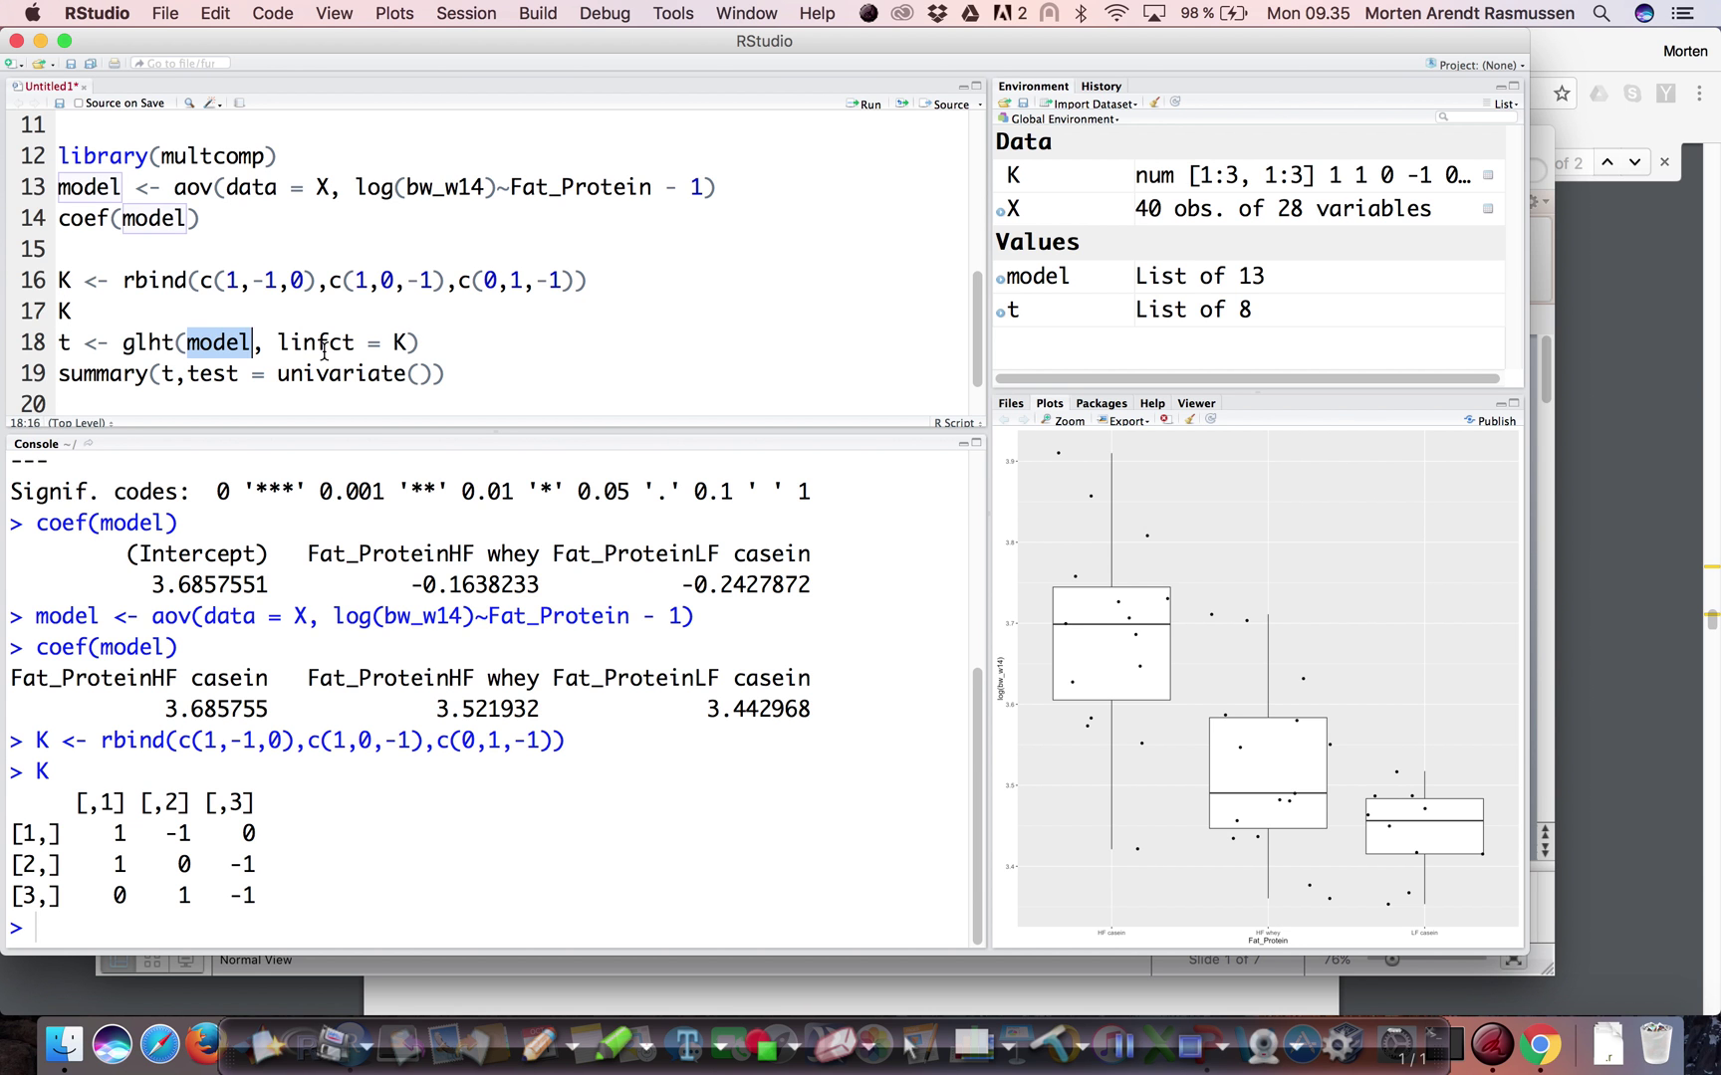
{"action": "key", "text": "alt+Left"}
{"action": "key", "text": "Left"}
{"action": "key", "text": "alt+shift+Left"}
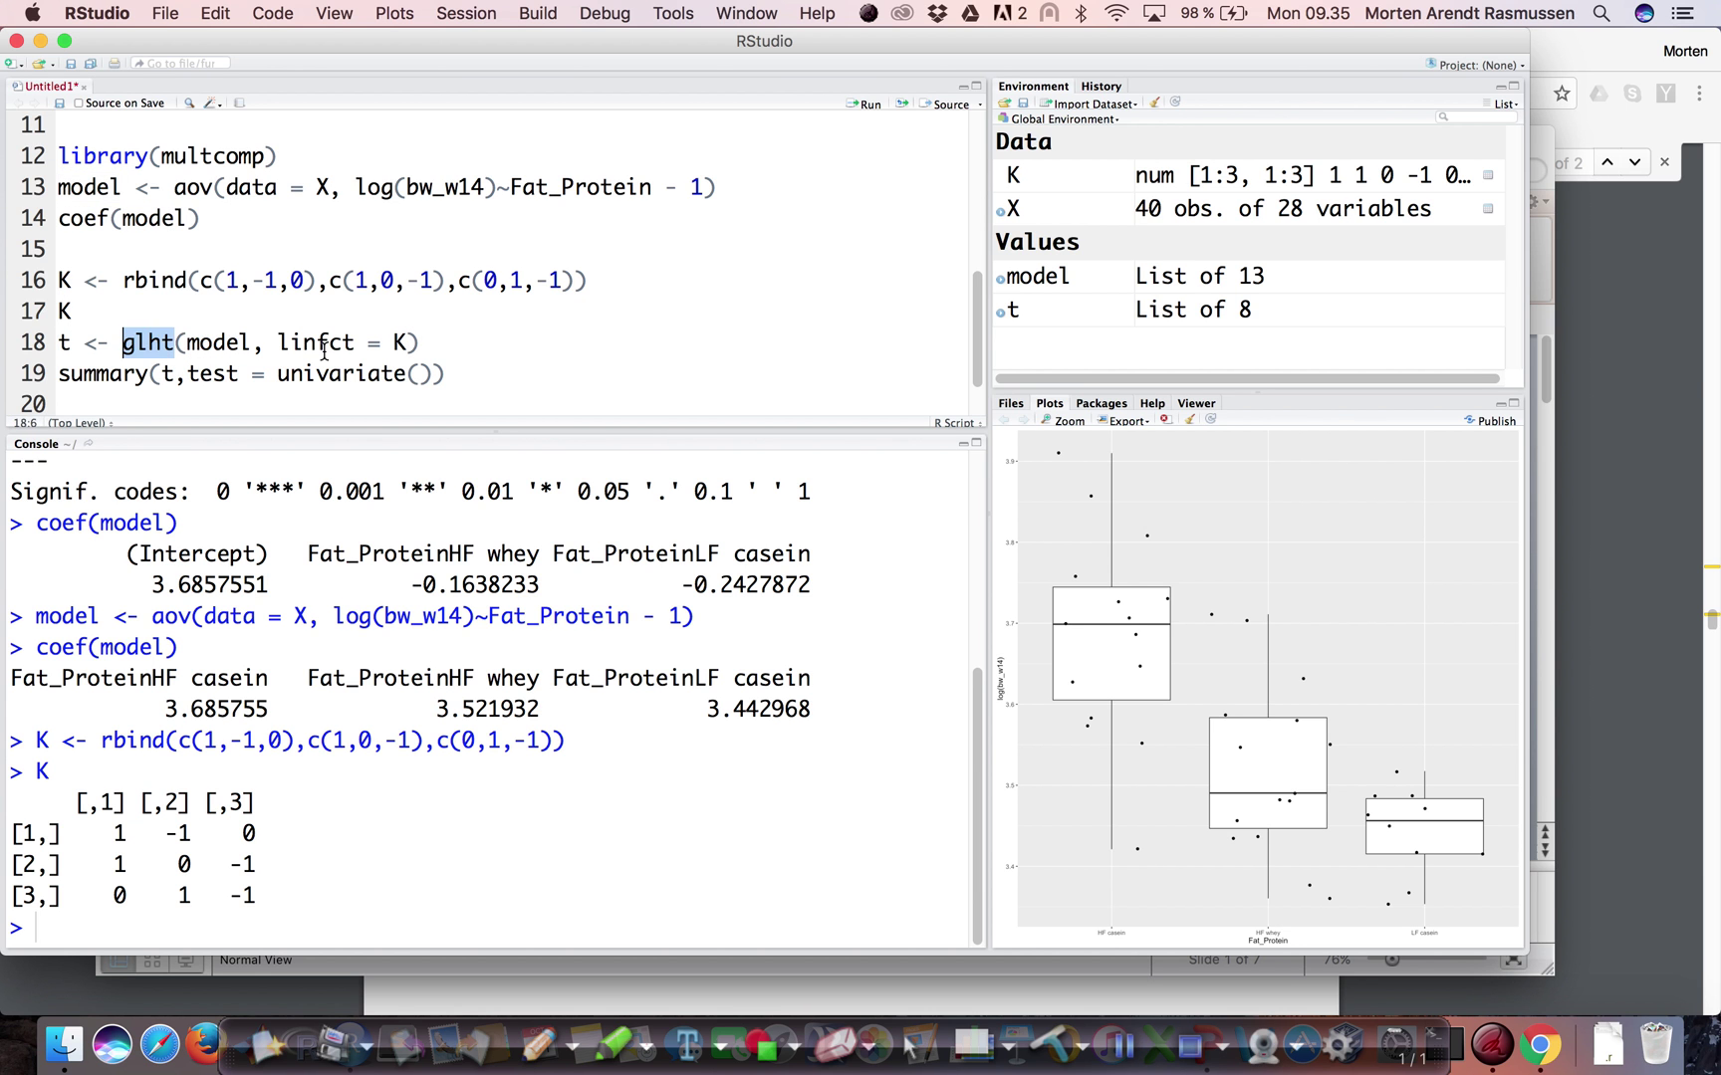
{"action": "key", "text": "Right"}
{"action": "key", "text": "Right"}
{"action": "key", "text": "alt+shift+Right"}
{"action": "key", "text": "Right"}
{"action": "key", "text": "alt+Right"}
{"action": "key", "text": "alt+shift+Right"}
{"action": "key", "text": "alt+shift+Right"}
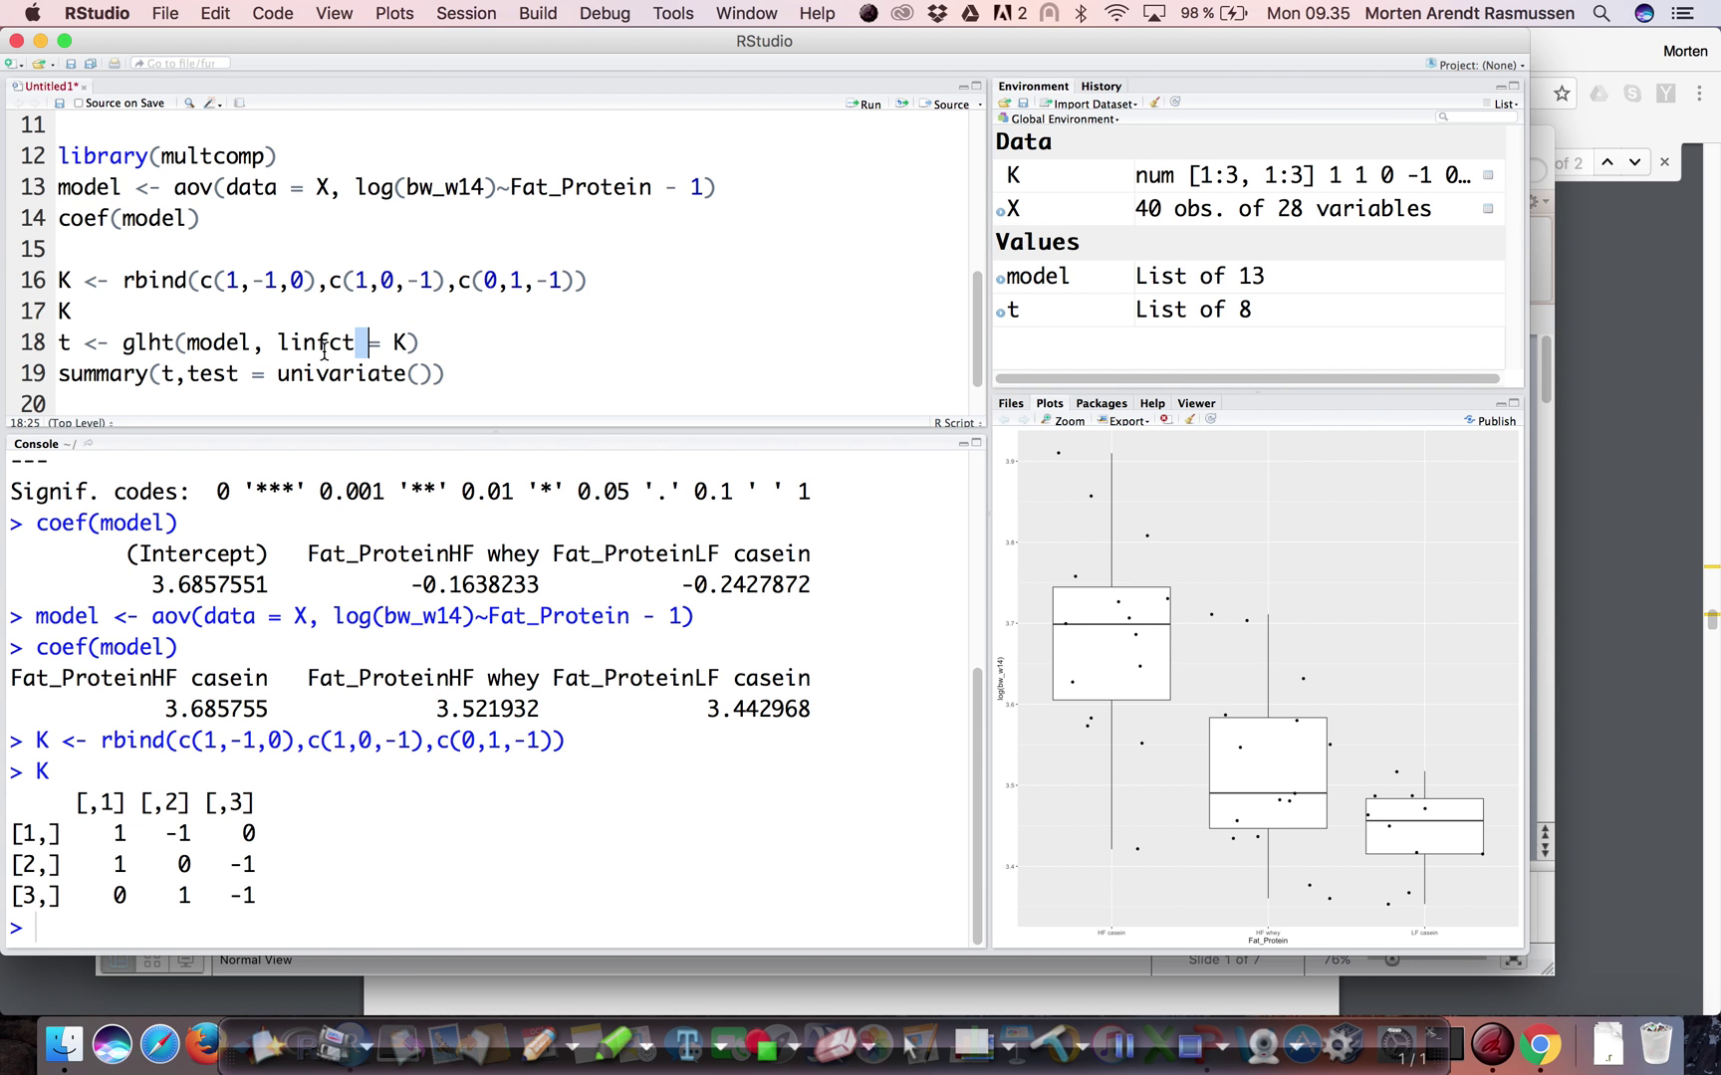
{"action": "key", "text": "Right"}
Step: Fit t <- glht(model, linfct = K) and print t's estimates 0.16382, 0.24279 and 0.07896
{"action": "key", "text": "ctrl+Return"}
{"action": "key", "text": "shift+Right"}
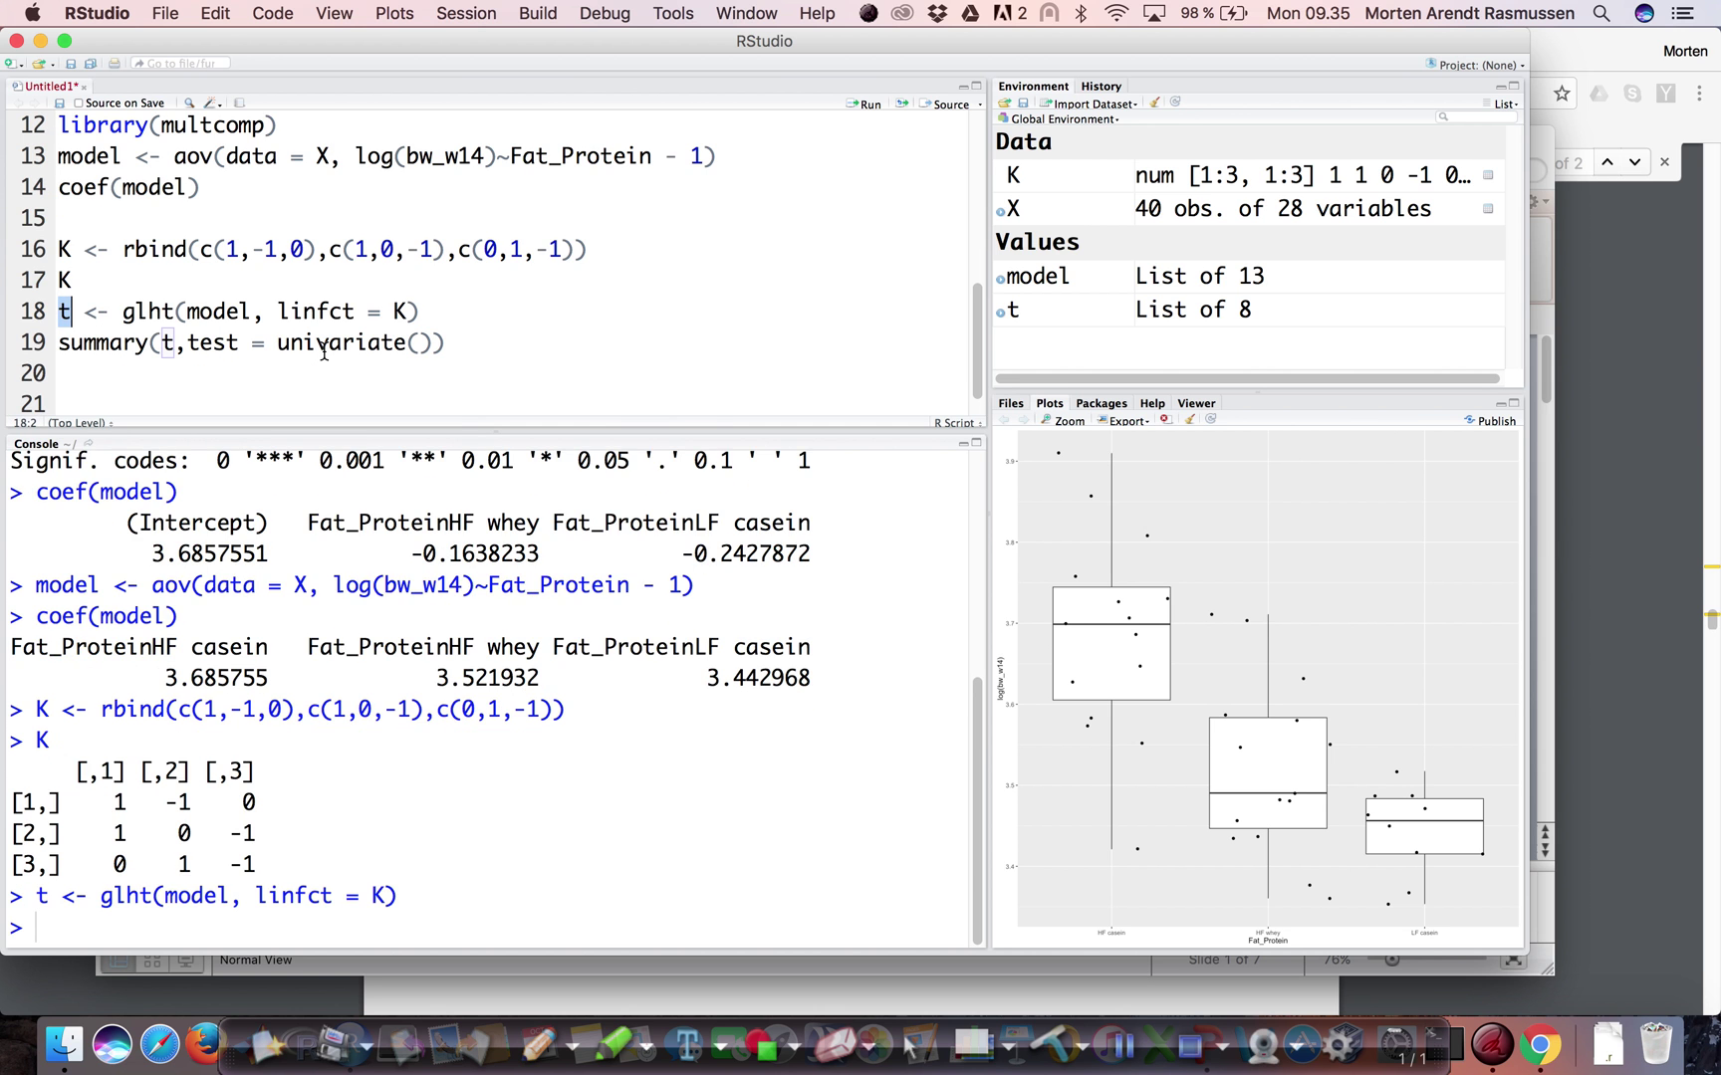
{"action": "key", "text": "ctrl+Return"}
{"action": "scroll", "coordinate": [234, 737], "scroll_direction": "up", "scroll_amount": 1}
{"action": "scroll", "coordinate": [219, 757], "scroll_direction": "down", "scroll_amount": 1}
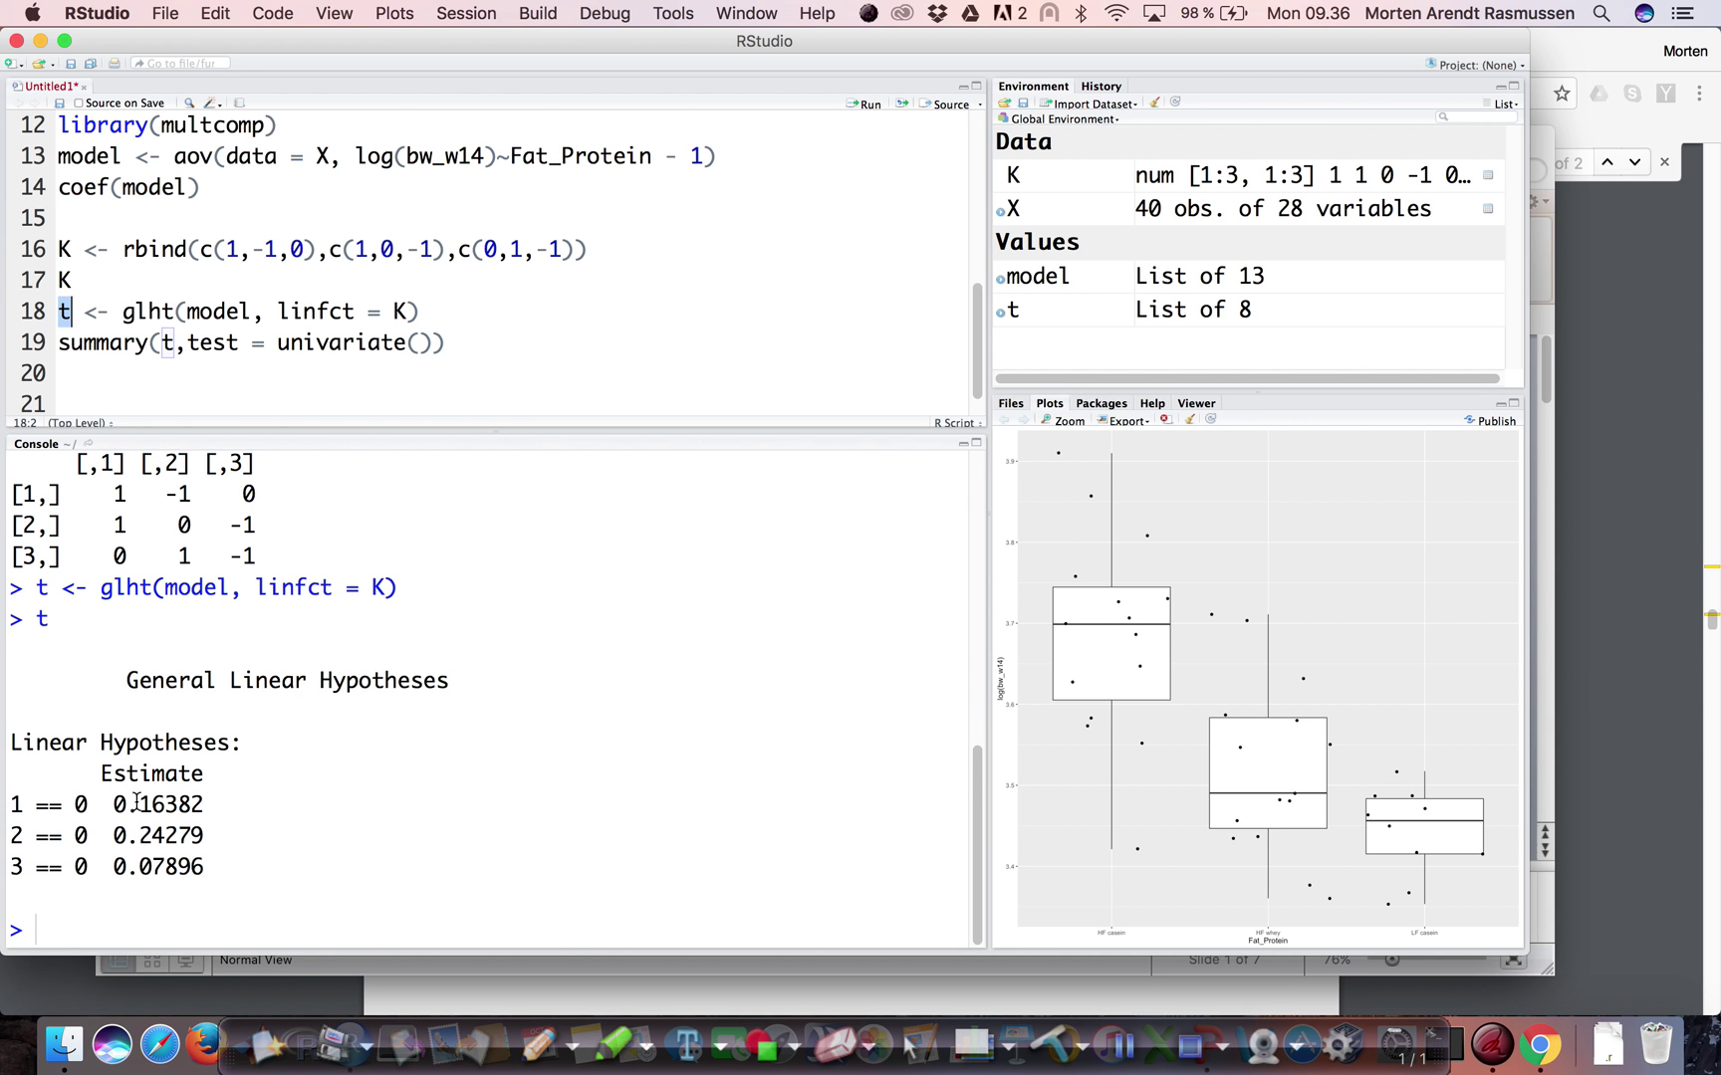
{"action": "scroll", "coordinate": [209, 713], "scroll_direction": "up", "scroll_amount": 3}
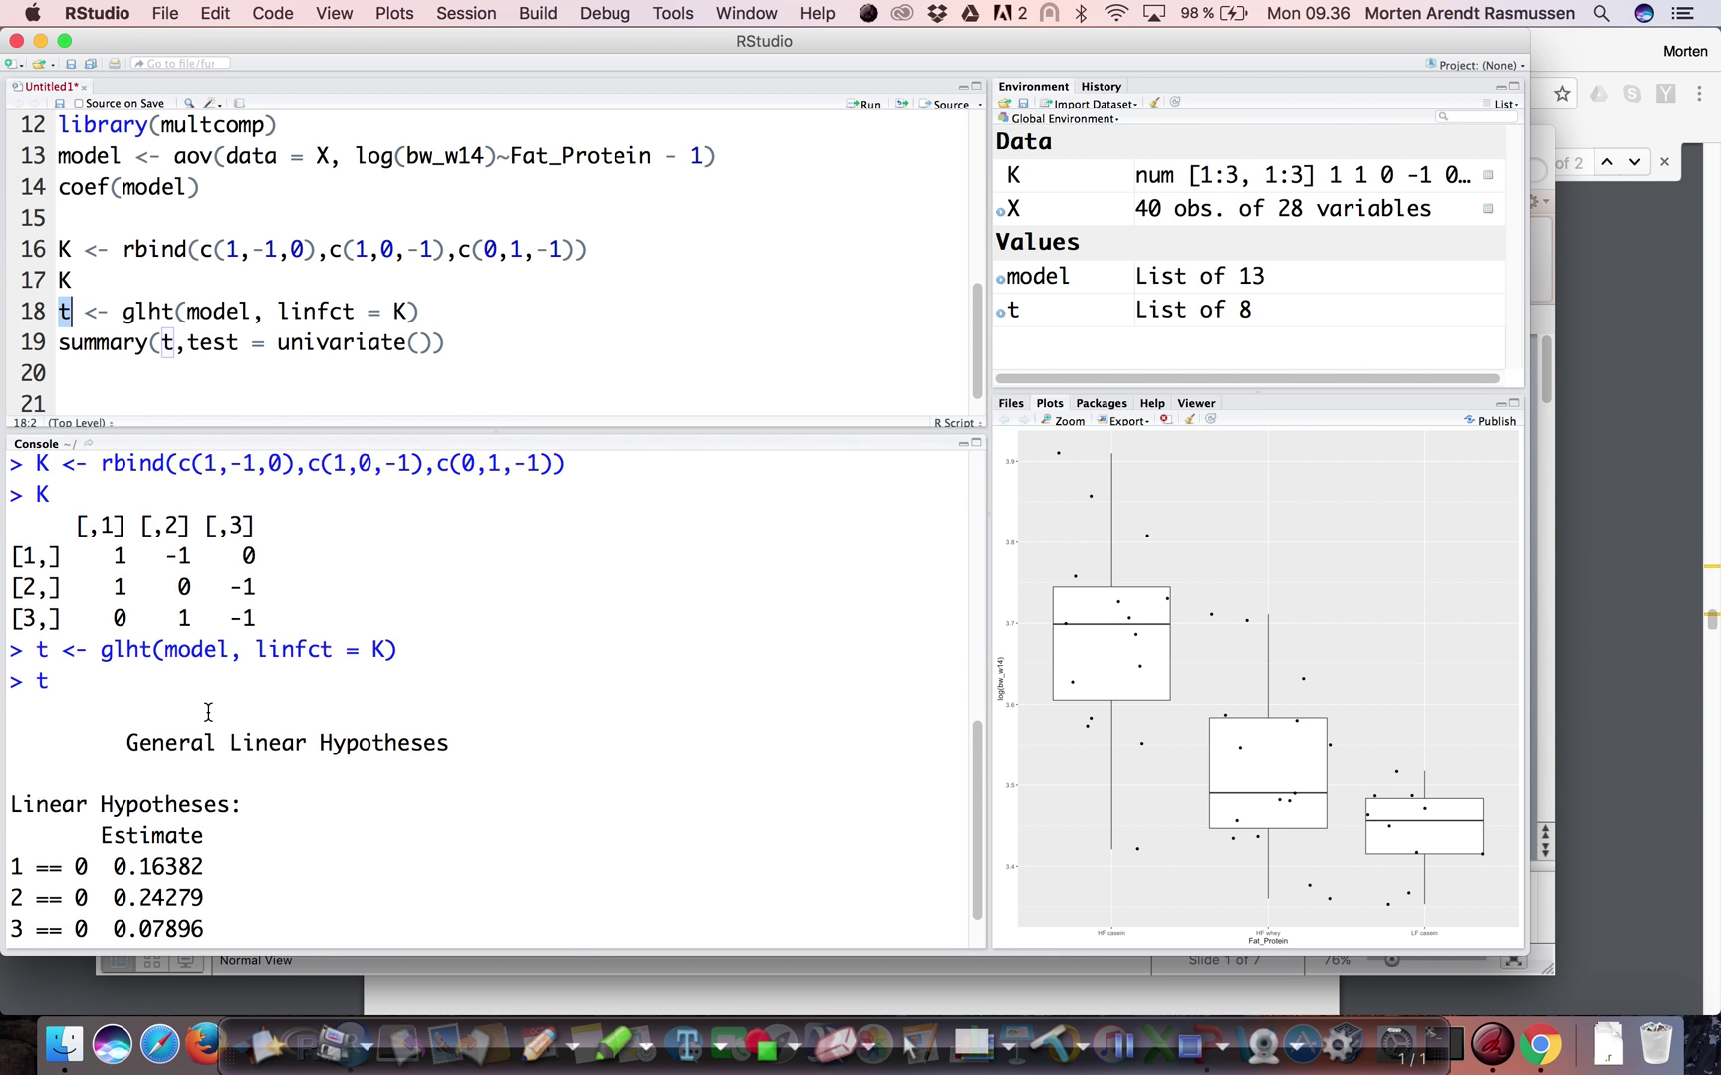
{"action": "scroll", "coordinate": [242, 703], "scroll_direction": "down", "scroll_amount": 1}
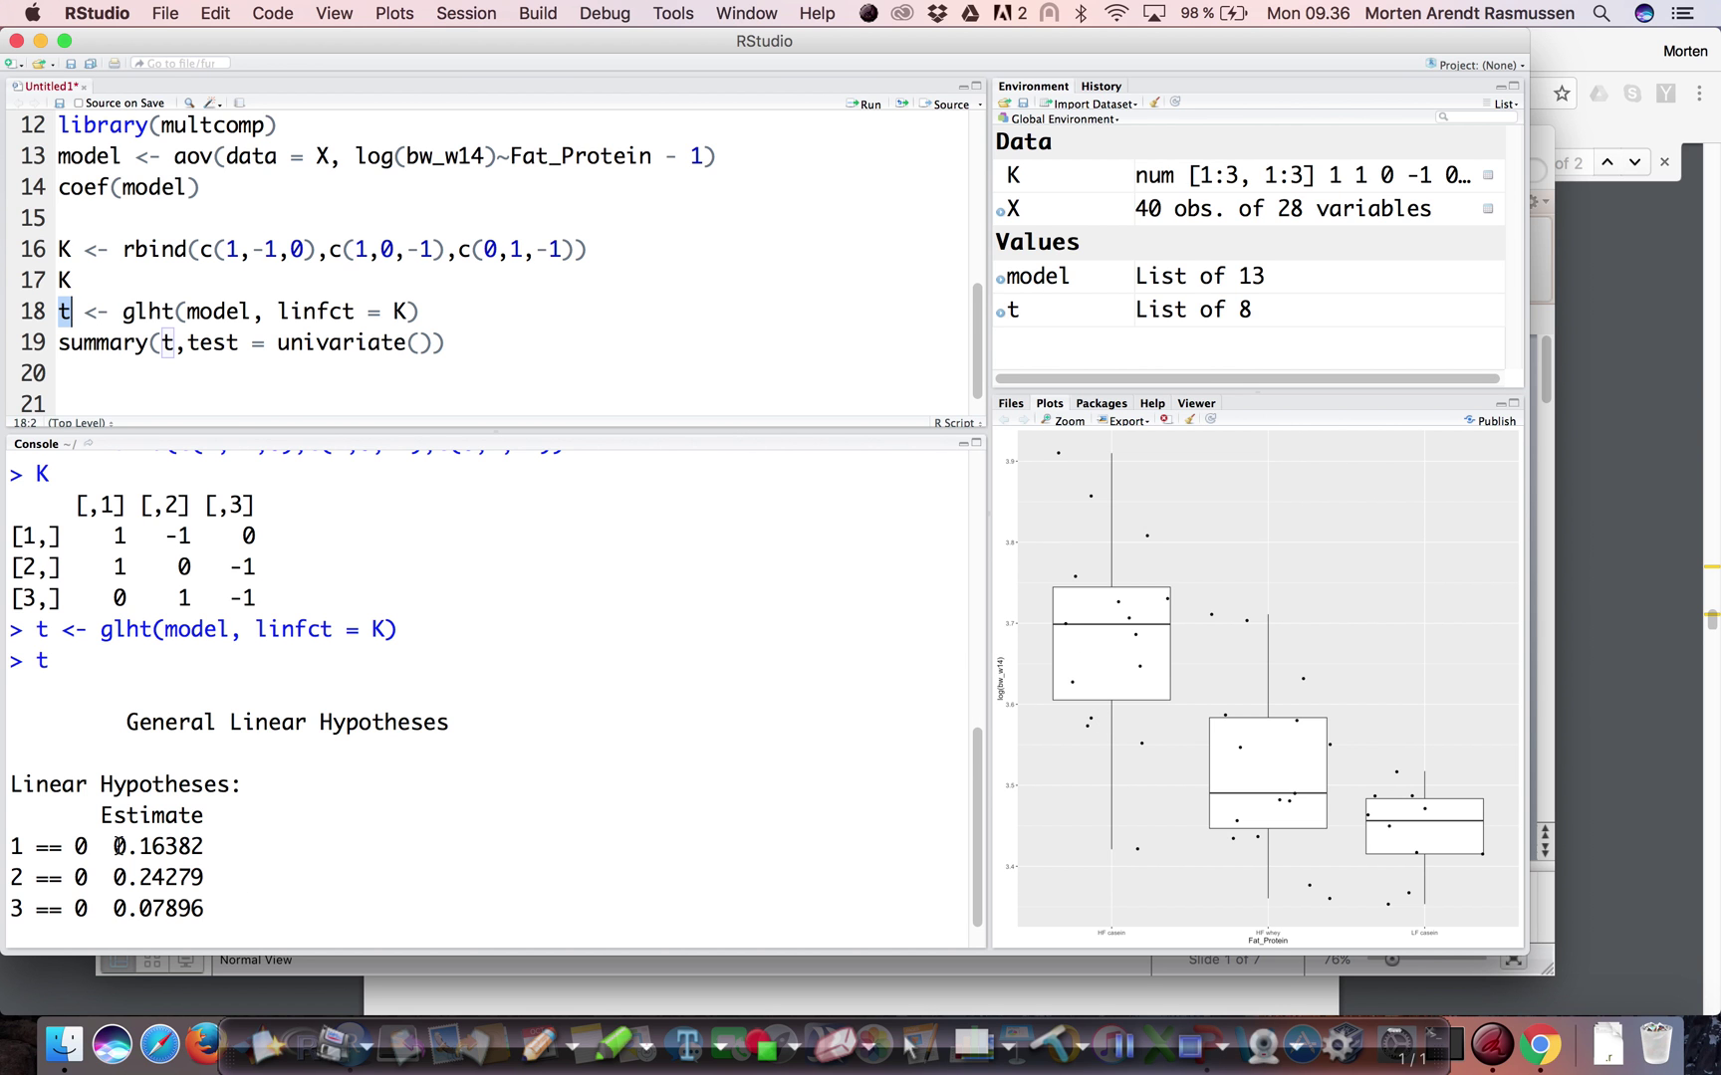
Step: Highlight the first two contrast estimates in the console, then move to the summary line
{"action": "left_click_drag", "start_coordinate": [115, 846], "coordinate": [213, 843]}
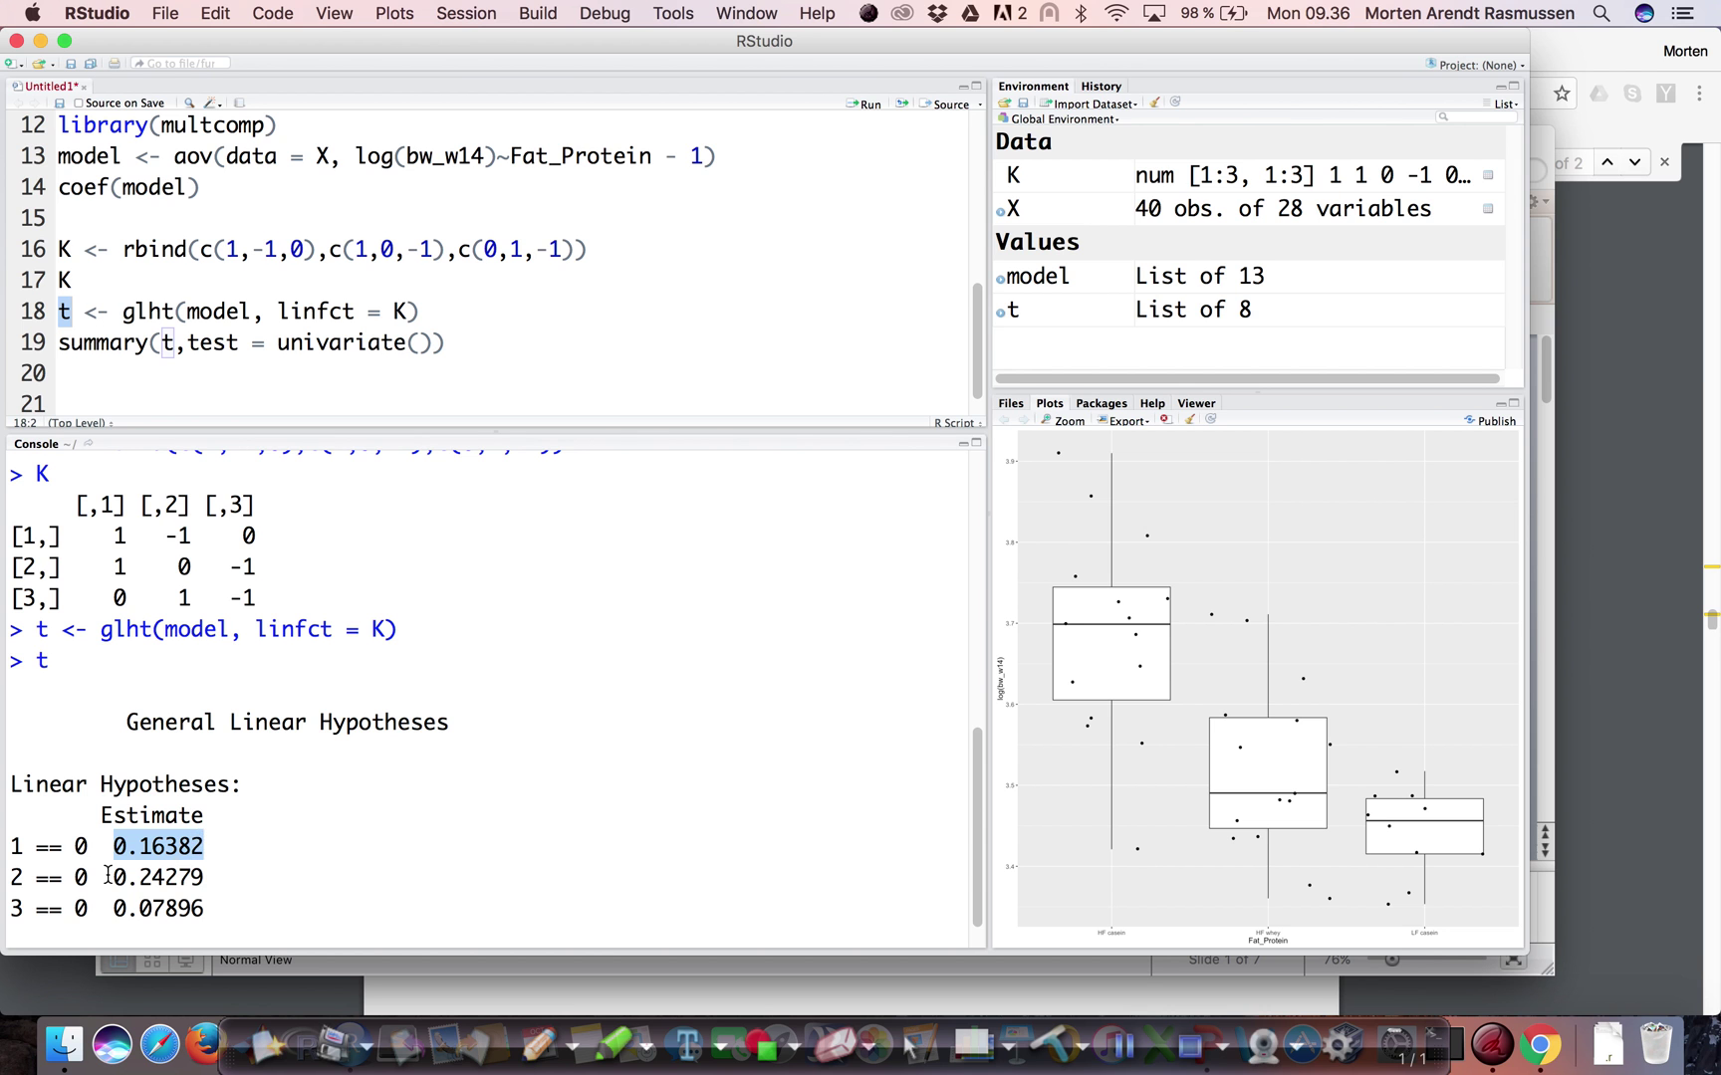
{"action": "left_click_drag", "start_coordinate": [115, 878], "coordinate": [220, 878]}
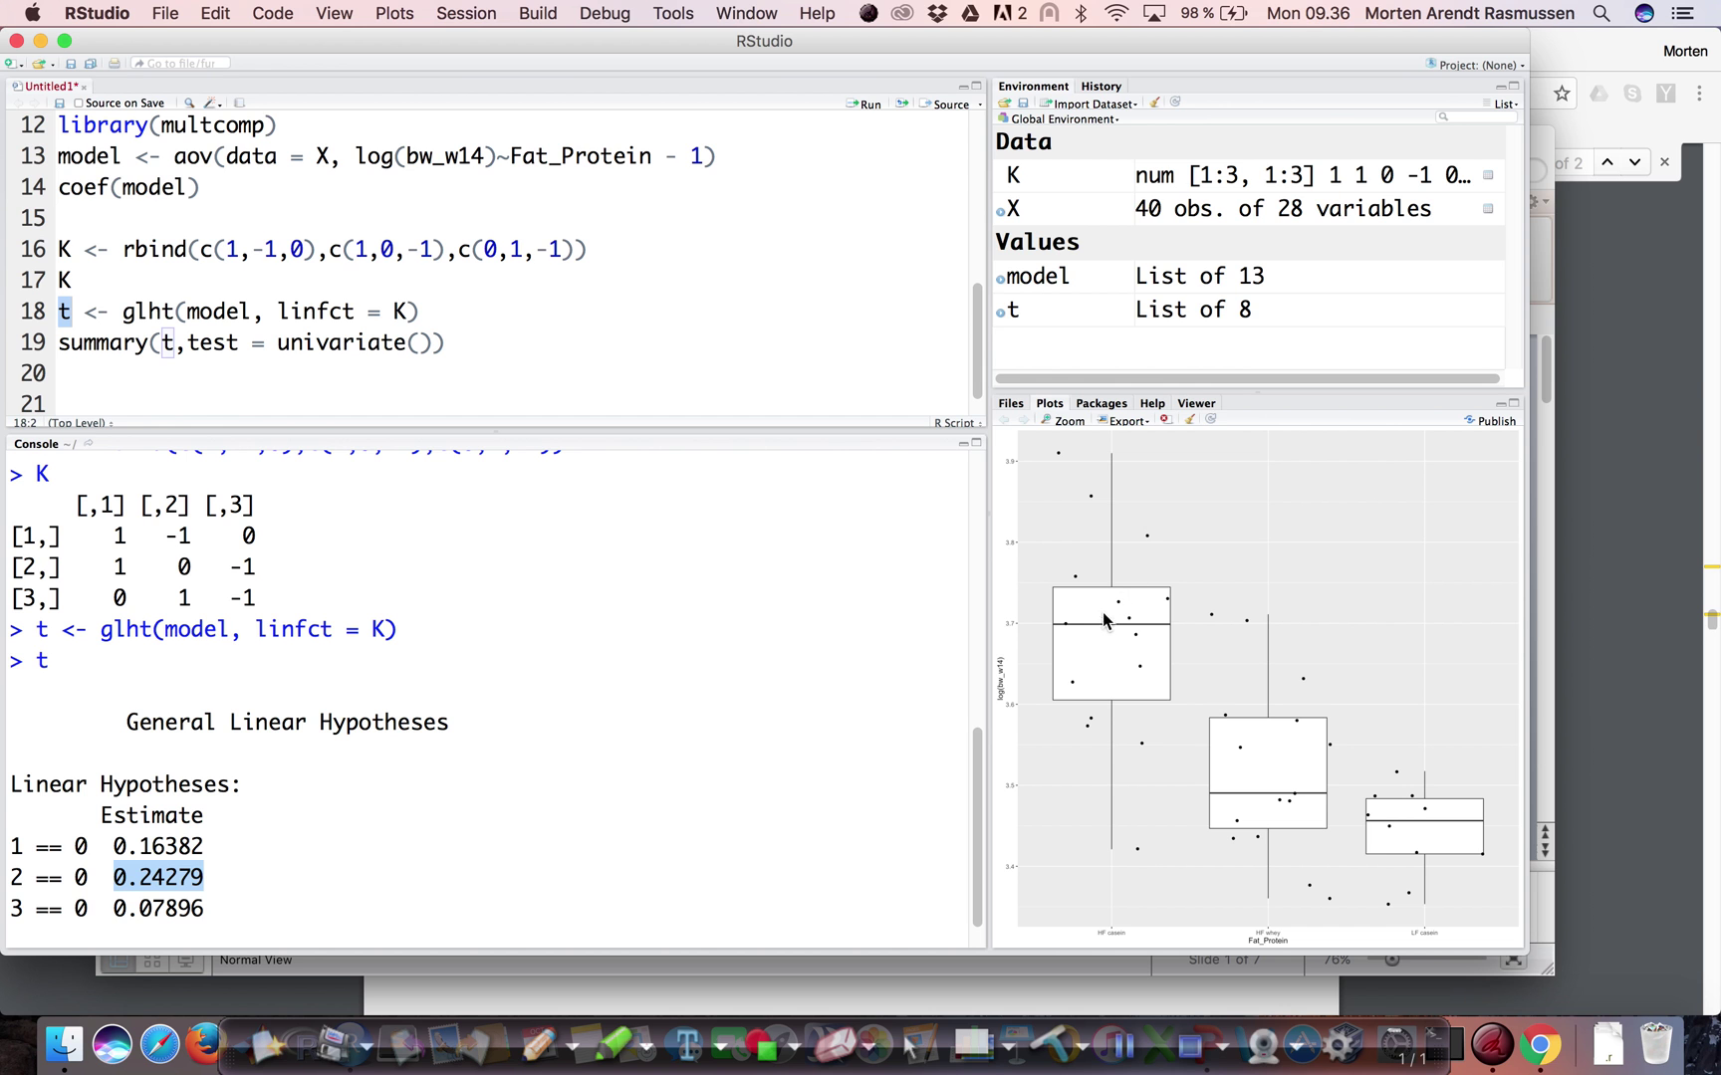
{"action": "left_click", "coordinate": [318, 338]}
{"action": "key", "text": "super+Left"}
{"action": "key", "text": "shift+super+Right"}
{"action": "key", "text": "shift+super+Left"}
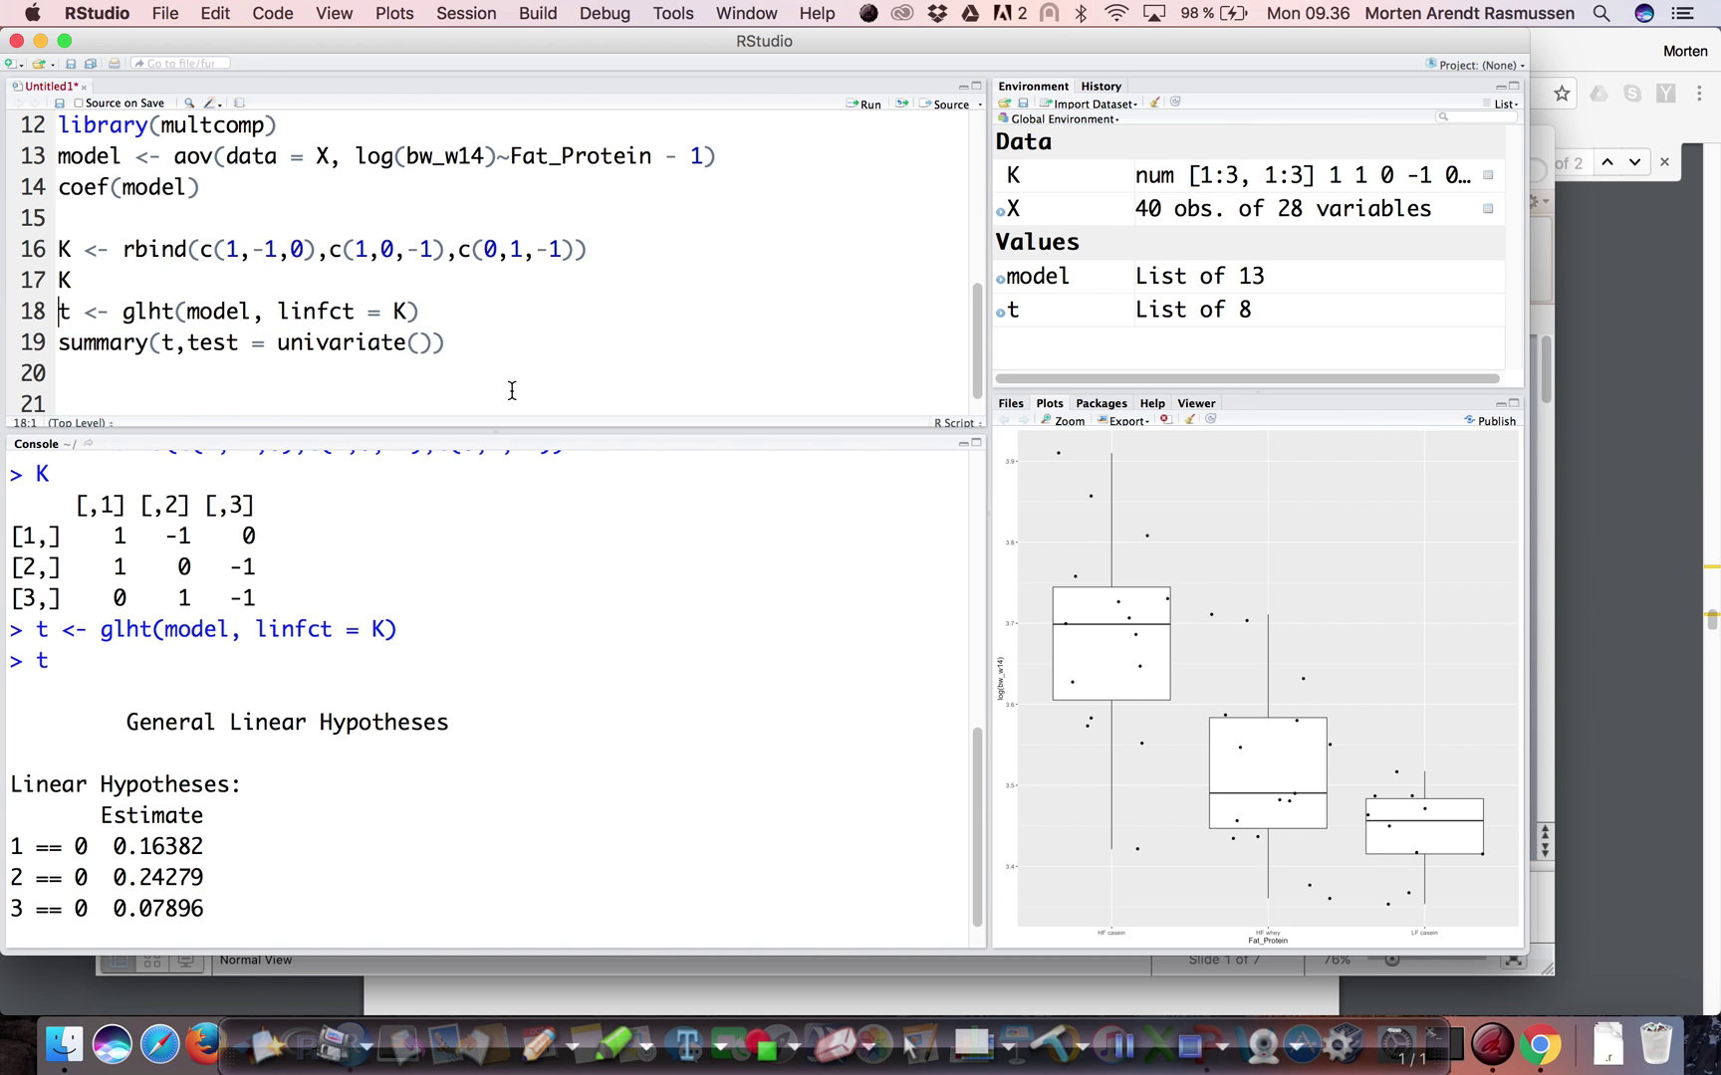
{"action": "key", "text": "Down"}
{"action": "key", "text": "Down"}
Step: Run summary(t, test = univariate()) and check the first two p-values, 0.000127 and 1.74e-06
{"action": "key", "text": "super+Return"}
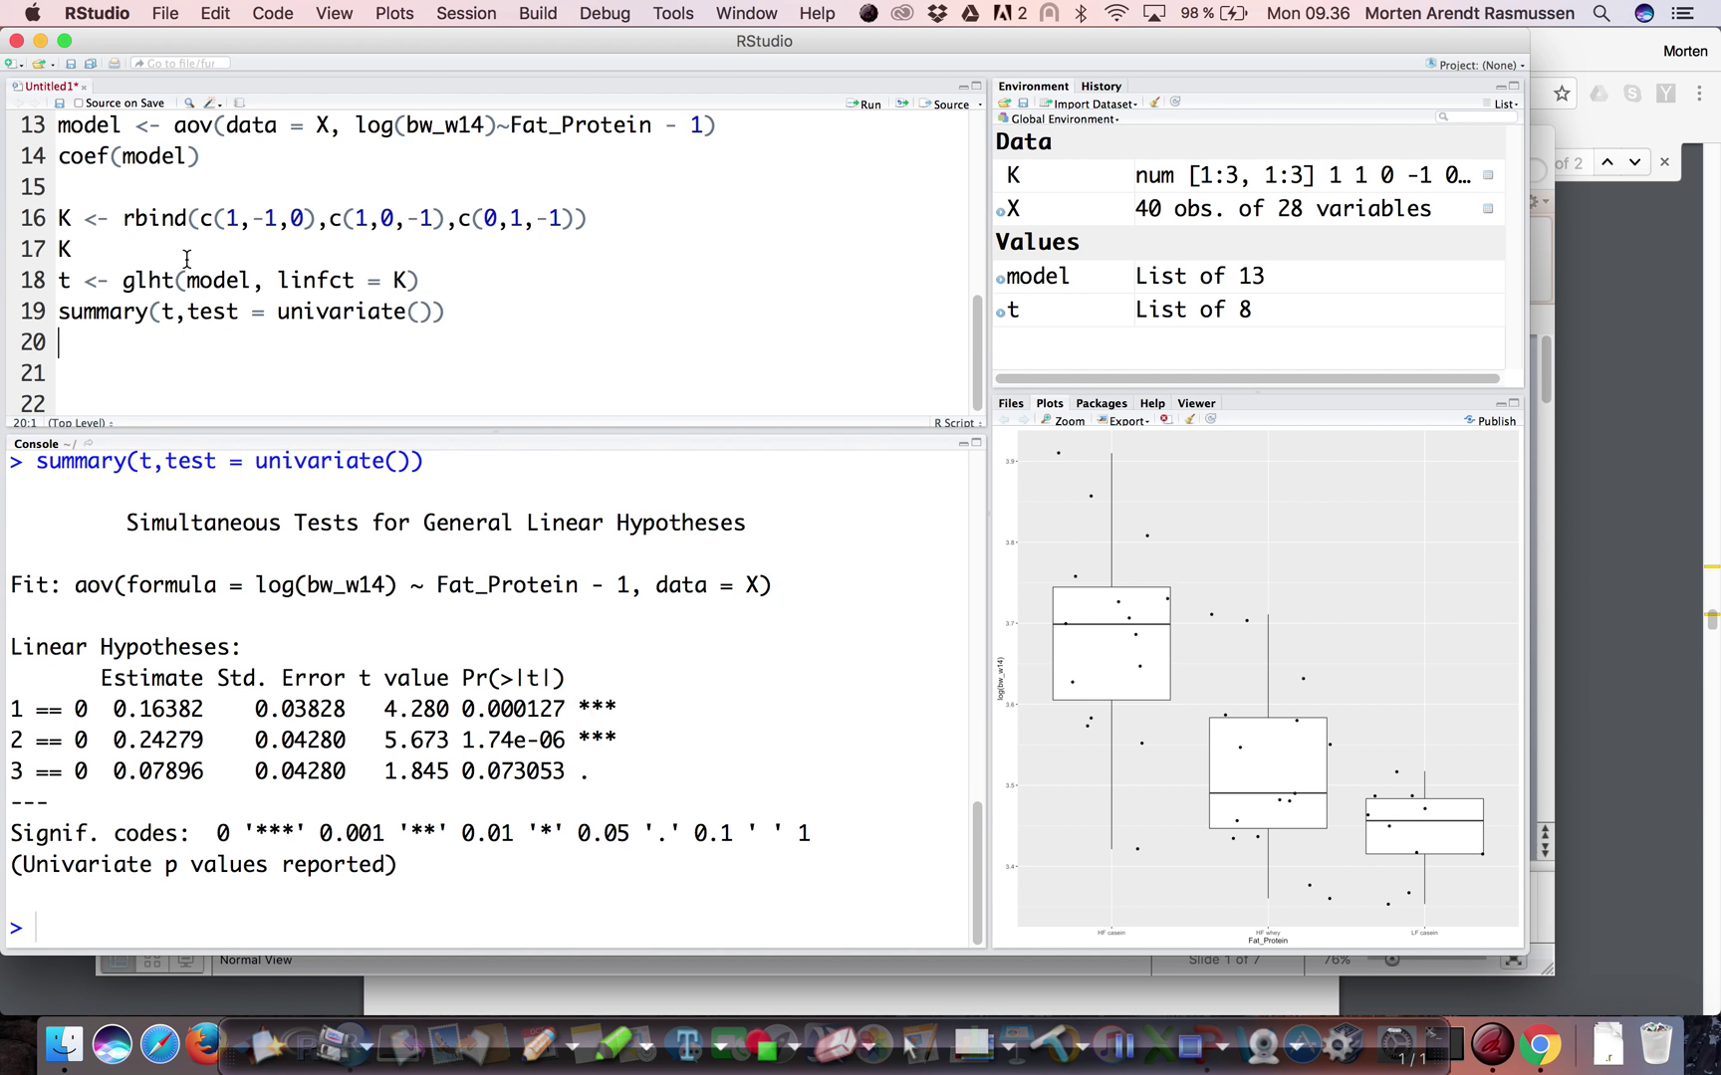
{"action": "left_click_drag", "start_coordinate": [187, 309], "coordinate": [434, 308]}
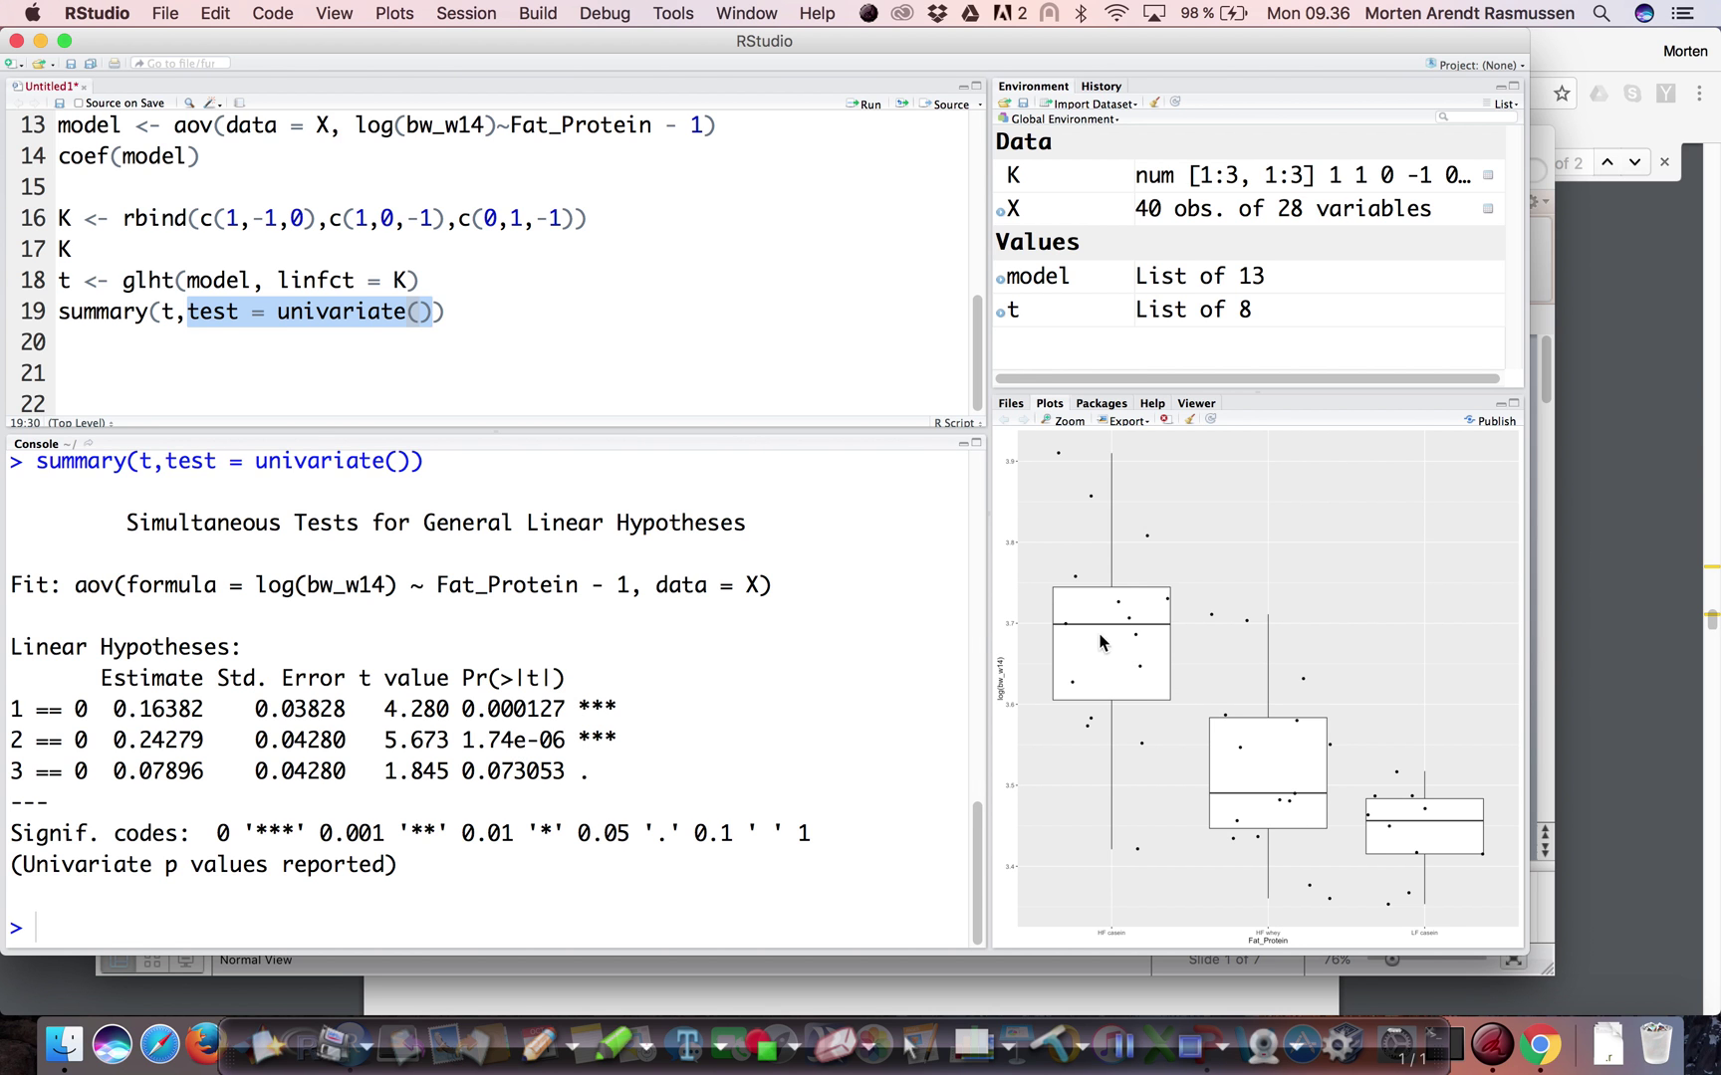
{"action": "left_click_drag", "start_coordinate": [461, 707], "coordinate": [624, 708]}
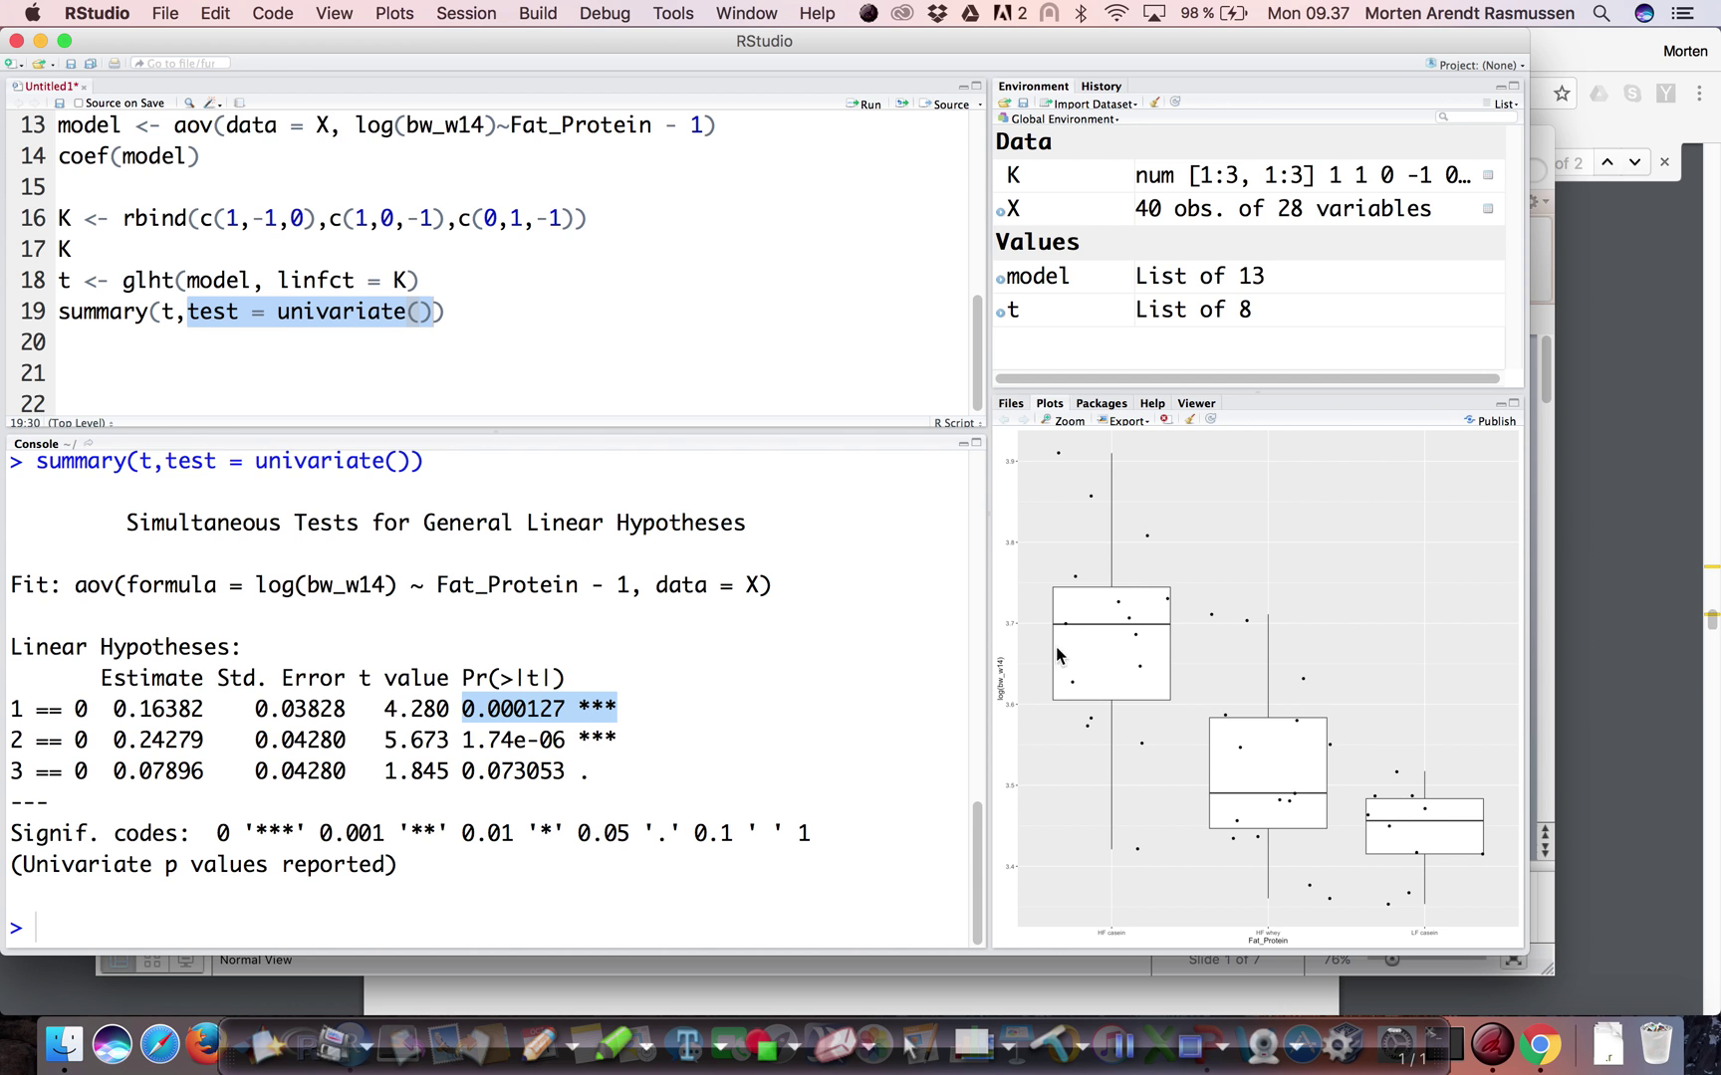
{"action": "left_click_drag", "start_coordinate": [462, 740], "coordinate": [616, 734]}
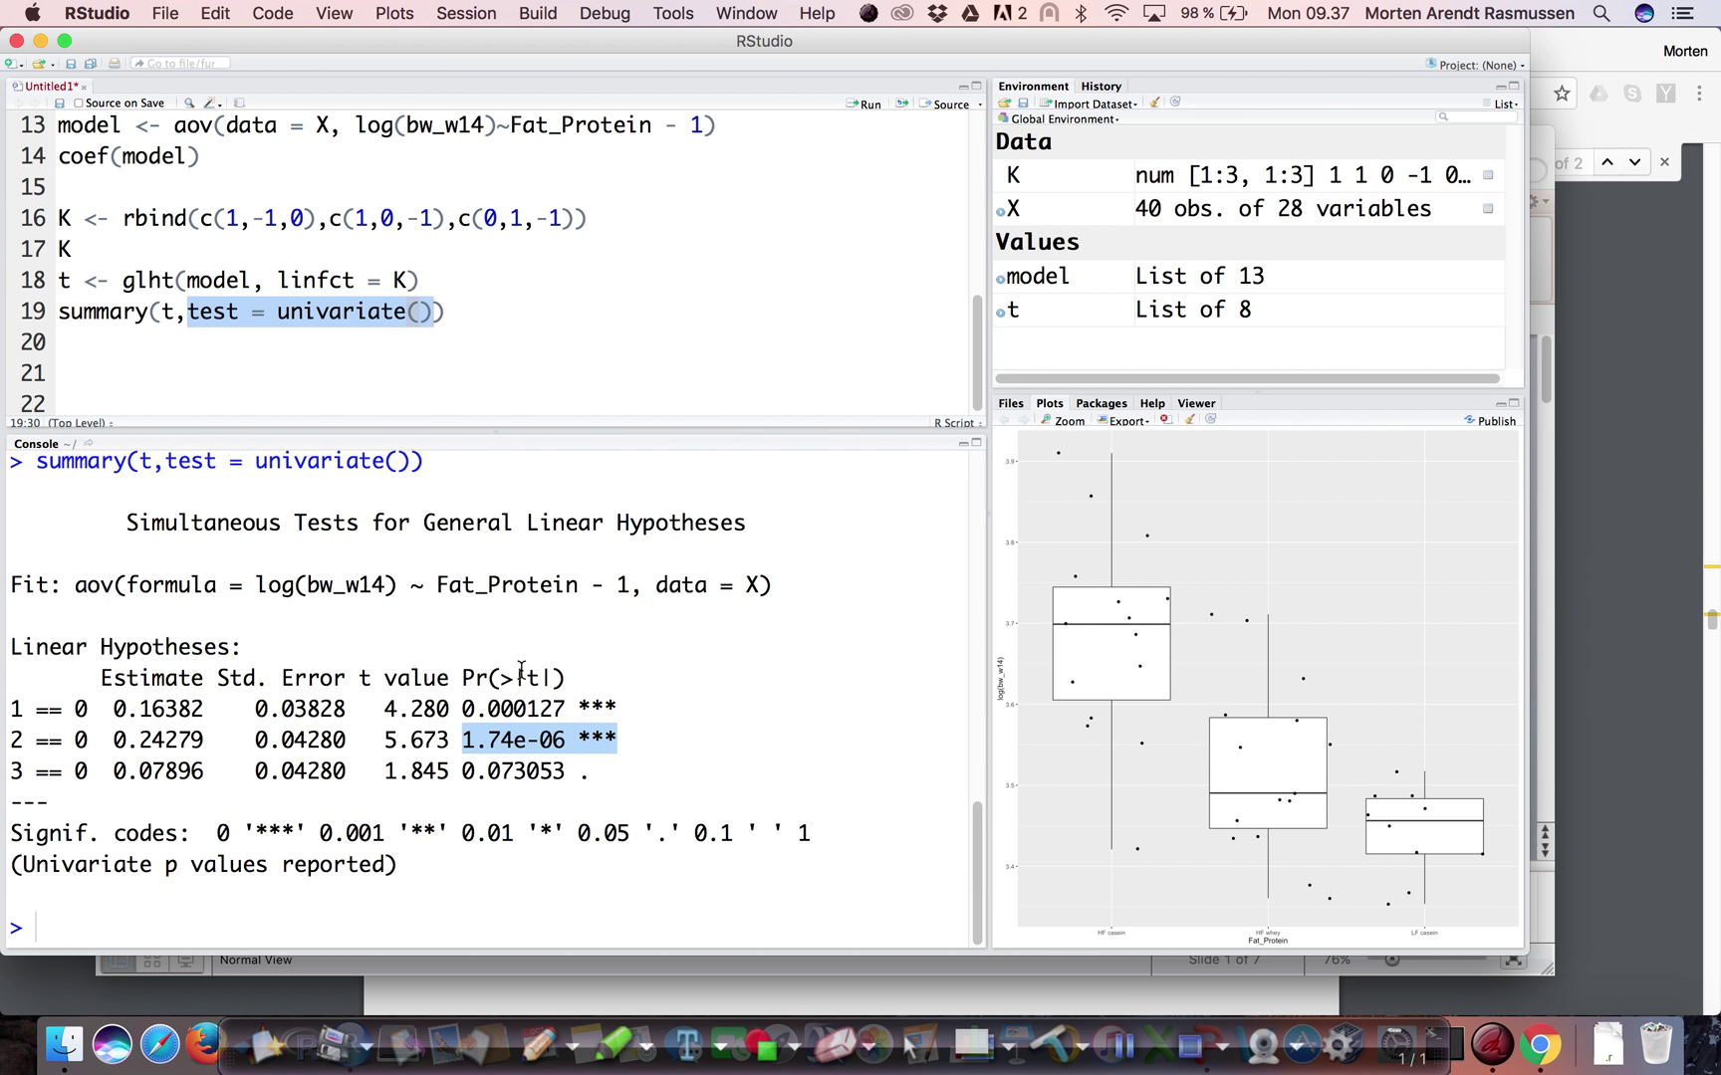
{"action": "scroll", "coordinate": [474, 161], "scroll_direction": "up", "scroll_amount": 2}
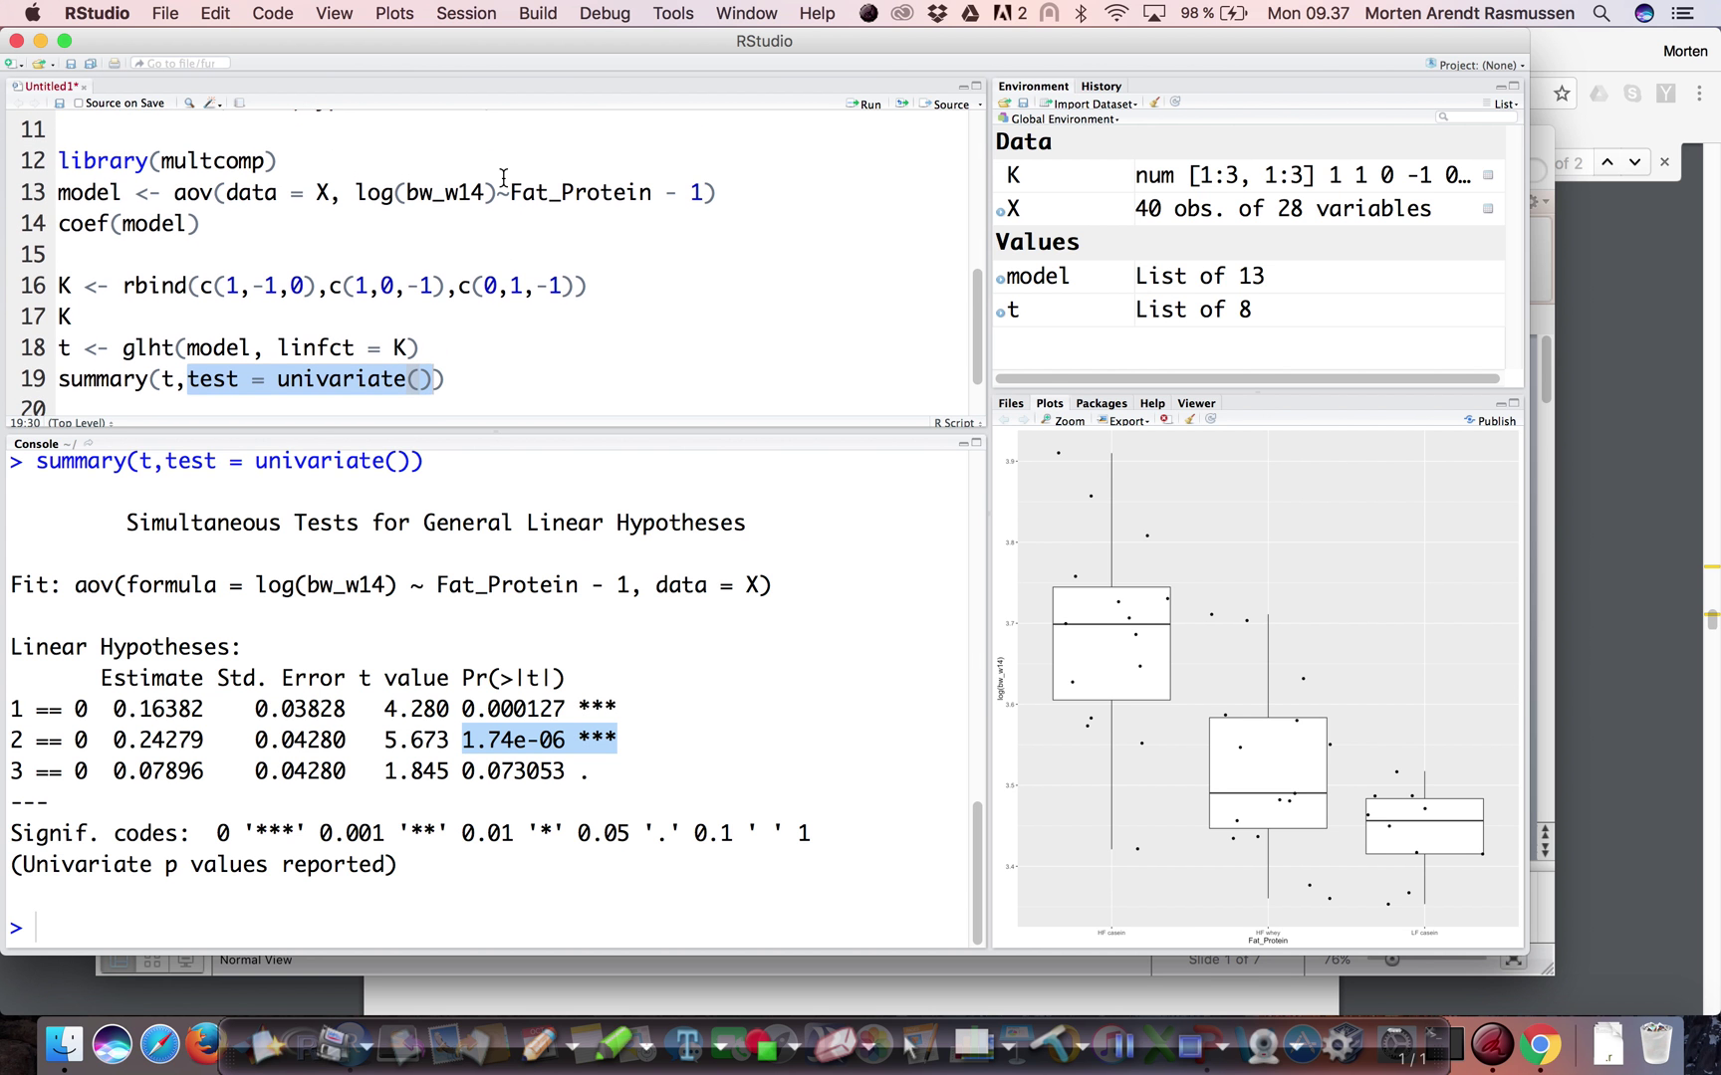
{"action": "left_click", "coordinate": [972, 1047]}
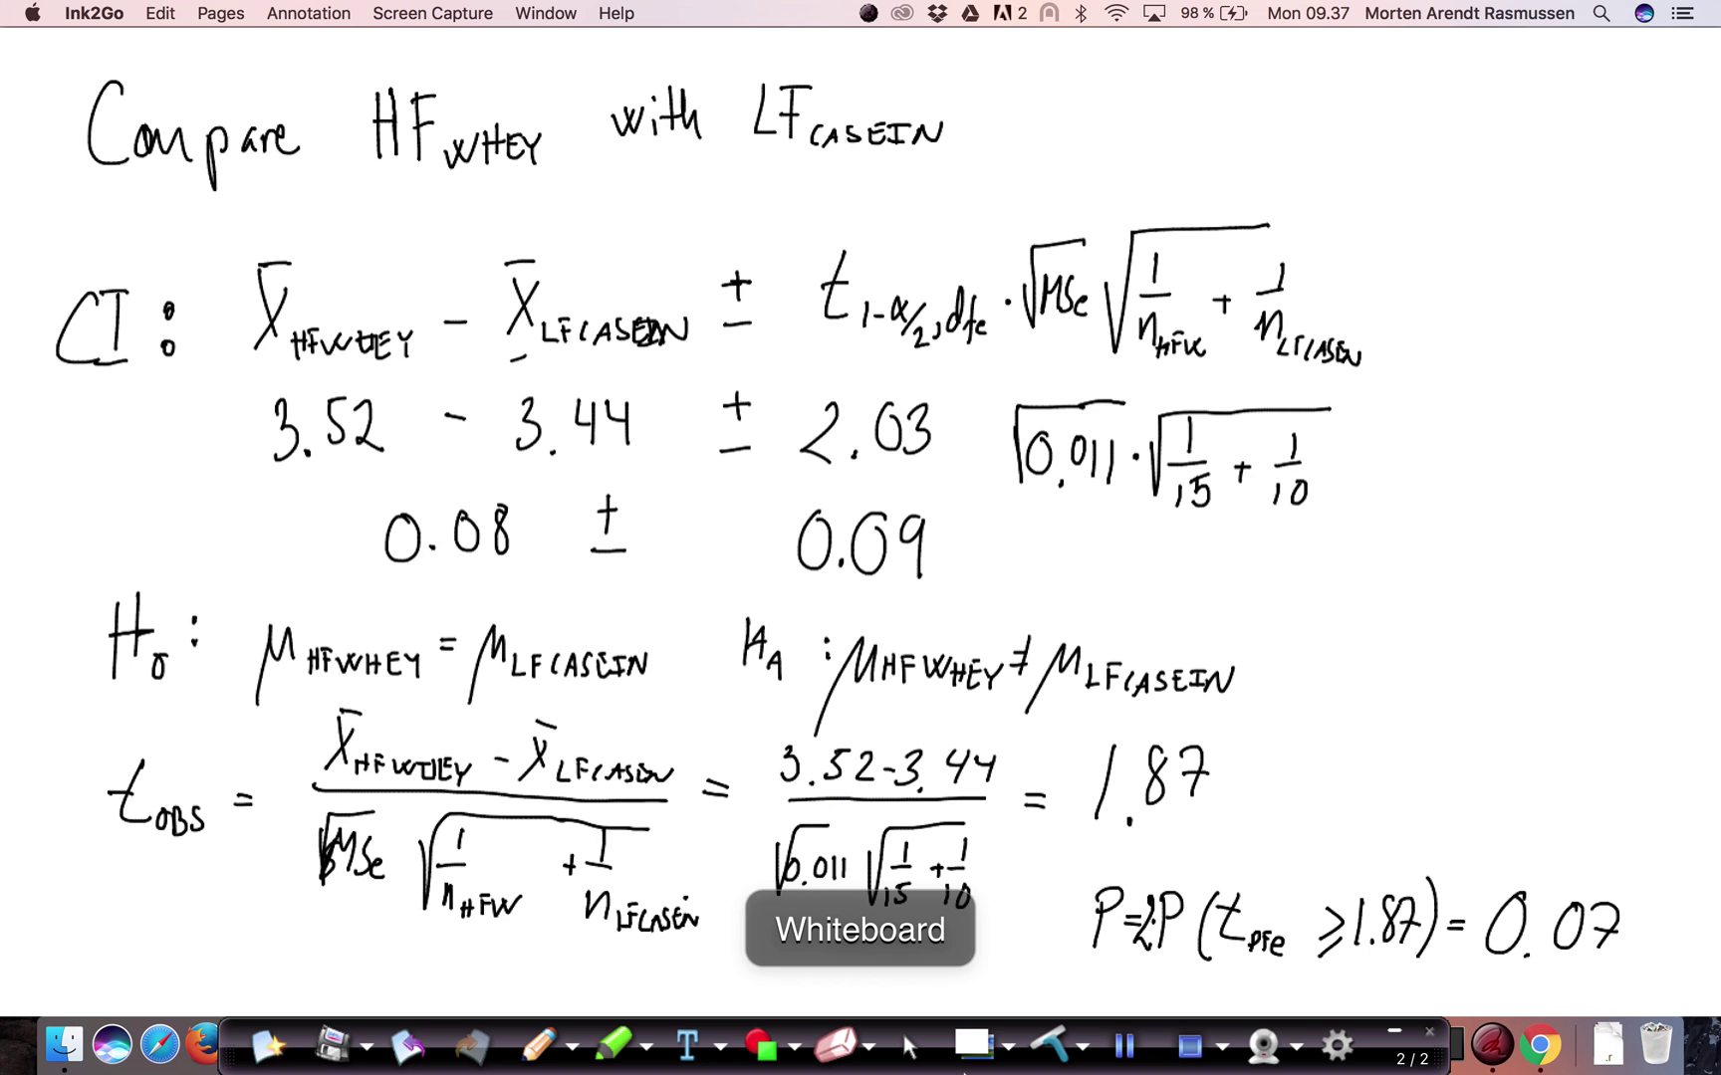
{"action": "left_click", "coordinate": [979, 1051]}
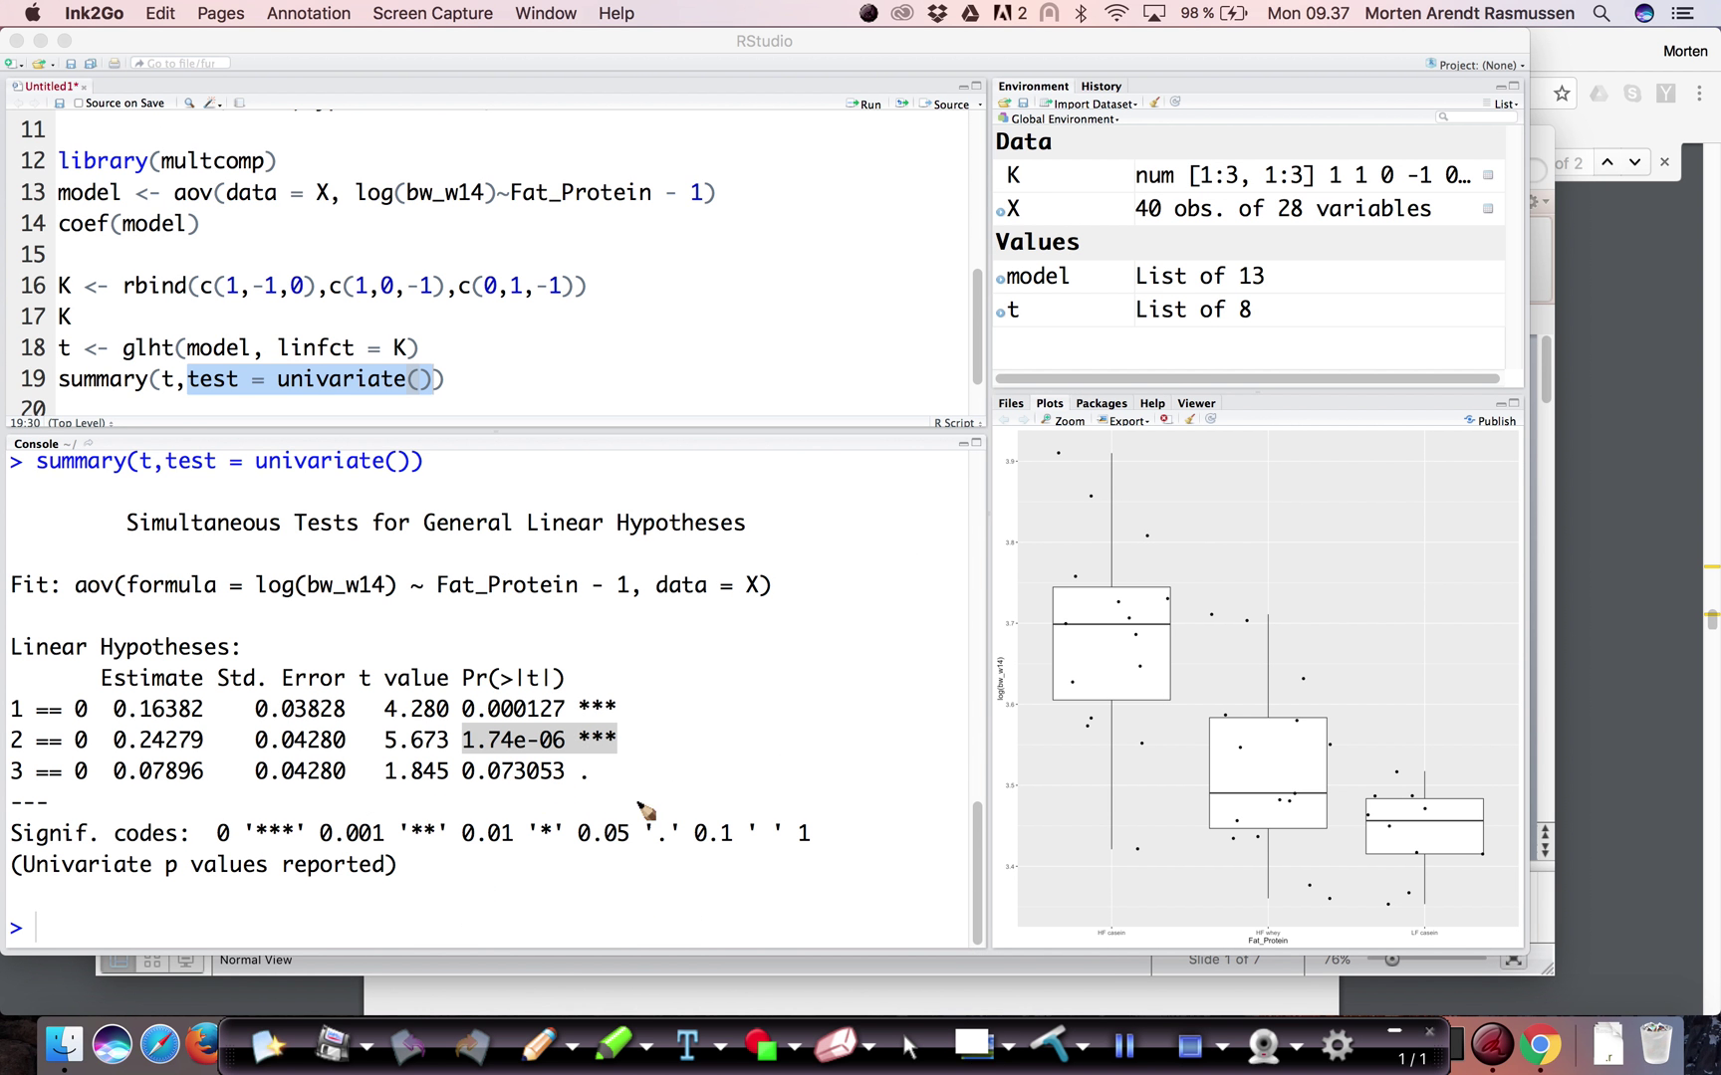
{"action": "left_click", "coordinate": [973, 1045]}
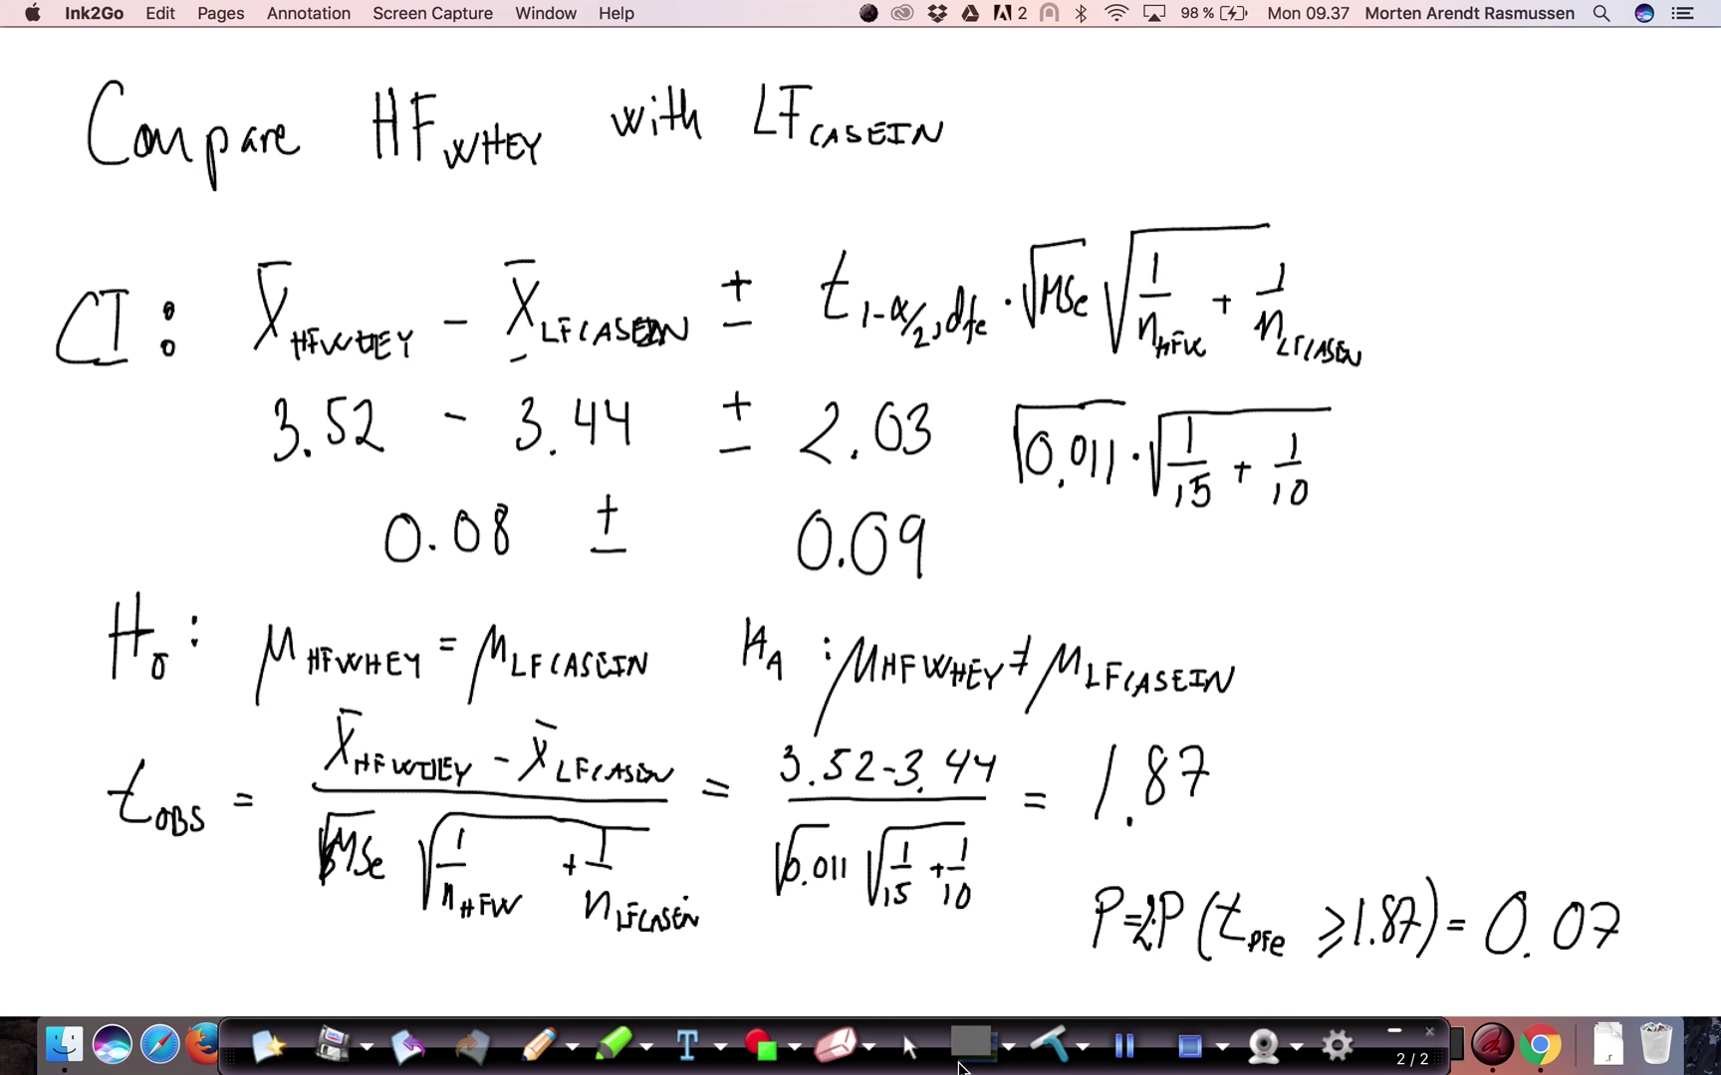
{"action": "left_click", "coordinate": [973, 1046]}
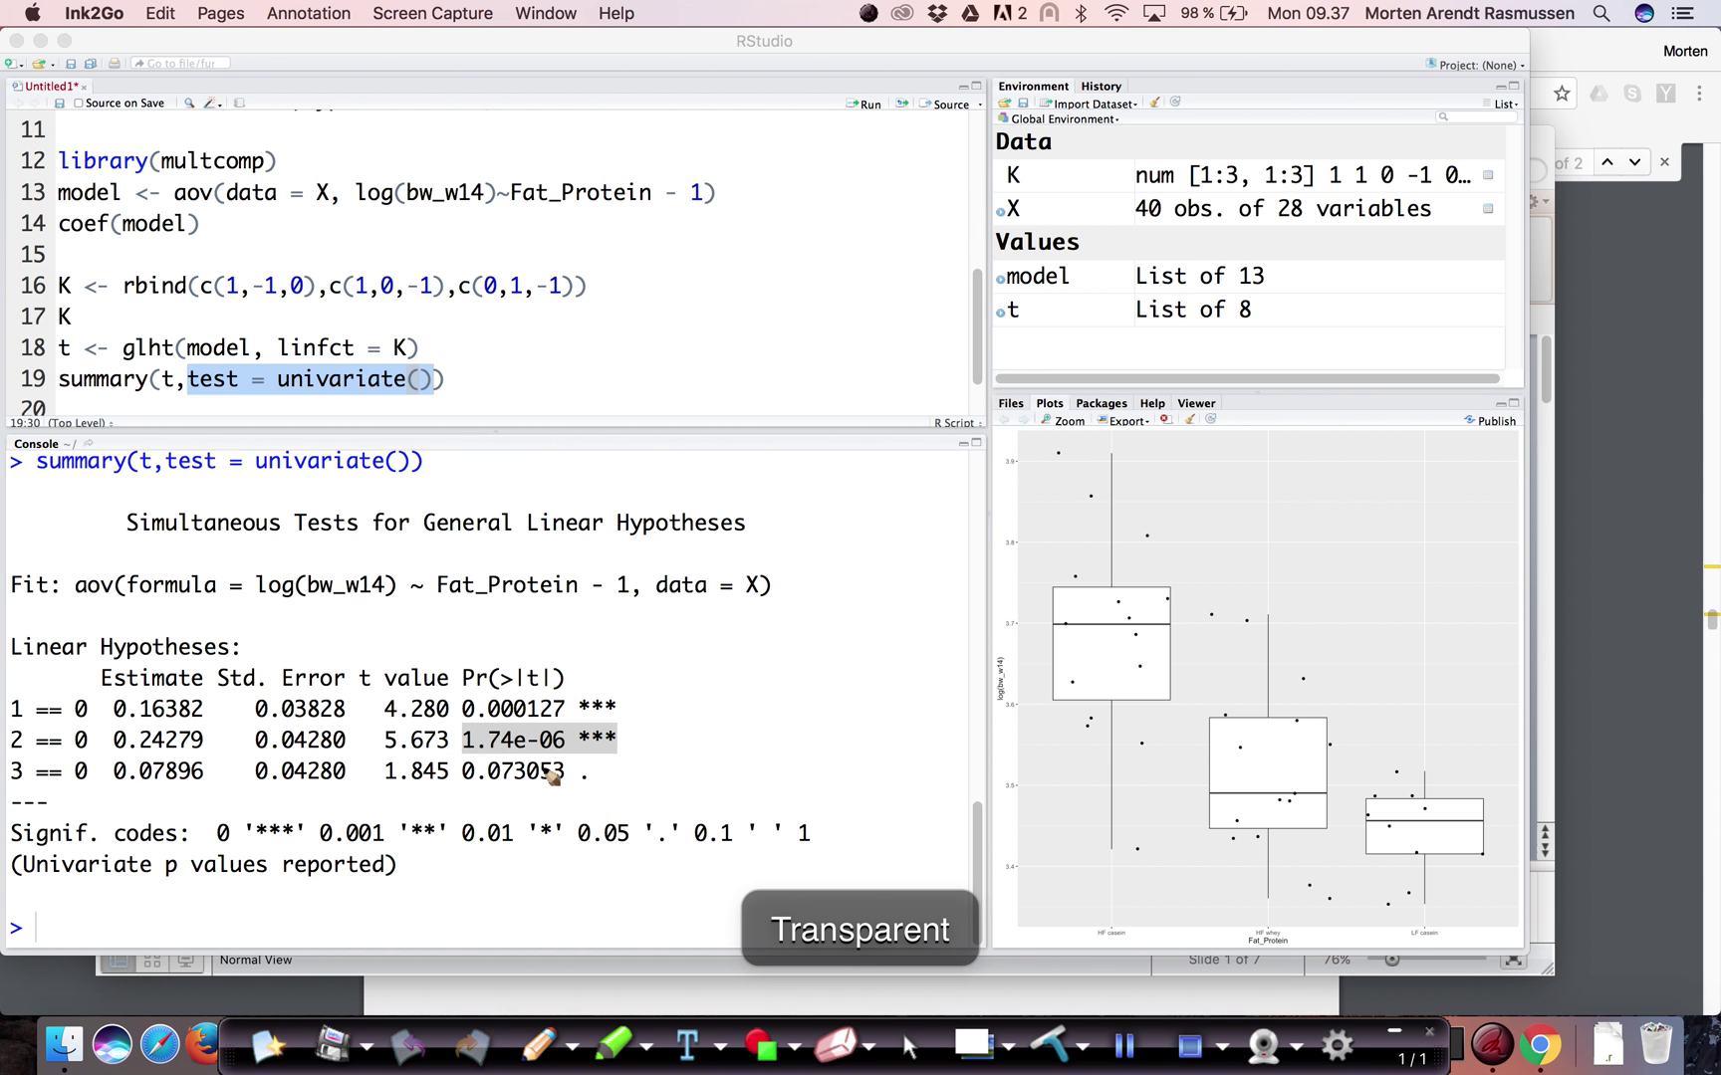